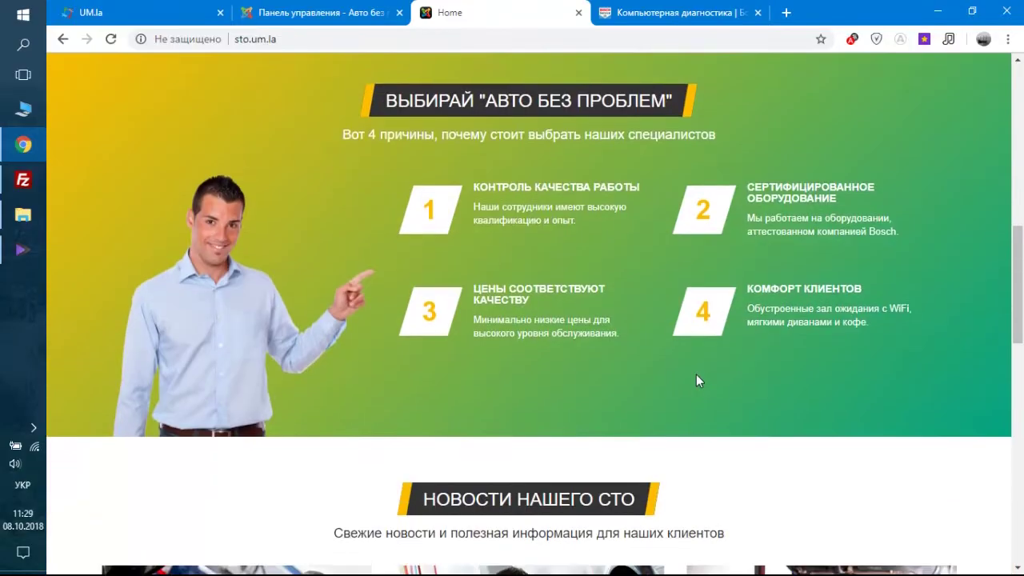
Look through the public home page from the reasons-to-choose block down to the client reviews and footer.
{"action": "scroll", "coordinate": [696, 381], "scroll_direction": "down", "scroll_amount": 4}
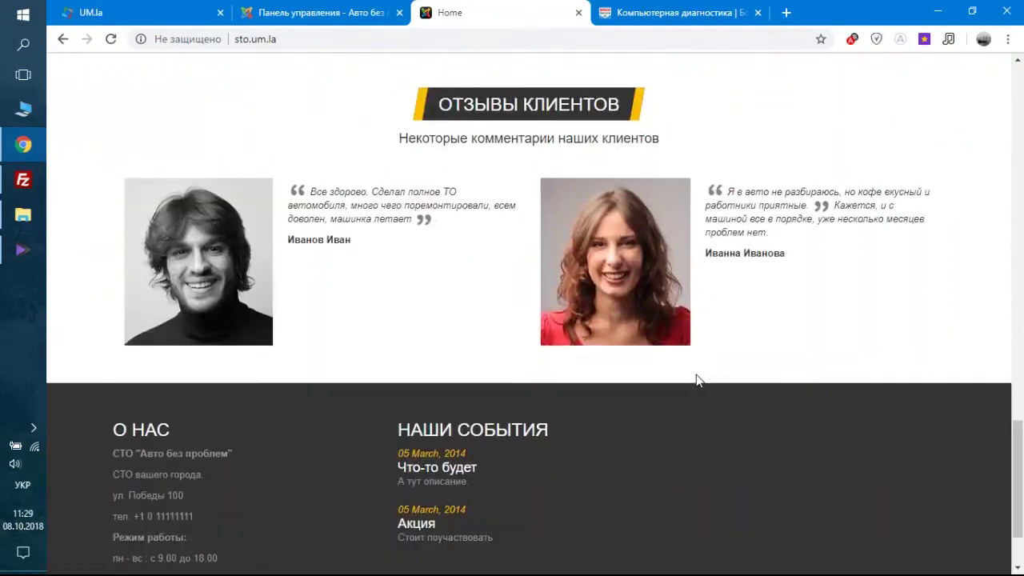
{"action": "scroll", "coordinate": [696, 380], "scroll_direction": "down", "scroll_amount": 2}
{"action": "scroll", "coordinate": [696, 381], "scroll_direction": "up", "scroll_amount": 1}
{"action": "scroll", "coordinate": [696, 381], "scroll_direction": "up", "scroll_amount": 20}
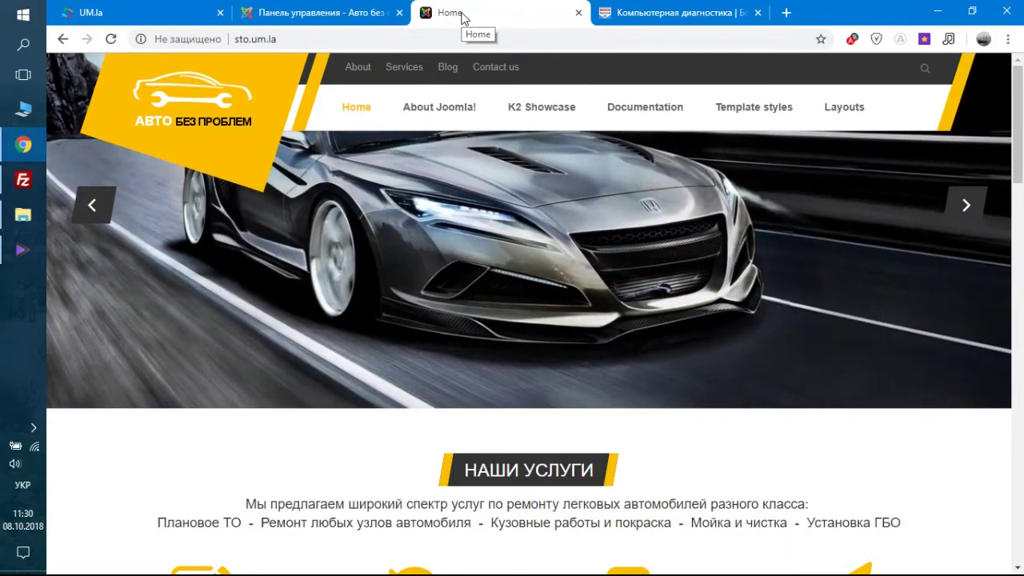
Switch to the Joomla administration panel and show its content management options for materials, categories and media.
{"action": "left_click", "coordinate": [336, 13]}
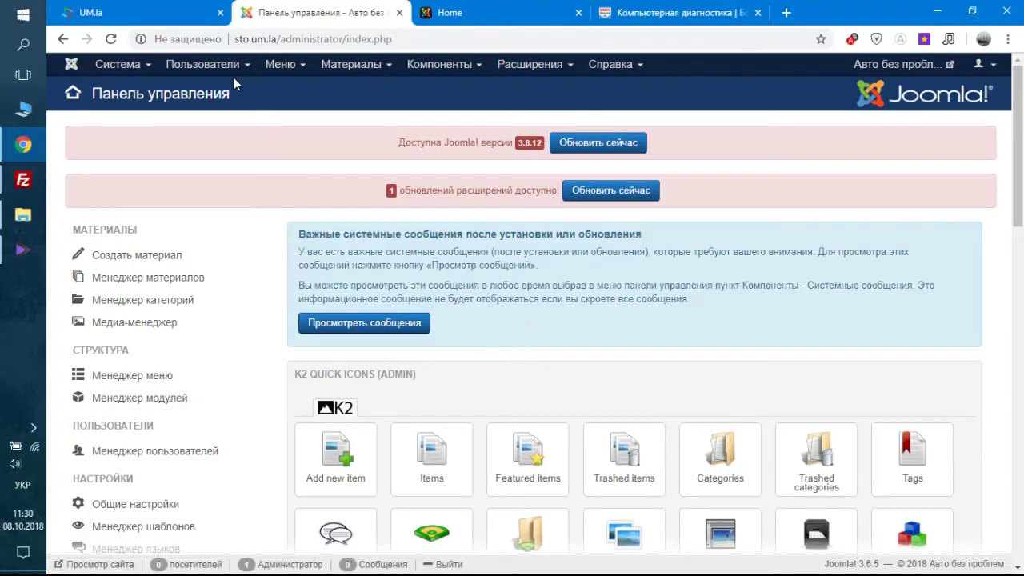
{"action": "left_click", "coordinate": [380, 70]}
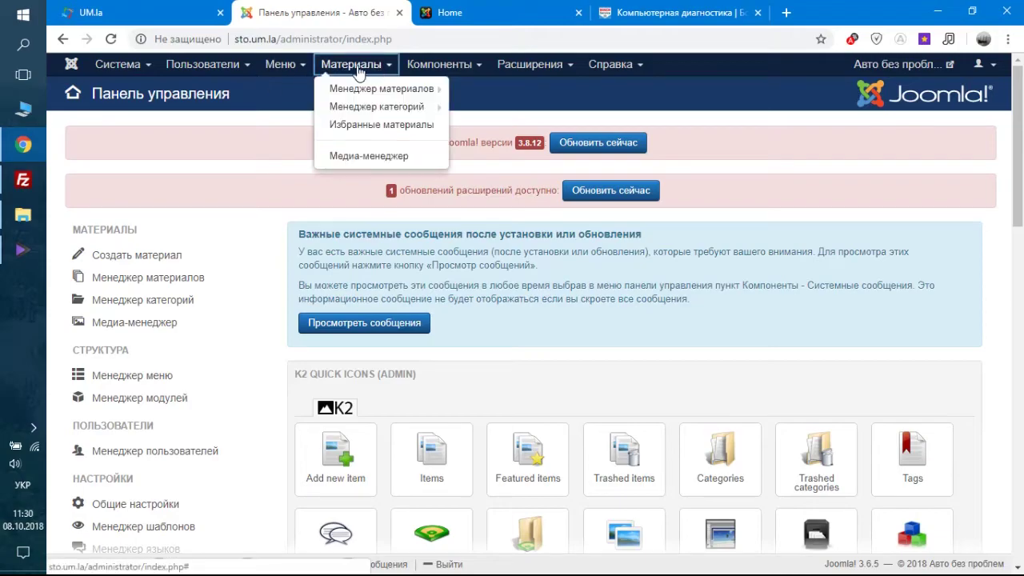
{"action": "mouse_move", "coordinate": [350, 92]}
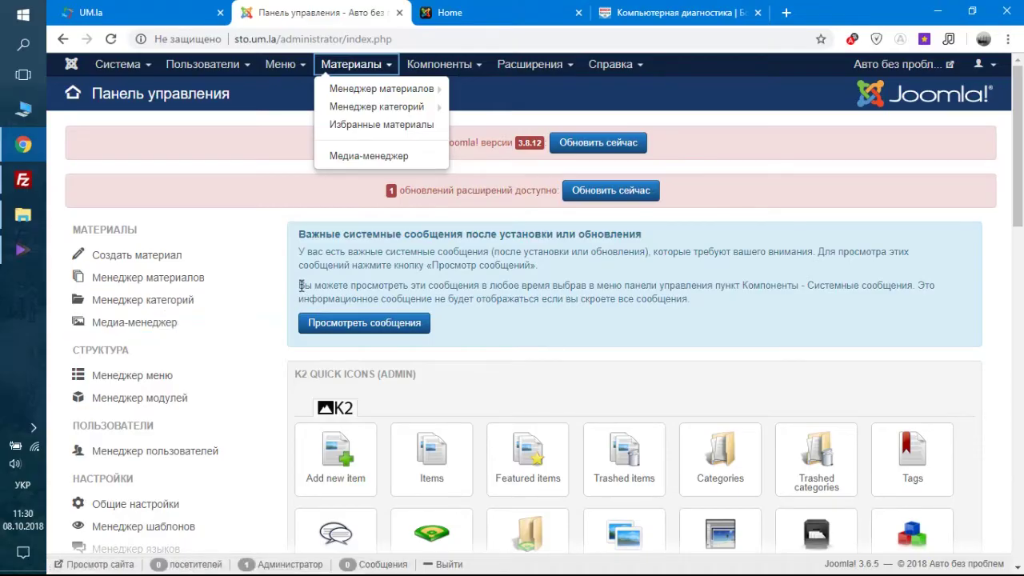
Return to the public site and find the "НОВОСТИ НАШЕГО СТО" section on the home page.
{"action": "left_click", "coordinate": [466, 19]}
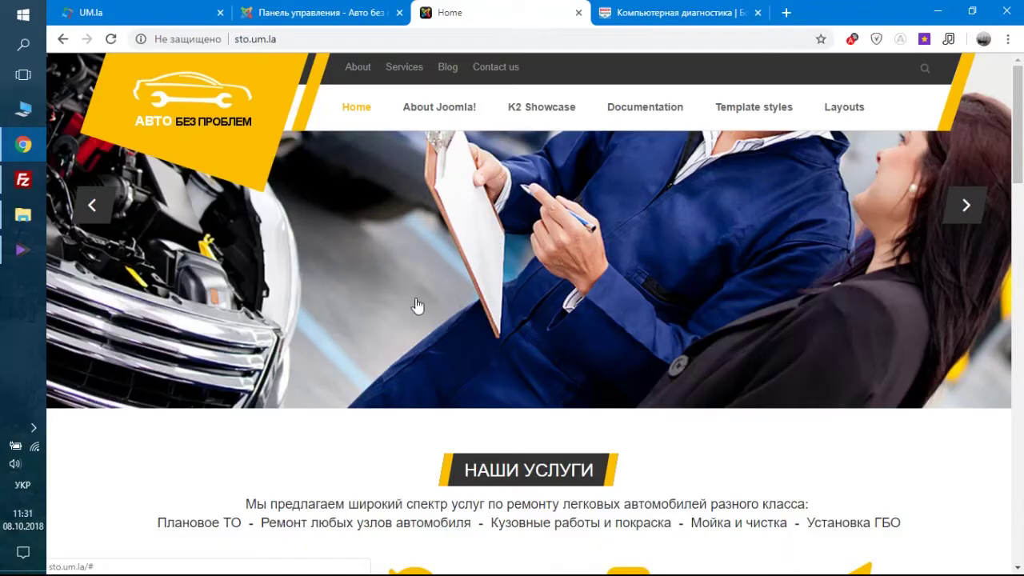
{"action": "scroll", "coordinate": [509, 293], "scroll_direction": "down", "scroll_amount": 8}
{"action": "scroll", "coordinate": [509, 293], "scroll_direction": "down", "scroll_amount": 10}
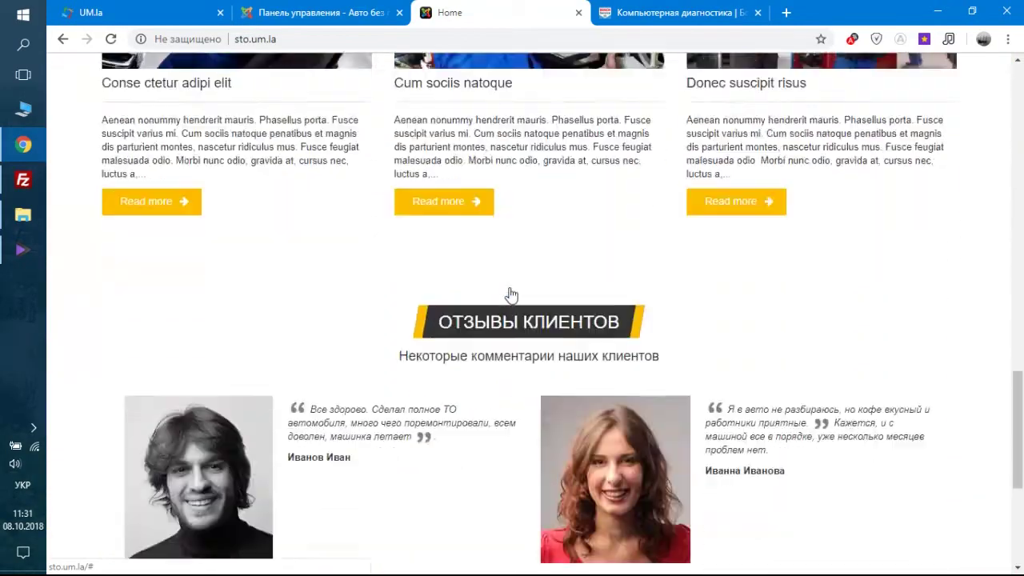
{"action": "scroll", "coordinate": [509, 293], "scroll_direction": "up", "scroll_amount": 6}
{"action": "scroll", "coordinate": [509, 292], "scroll_direction": "up", "scroll_amount": 2}
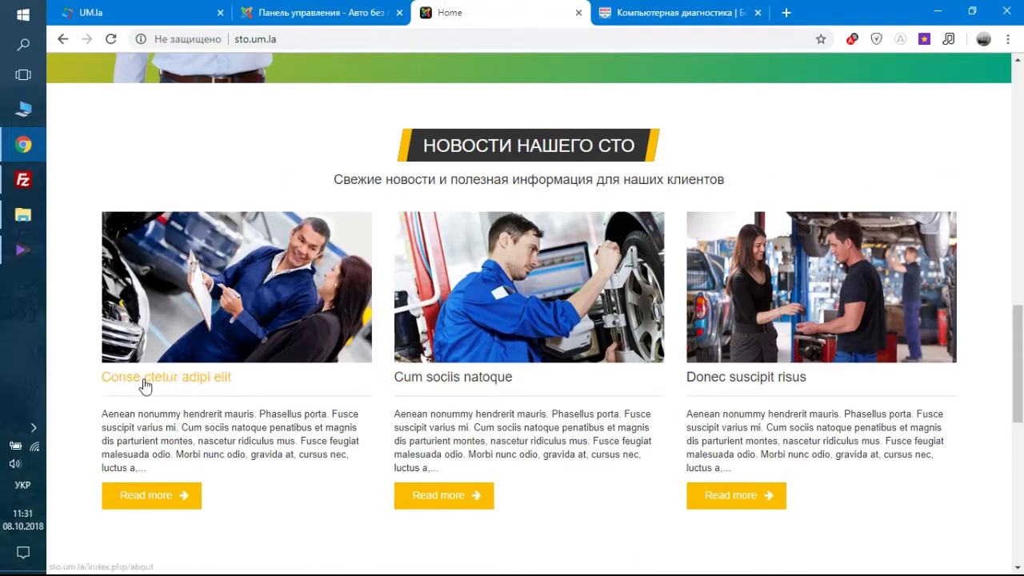
Open the full "Conse ctetur adipi elit" news article and examine its text, sidebar blocks and page layout.
{"action": "left_click", "coordinate": [143, 502]}
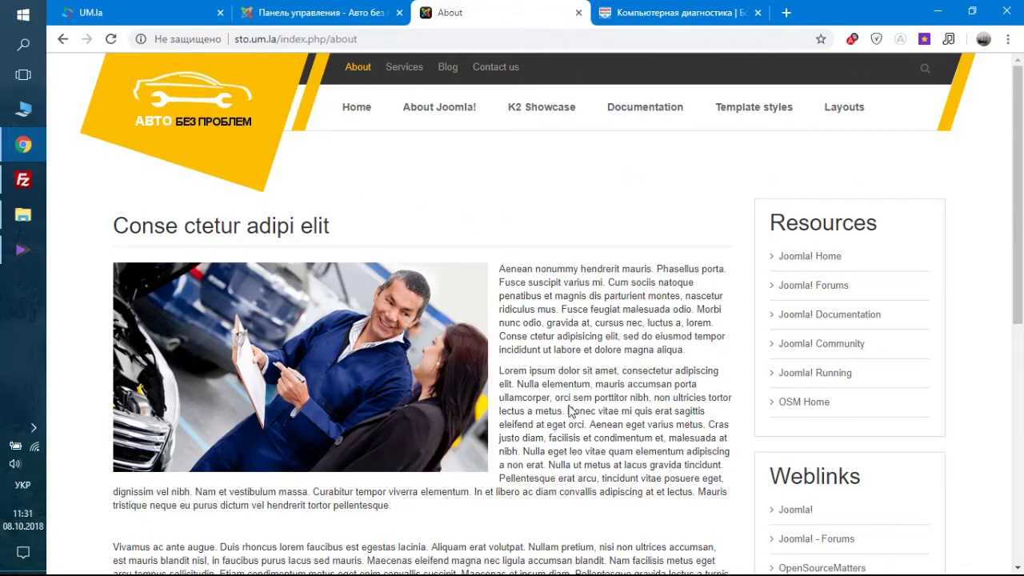
{"action": "scroll", "coordinate": [568, 411], "scroll_direction": "down", "scroll_amount": 4}
{"action": "scroll", "coordinate": [568, 411], "scroll_direction": "up", "scroll_amount": 3}
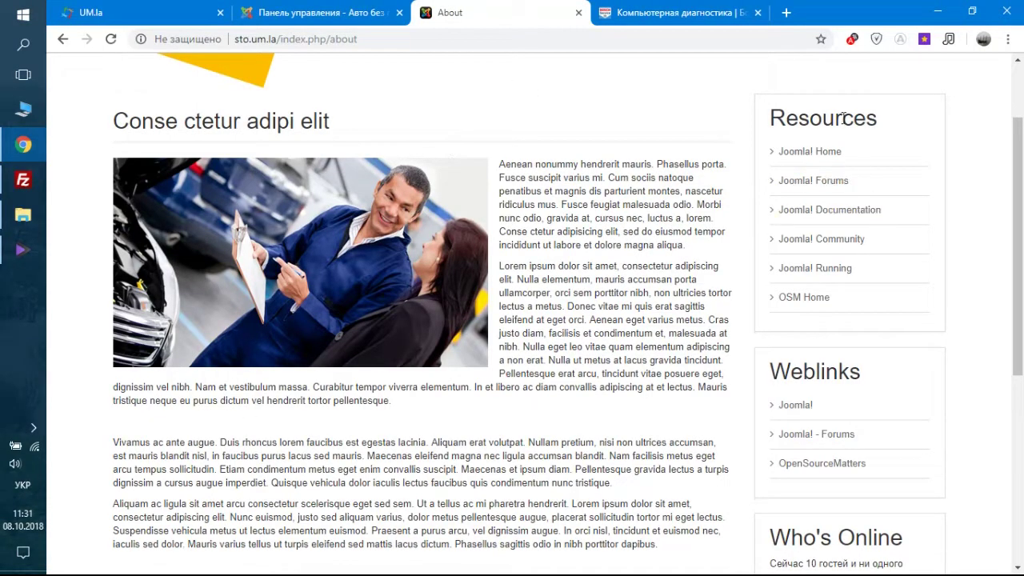
{"action": "scroll", "coordinate": [723, 494], "scroll_direction": "down", "scroll_amount": 2}
{"action": "scroll", "coordinate": [724, 495], "scroll_direction": "down", "scroll_amount": 1}
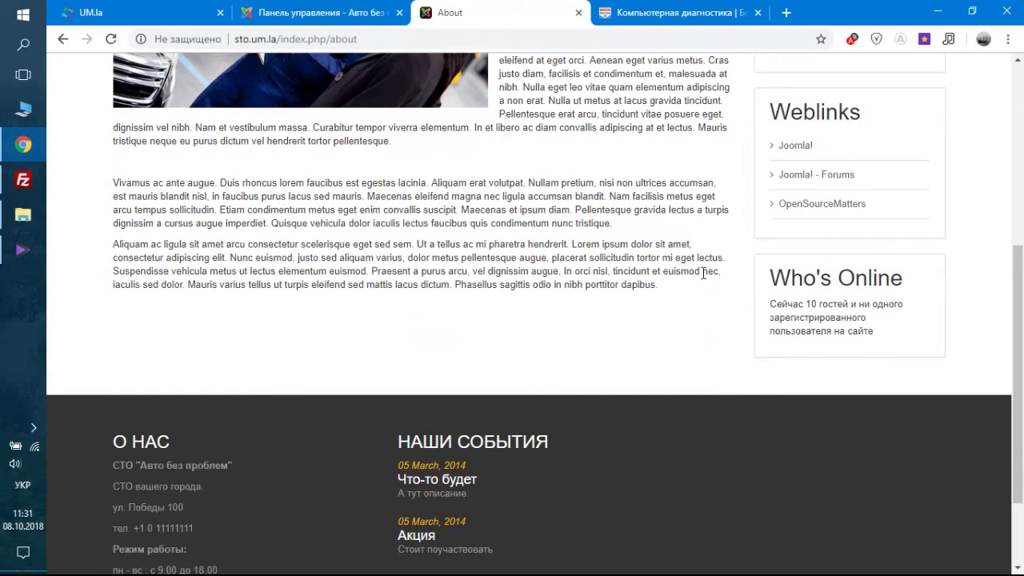
{"action": "scroll", "coordinate": [719, 198], "scroll_direction": "up", "scroll_amount": 1}
{"action": "scroll", "coordinate": [719, 198], "scroll_direction": "up", "scroll_amount": 2}
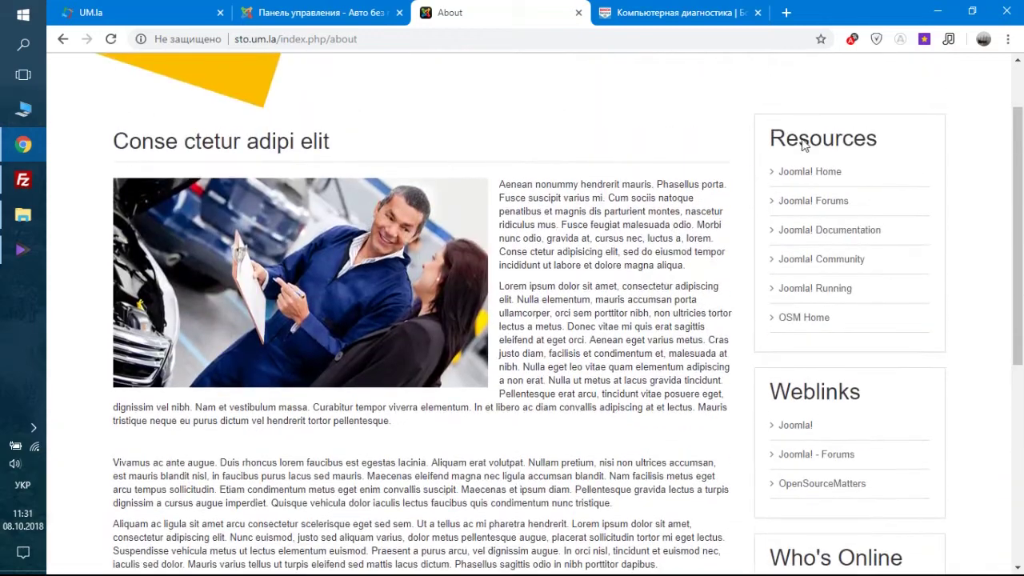
{"action": "scroll", "coordinate": [980, 281], "scroll_direction": "up", "scroll_amount": 1}
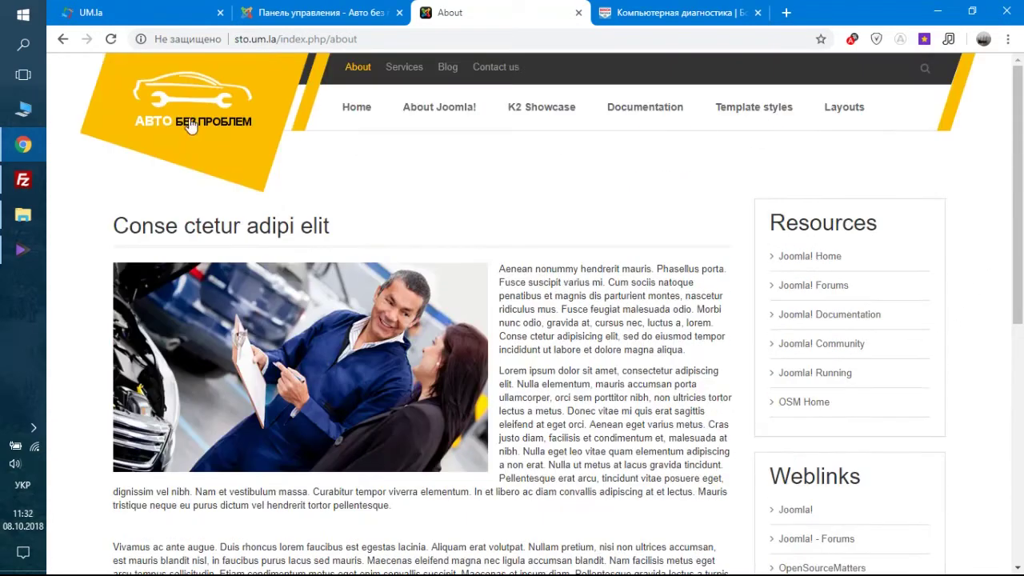
{"action": "scroll", "coordinate": [534, 296], "scroll_direction": "down", "scroll_amount": 2}
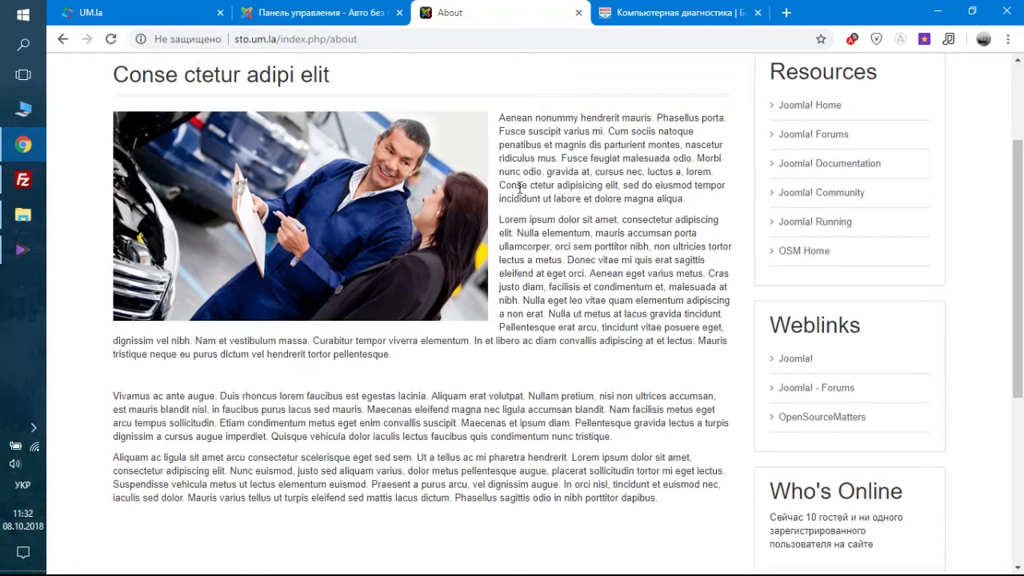
{"action": "scroll", "coordinate": [520, 188], "scroll_direction": "up", "scroll_amount": 2}
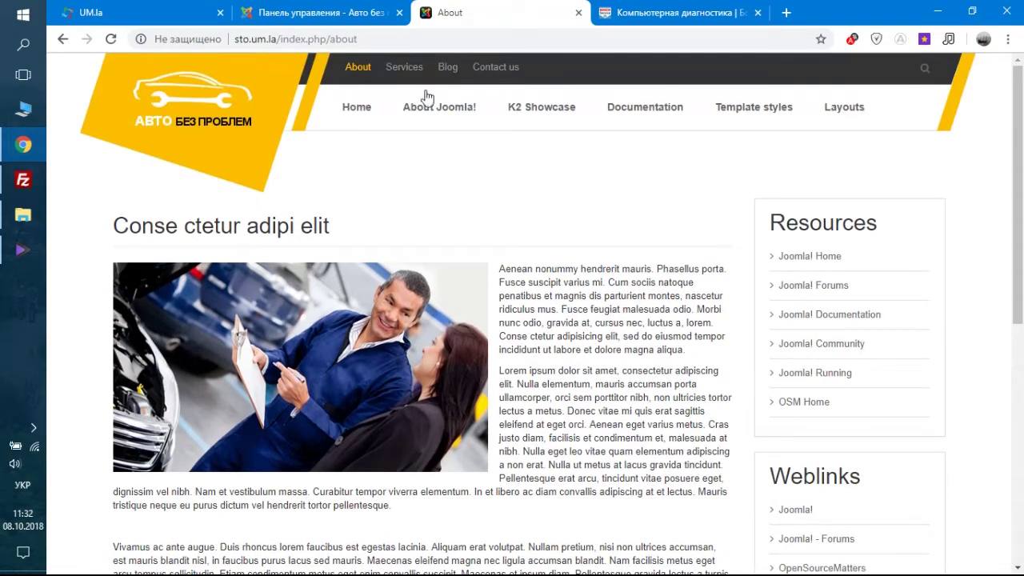
Look over the content links in the administration panel and the submenus of the public home page's main navigation.
{"action": "left_click", "coordinate": [324, 8]}
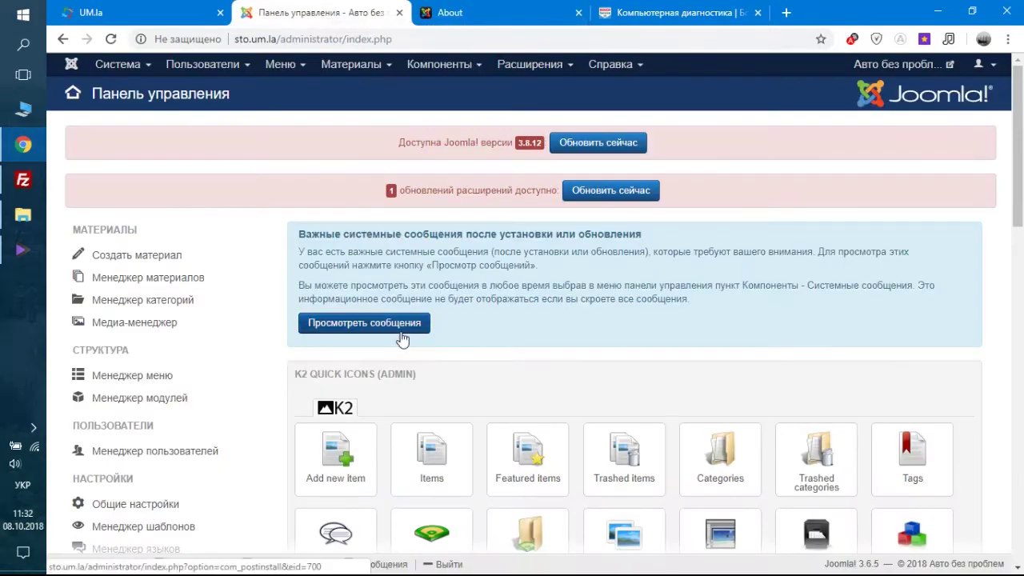
{"action": "scroll", "coordinate": [240, 232], "scroll_direction": "down", "scroll_amount": 1}
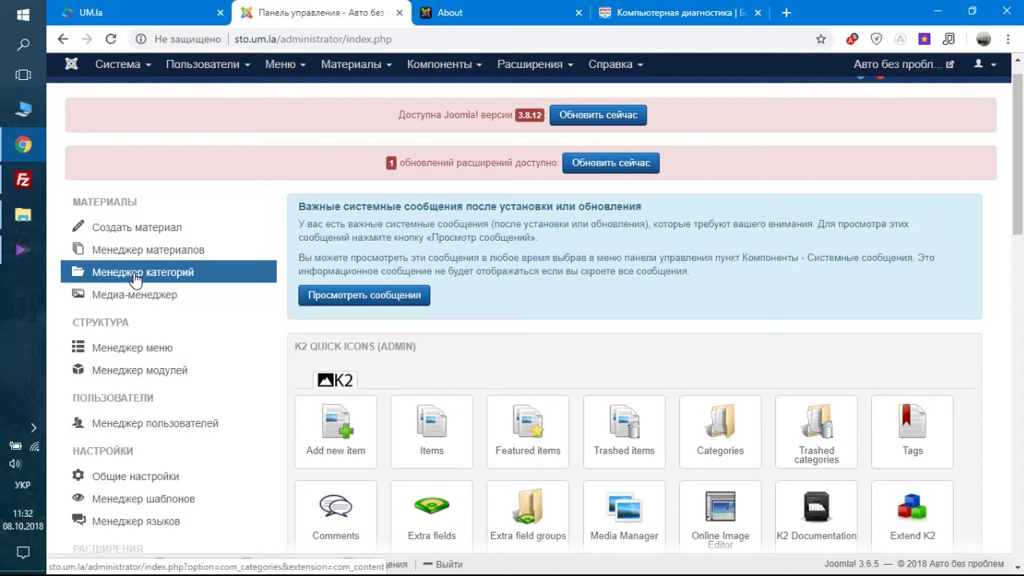
{"action": "left_click", "coordinate": [494, 12]}
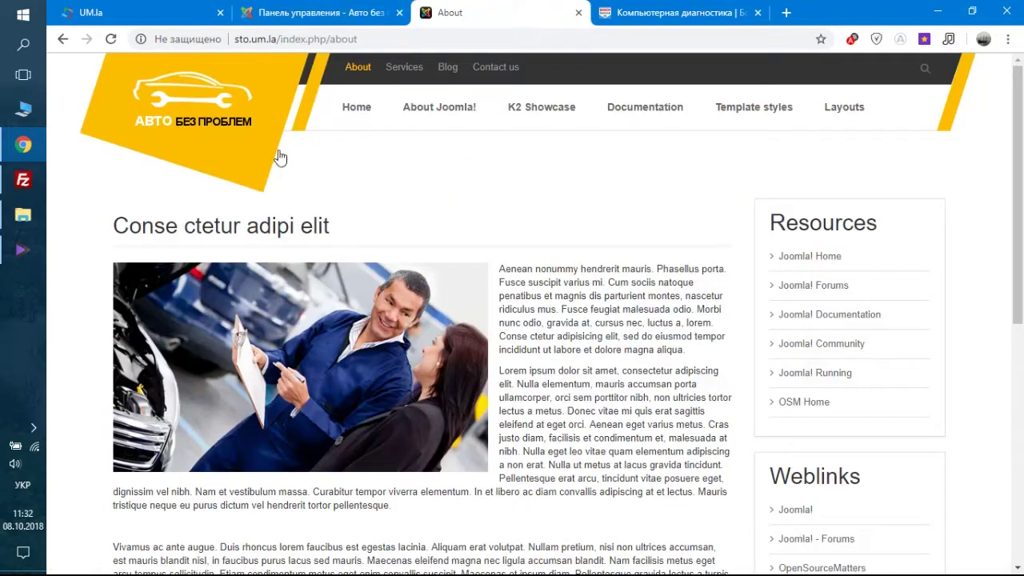
{"action": "left_click", "coordinate": [228, 130]}
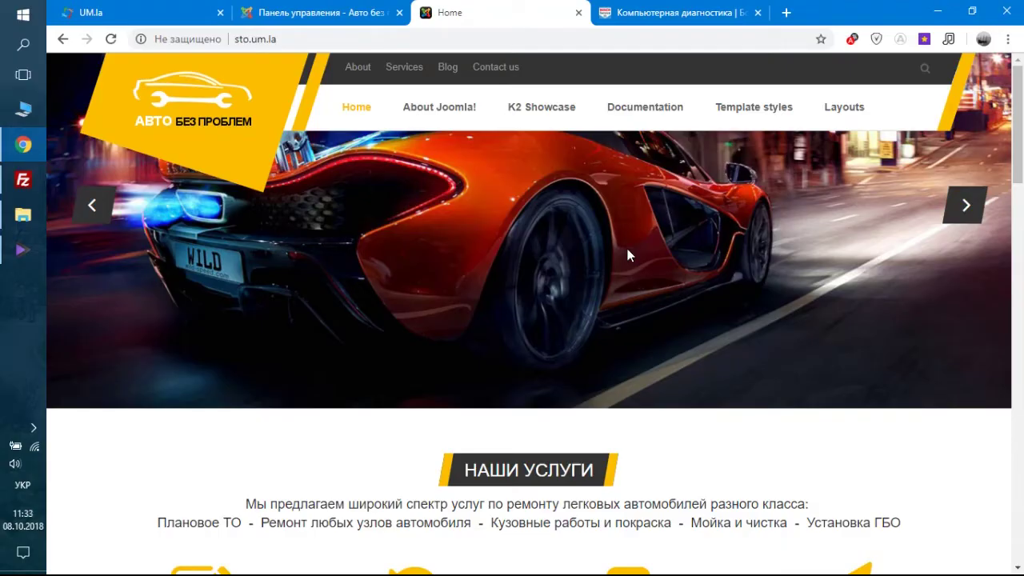
{"action": "mouse_move", "coordinate": [462, 103]}
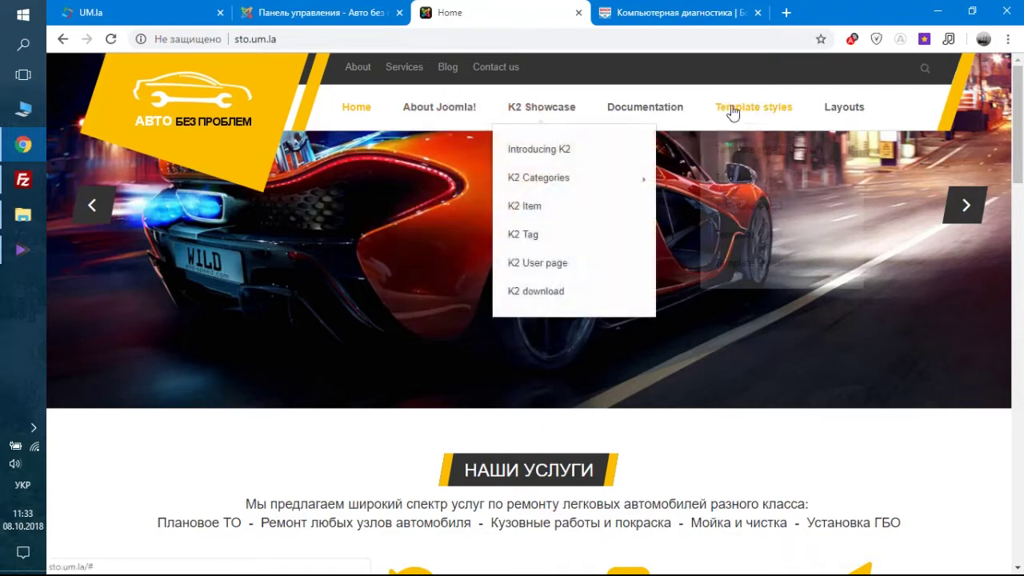
{"action": "mouse_move", "coordinate": [732, 112]}
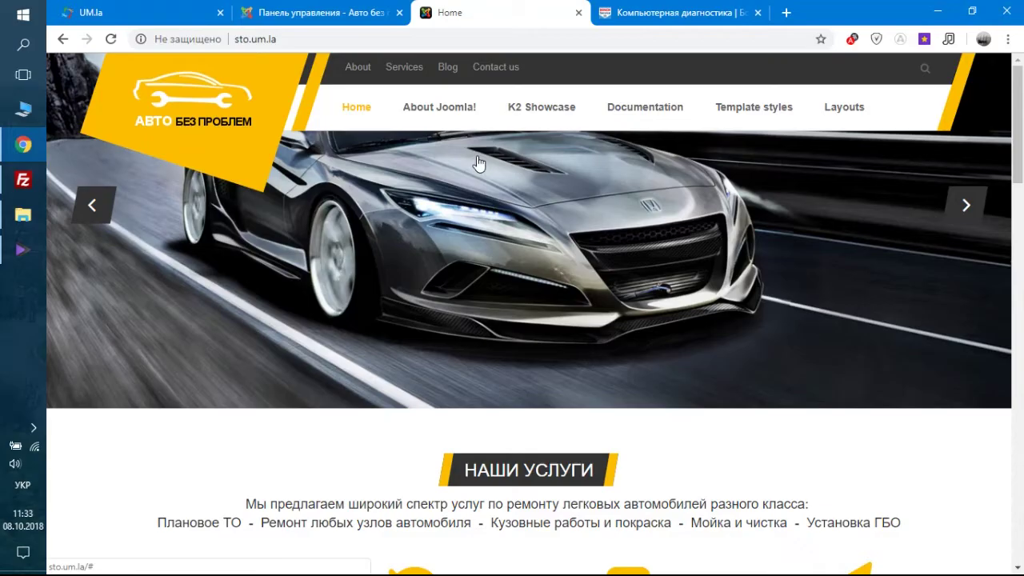
Open the materials category manager in the administration panel, signing in again with the saved credentials.
{"action": "key", "text": "ctrl+shift+Tab"}
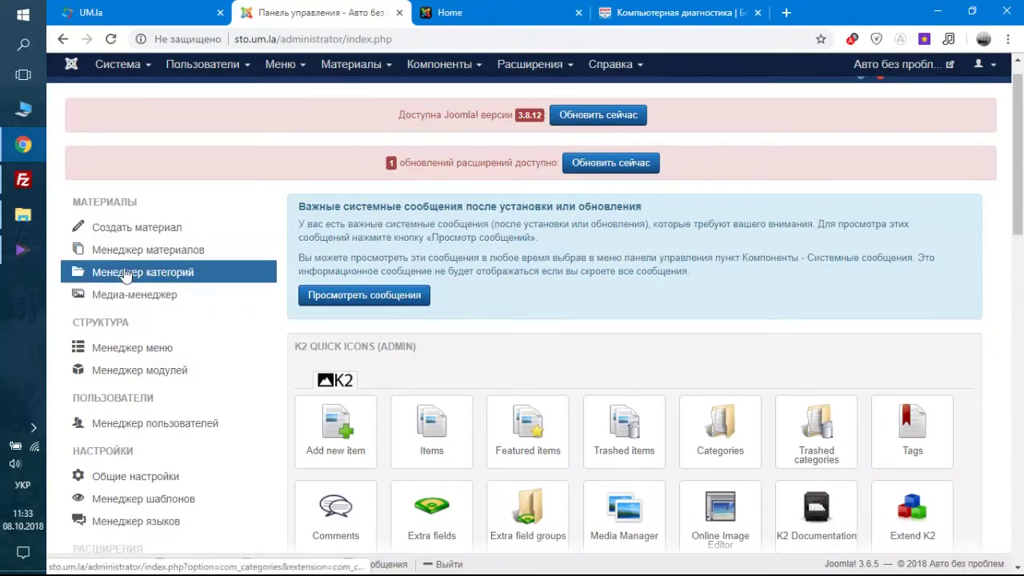
{"action": "left_click", "coordinate": [125, 276]}
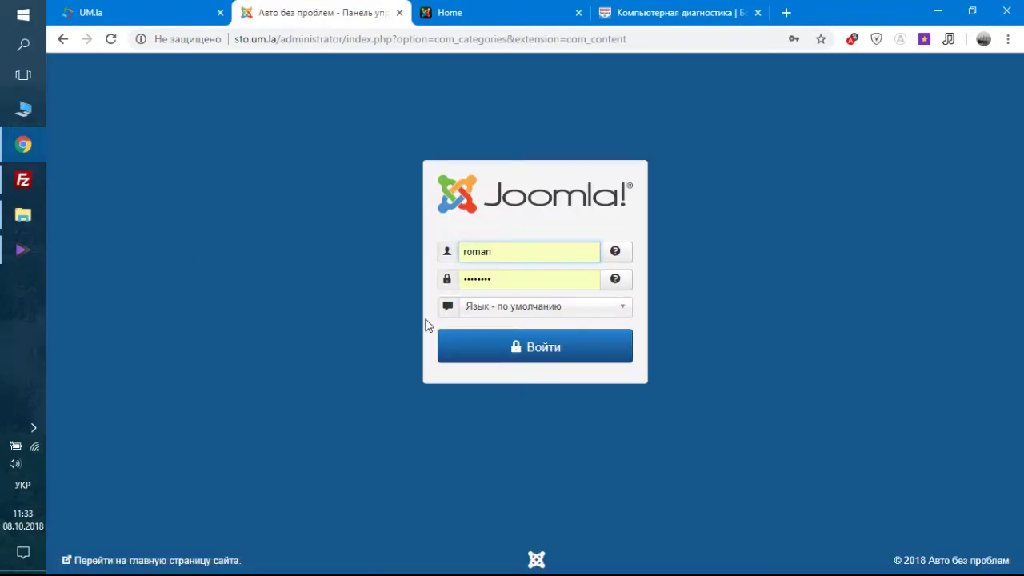
{"action": "left_click", "coordinate": [489, 347]}
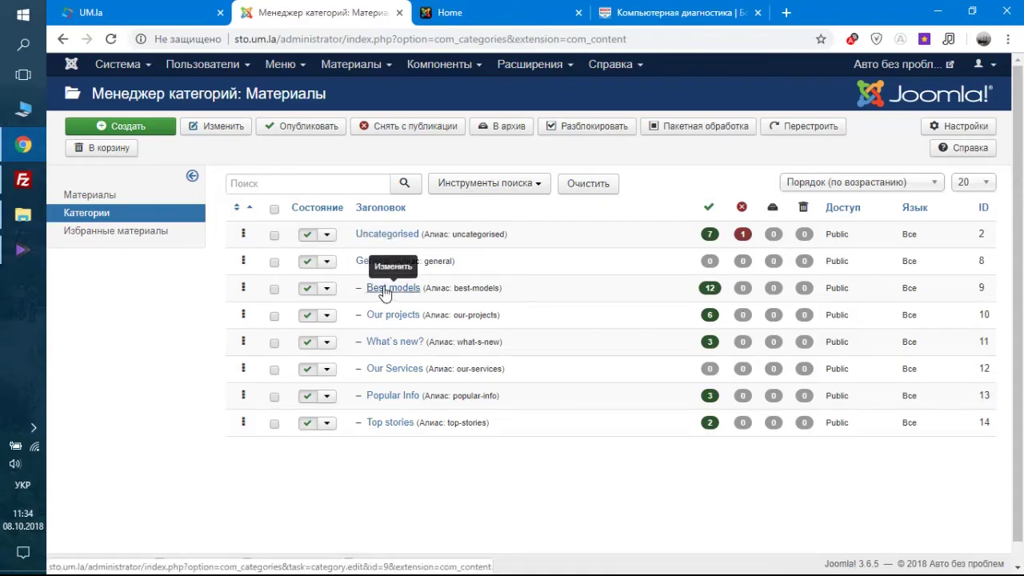
{"action": "mouse_move", "coordinate": [384, 293]}
{"action": "left_mouse_down"}
{"action": "mouse_move", "coordinate": [425, 292]}
{"action": "mouse_move", "coordinate": [388, 287]}
{"action": "left_mouse_up"}
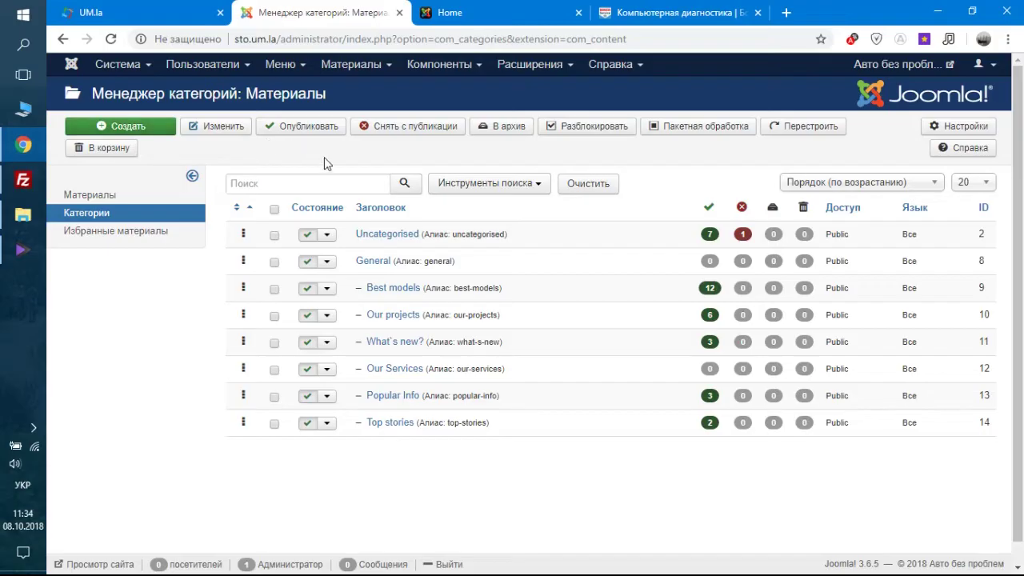
Start a new materials category and title it "Полезные советы".
{"action": "left_click", "coordinate": [136, 127]}
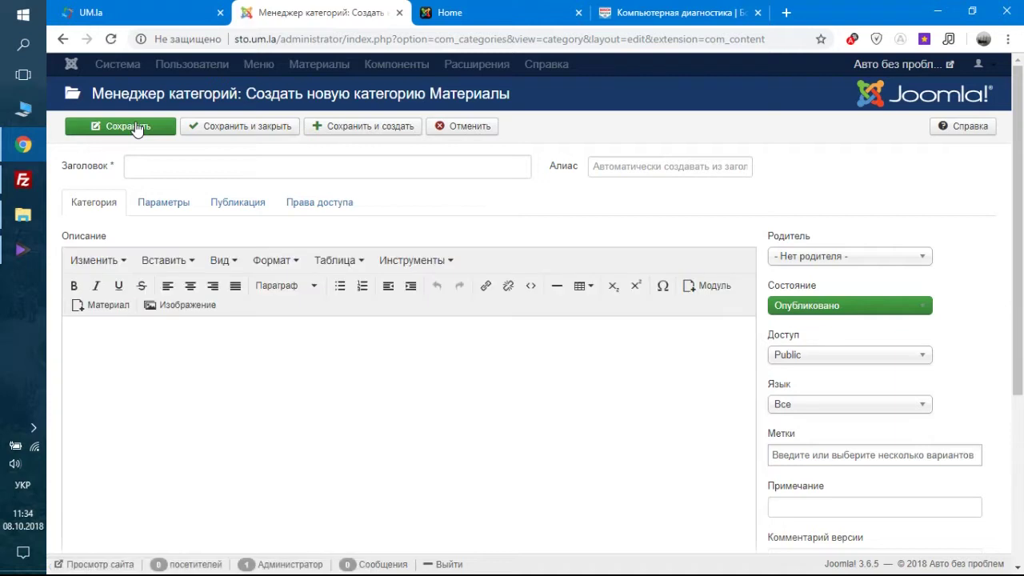
{"action": "left_click", "coordinate": [167, 168]}
{"action": "type", "text": "Полез"}
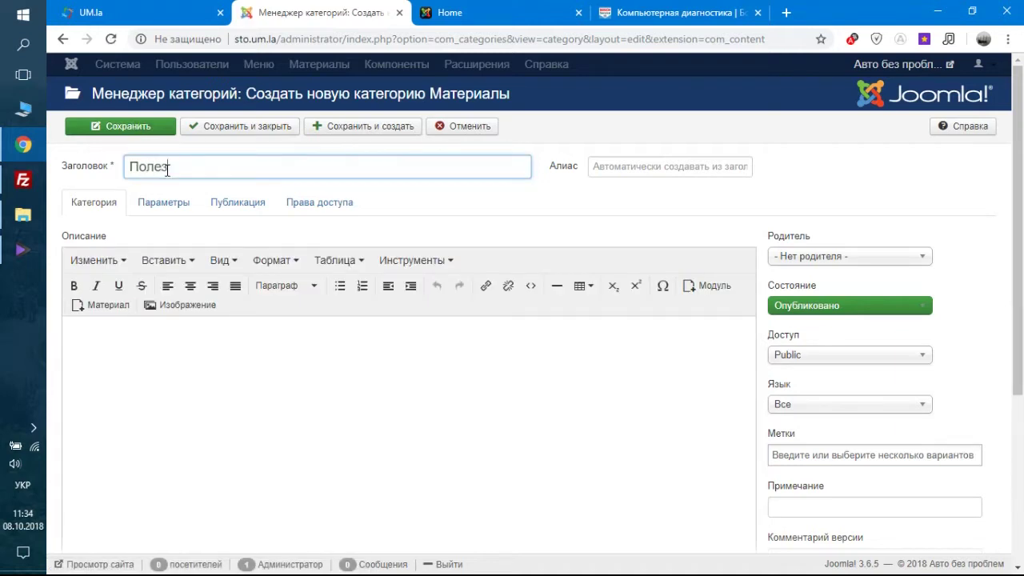
{"action": "type", "text": "нін"}
{"action": "key", "text": "BackSpace"}
{"action": "key", "text": "BackSpace"}
{"action": "key", "text": "alt+shift"}
{"action": "type", "text": "ые советы"}
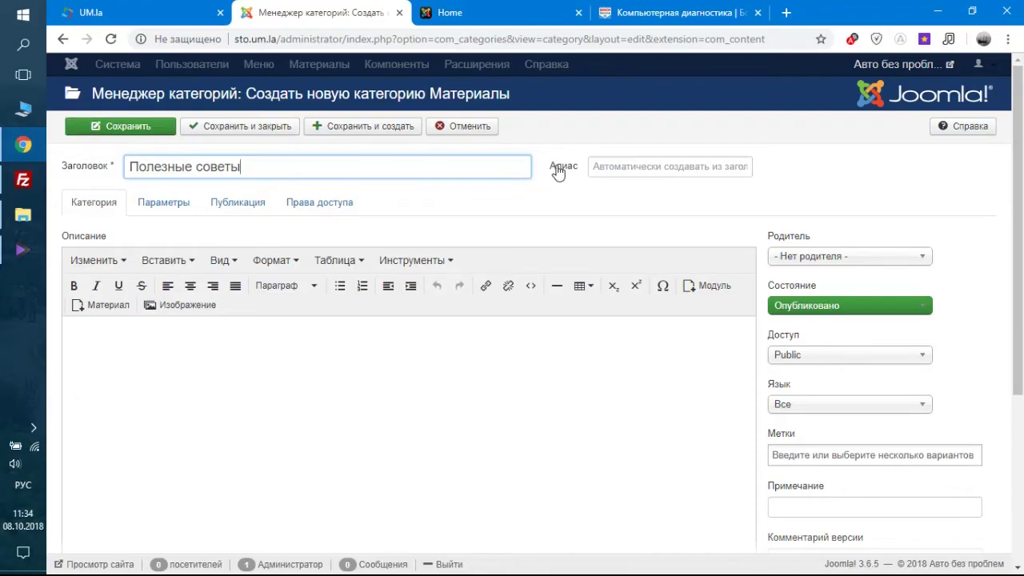
Set the new category's alias to "soveti".
{"action": "left_click", "coordinate": [616, 165]}
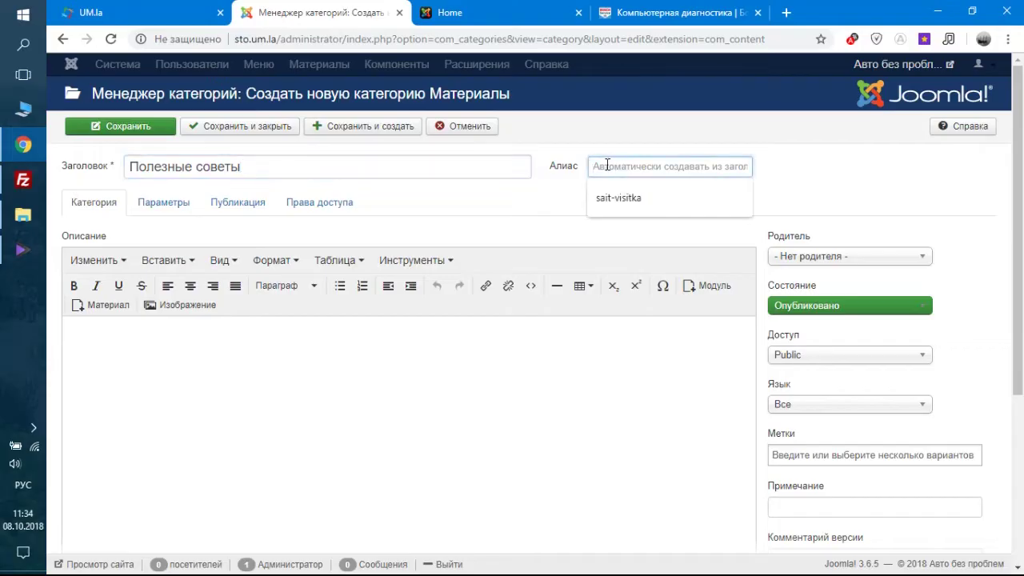
{"action": "mouse_move", "coordinate": [559, 175]}
{"action": "type", "text": "ы"}
{"action": "key", "text": "BackSpace"}
{"action": "key", "text": "alt+shift"}
{"action": "type", "text": "soveti"}
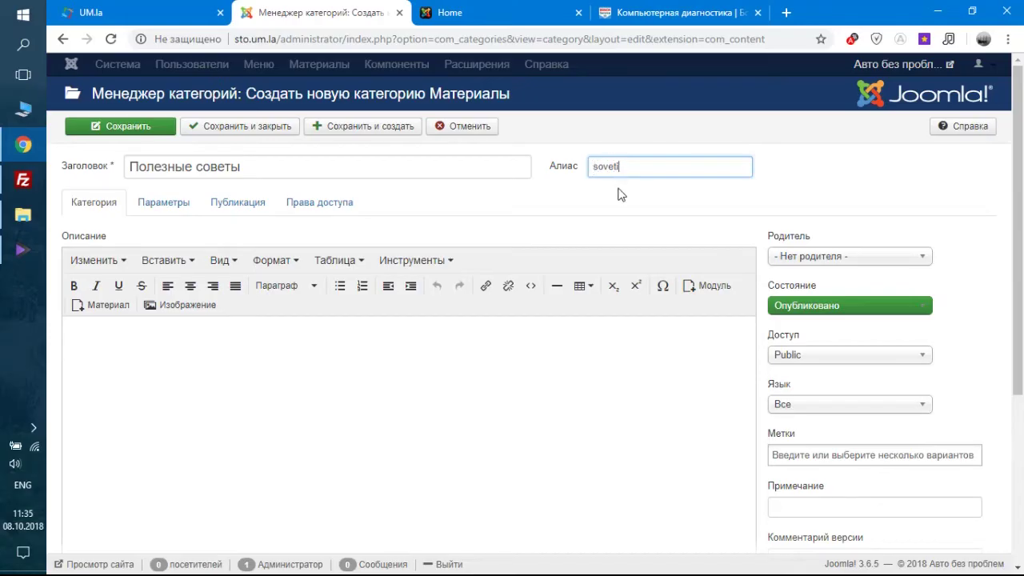
{"action": "left_click", "coordinate": [620, 195]}
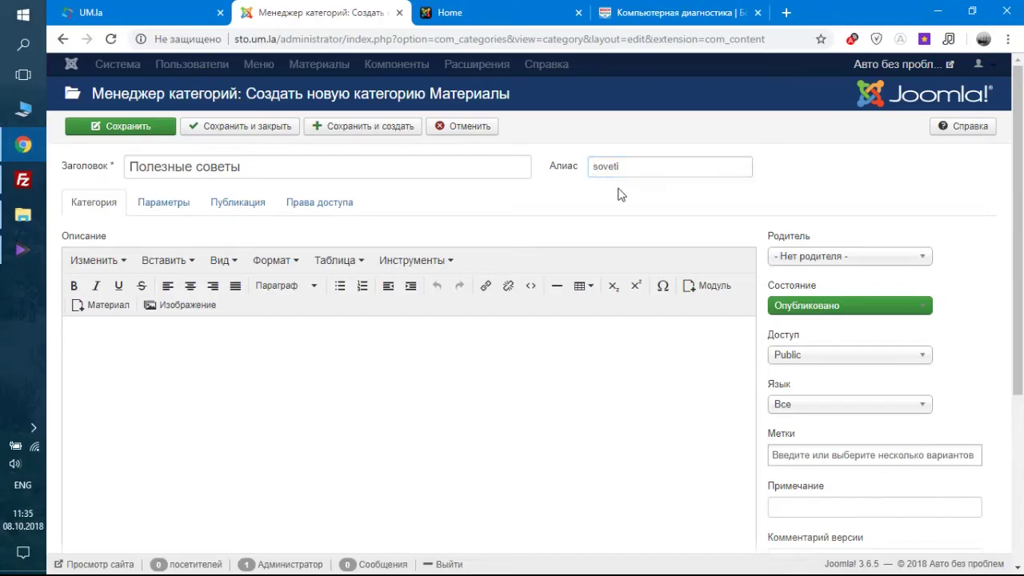
On the public home page, compose the example article address "sto.um.la/soveti/statia1" without loading it.
{"action": "left_click", "coordinate": [520, 7]}
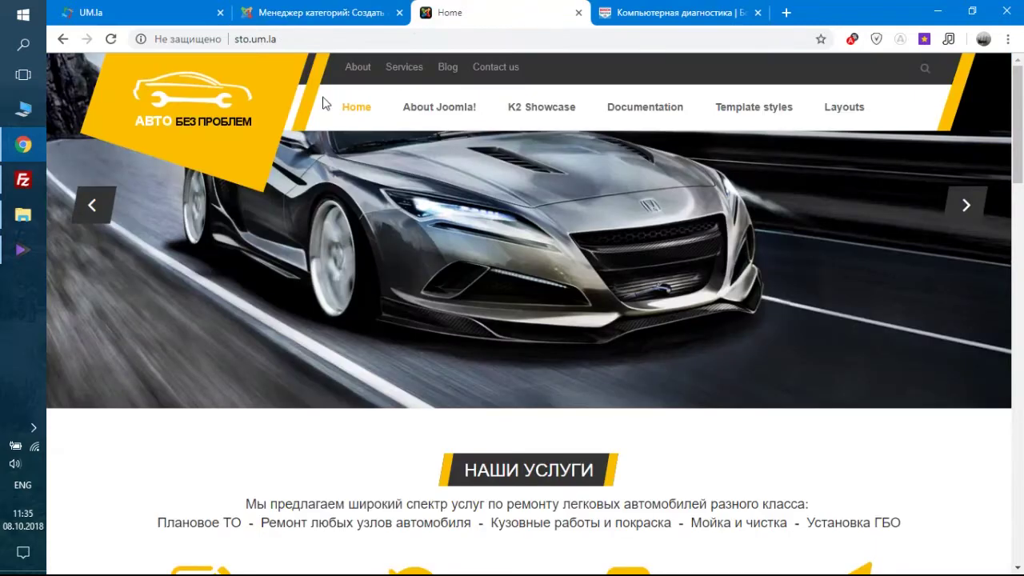
{"action": "left_click", "coordinate": [284, 43]}
{"action": "left_click", "coordinate": [306, 42]}
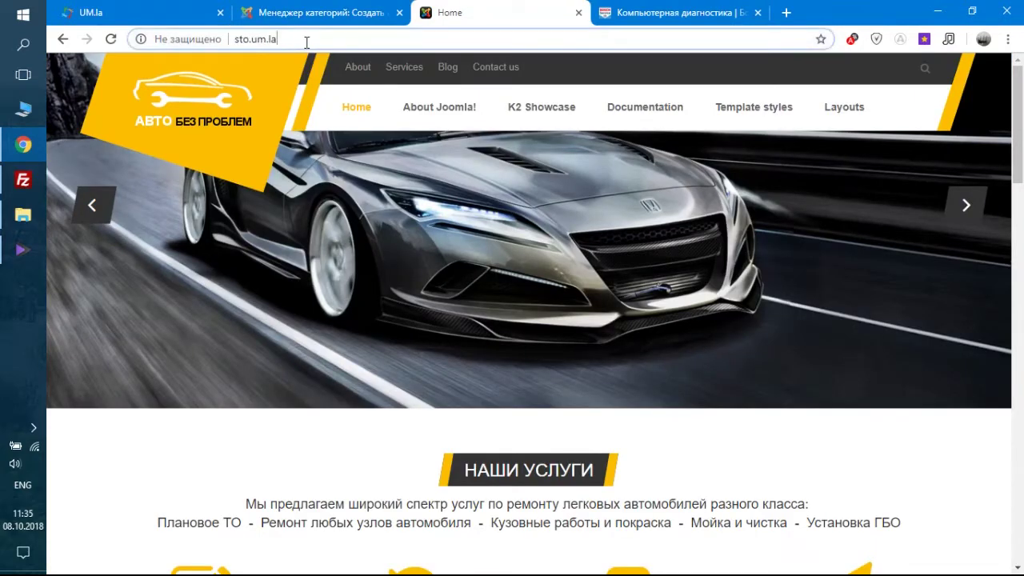
{"action": "type", "text": "/soveti"}
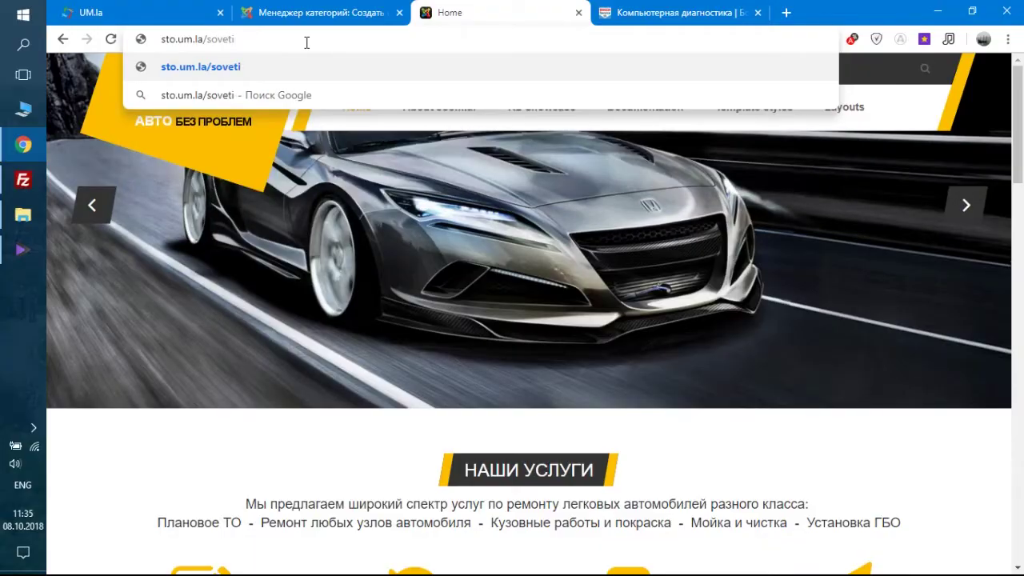
{"action": "type", "text": "/"}
{"action": "type", "text": "st"}
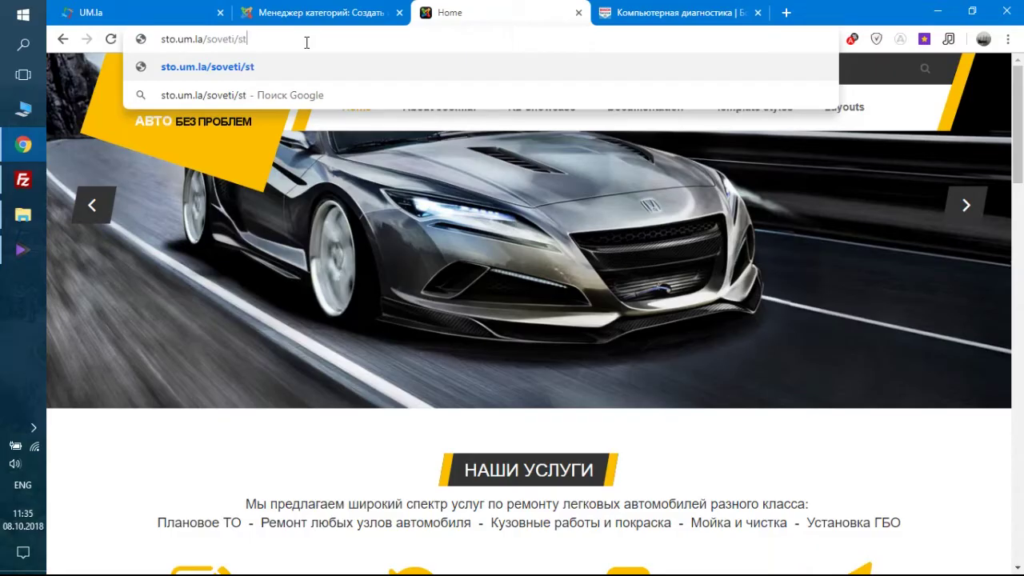
{"action": "type", "text": "atia1"}
Replace the article part of the example address with "dfgfdg5565".
{"action": "key", "text": "BackSpace"}
{"action": "key", "text": "BackSpace"}
{"action": "key", "text": "BackSpace"}
{"action": "key", "text": "BackSpace"}
{"action": "key", "text": "BackSpace"}
{"action": "key", "text": "BackSpace"}
{"action": "key", "text": "BackSpace"}
{"action": "type", "text": "dfgfdg5565"}
Remove the example path from the site address and return to the new category form in the administration panel.
{"action": "key", "text": "BackSpace"}
{"action": "key", "text": "BackSpace"}
{"action": "key", "text": "BackSpace"}
{"action": "key", "text": "BackSpace"}
{"action": "key", "text": "BackSpace"}
{"action": "key", "text": "BackSpace"}
{"action": "key", "text": "BackSpace"}
{"action": "key", "text": "BackSpace"}
{"action": "key", "text": "BackSpace"}
{"action": "key", "text": "BackSpace"}
{"action": "key", "text": "BackSpace"}
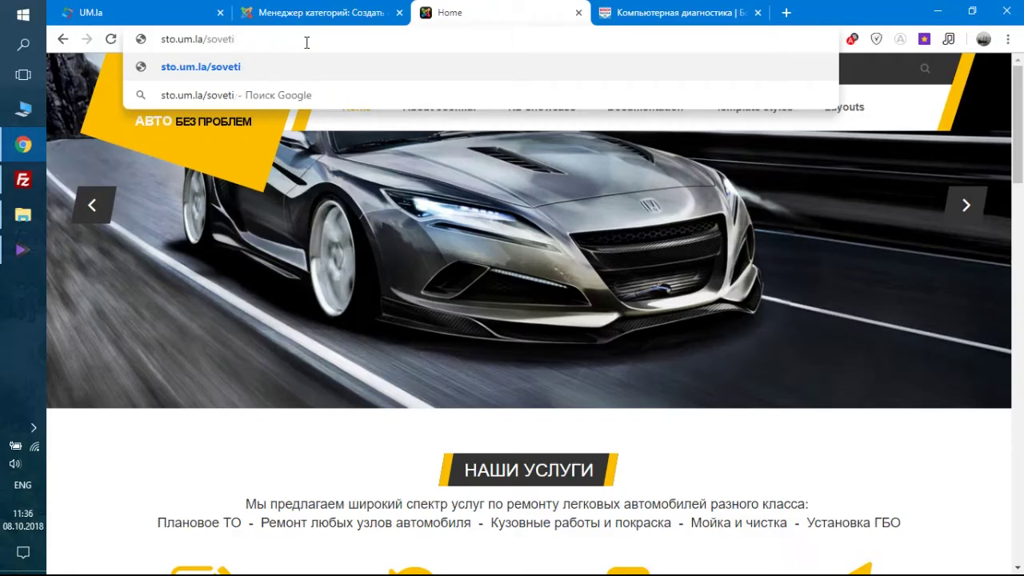
{"action": "key", "text": "BackSpace"}
{"action": "key", "text": "BackSpace"}
{"action": "key", "text": "BackSpace"}
{"action": "key", "text": "BackSpace"}
{"action": "key", "text": "BackSpace"}
{"action": "key", "text": "BackSpace"}
{"action": "key", "text": "BackSpace"}
{"action": "key", "text": "ctrl+shift+Tab"}
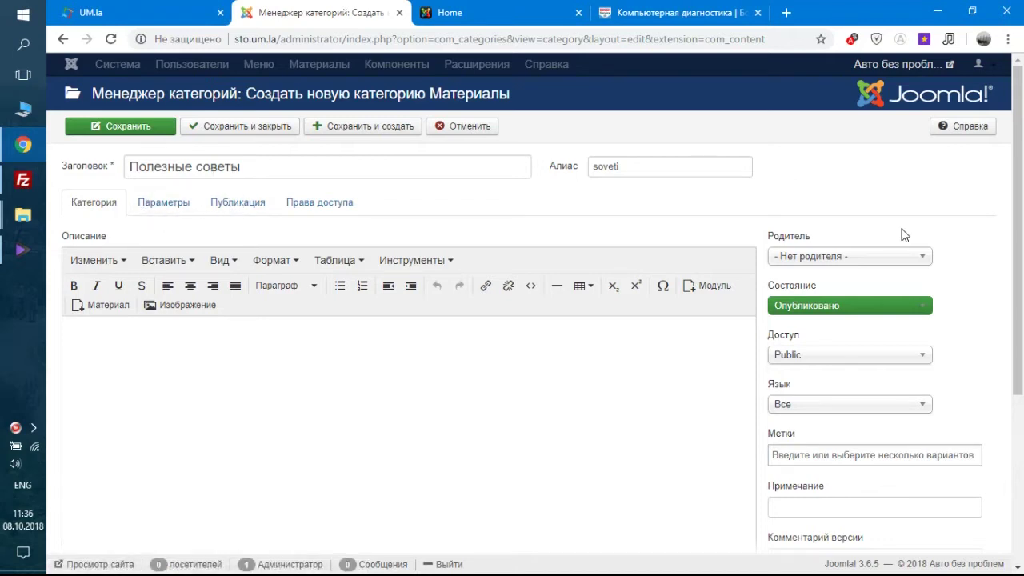
Review the new category's parent, state and access options, keeping no parent, "Опубликовано" and "Public".
{"action": "scroll", "coordinate": [902, 234], "scroll_direction": "down", "scroll_amount": 1}
{"action": "scroll", "coordinate": [903, 233], "scroll_direction": "down", "scroll_amount": 1}
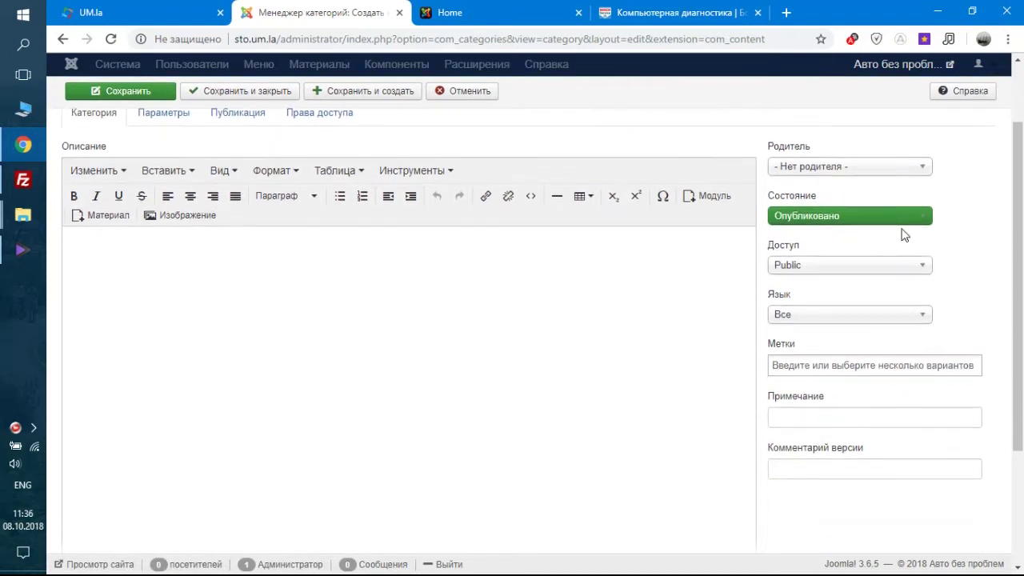
{"action": "left_click", "coordinate": [840, 169]}
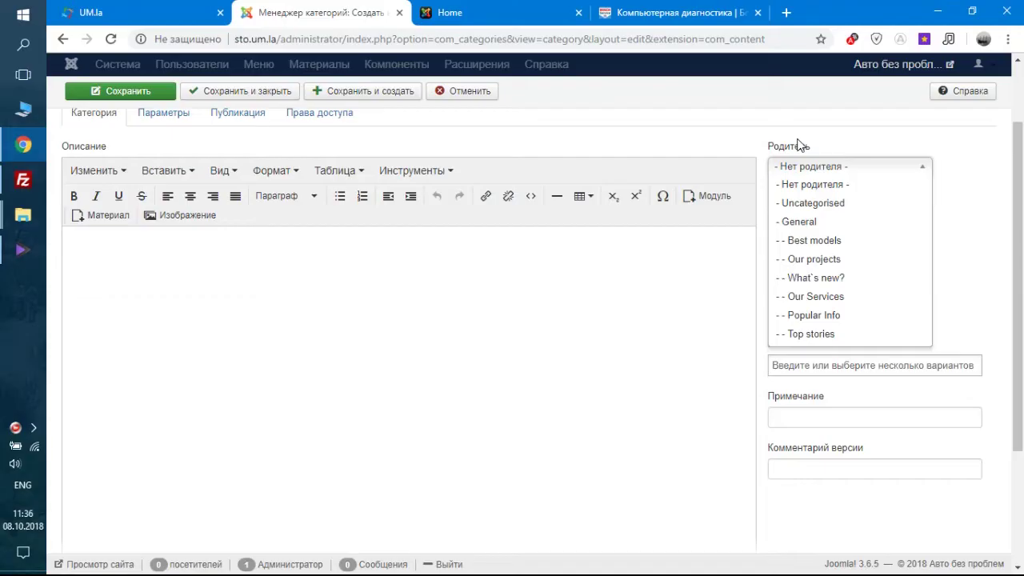
{"action": "left_click", "coordinate": [817, 166]}
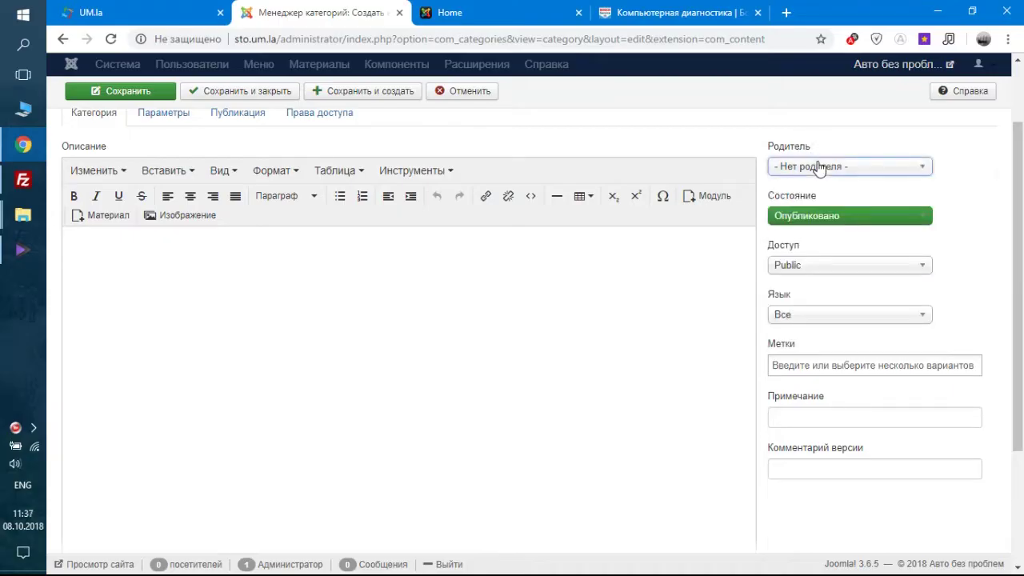
{"action": "left_click", "coordinate": [828, 216]}
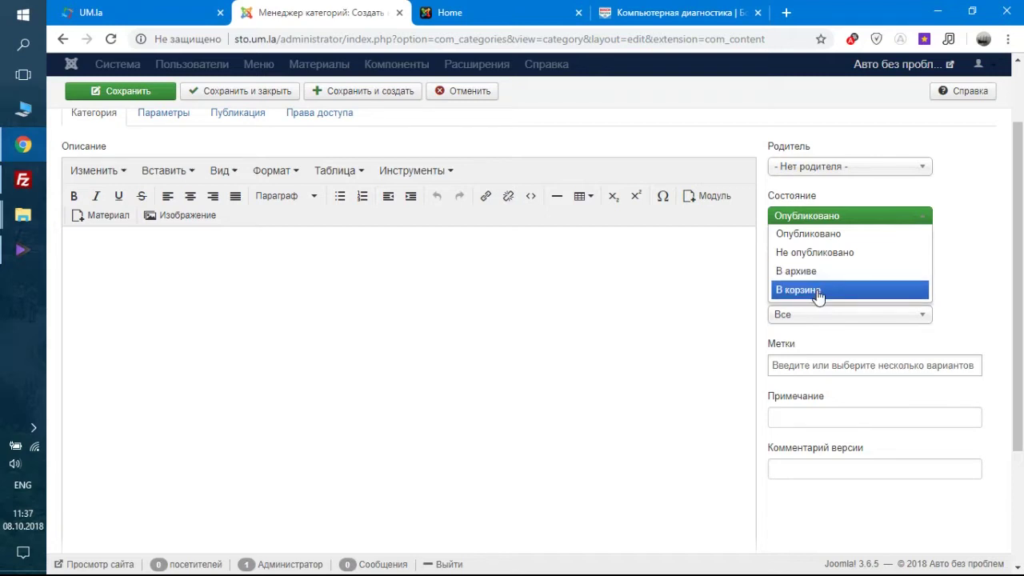
{"action": "left_click", "coordinate": [832, 195]}
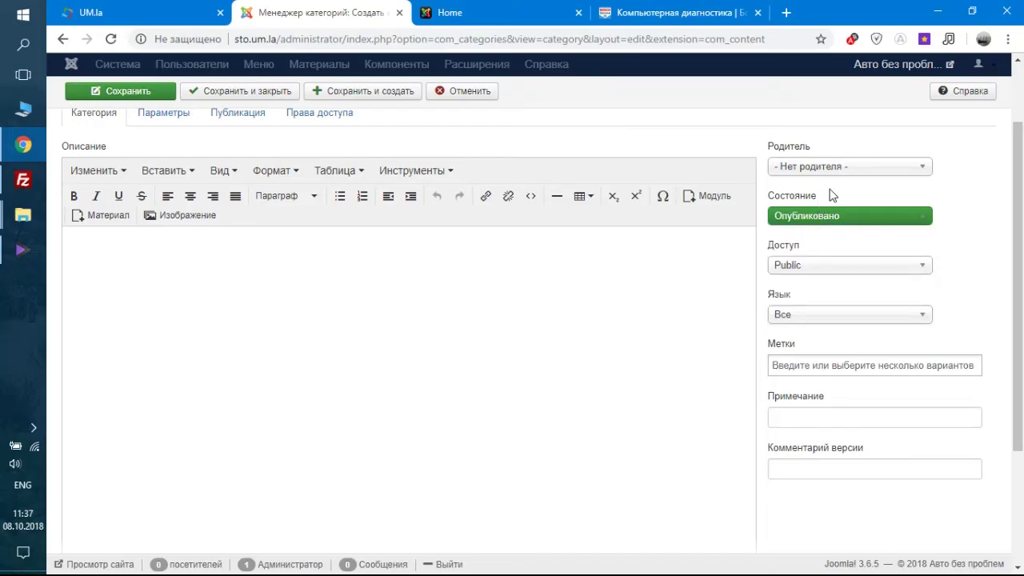
{"action": "left_click", "coordinate": [839, 270]}
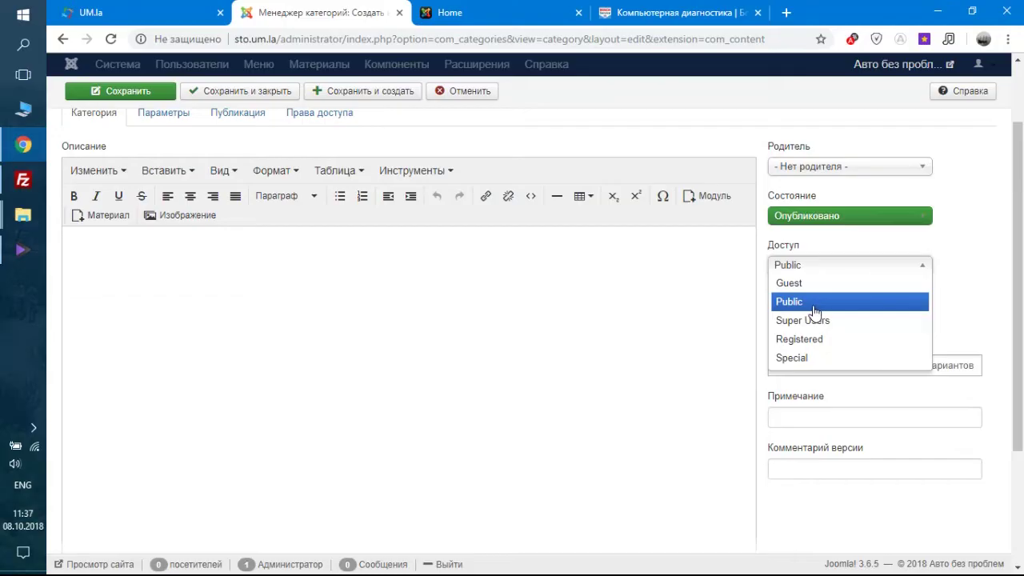
{"action": "left_click", "coordinate": [813, 304]}
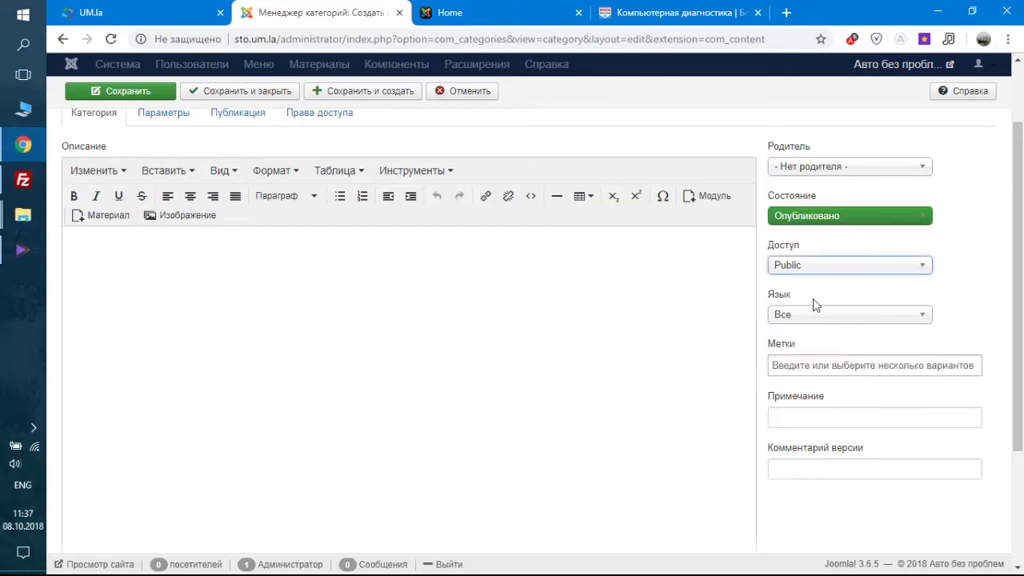
Add the tag "советы" to the new category.
{"action": "scroll", "coordinate": [937, 302], "scroll_direction": "down", "scroll_amount": 2}
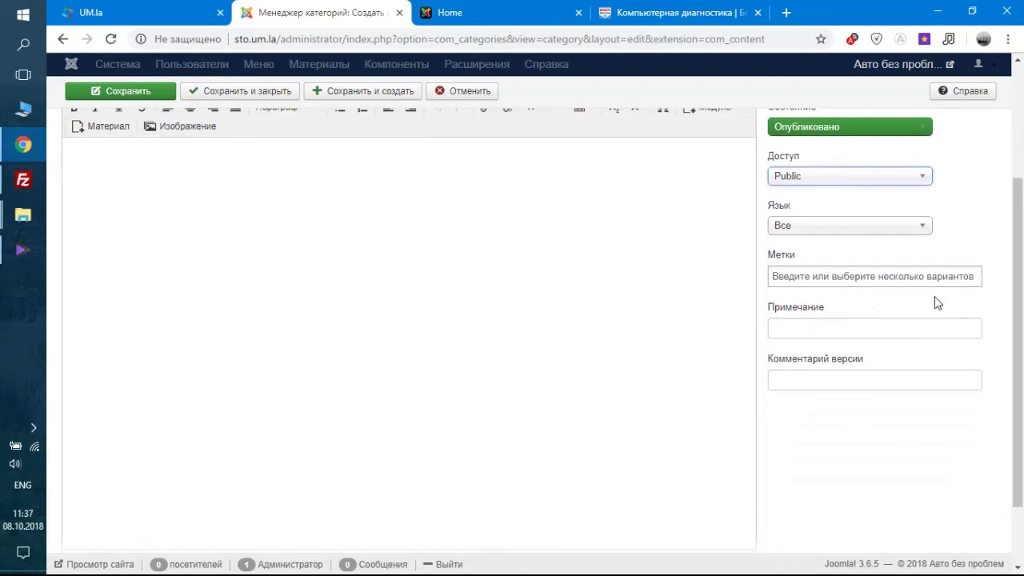
{"action": "left_click", "coordinate": [791, 278]}
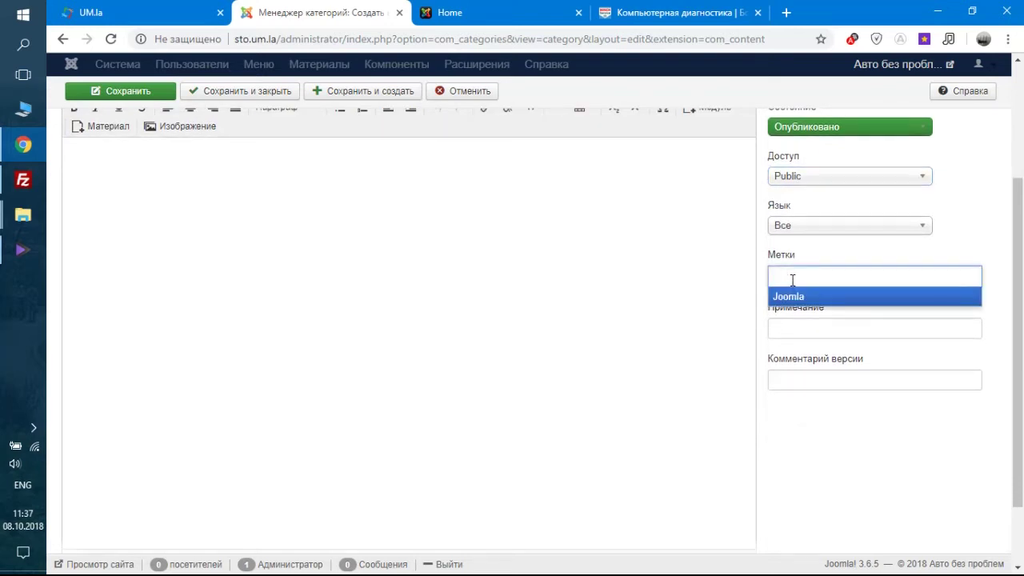
{"action": "left_click", "coordinate": [806, 254]}
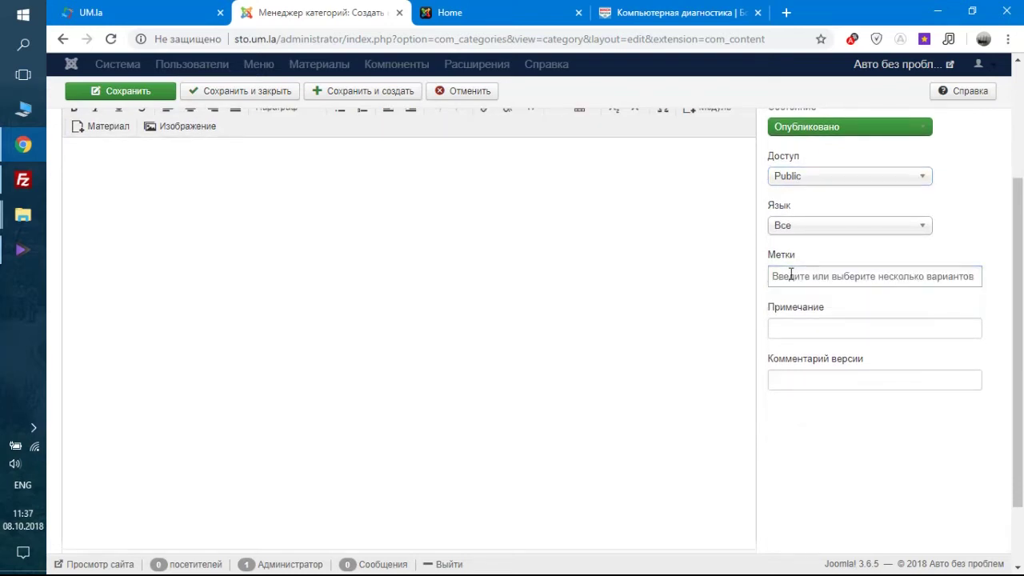
{"action": "left_click", "coordinate": [790, 276]}
{"action": "scroll", "coordinate": [765, 262], "scroll_direction": "up", "scroll_amount": 1}
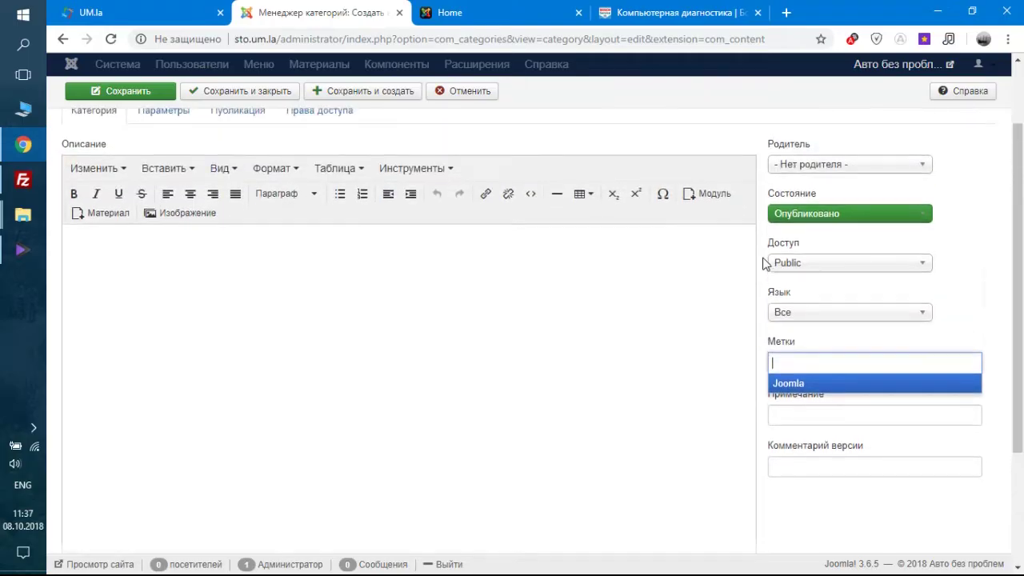
{"action": "type", "text": "qd"}
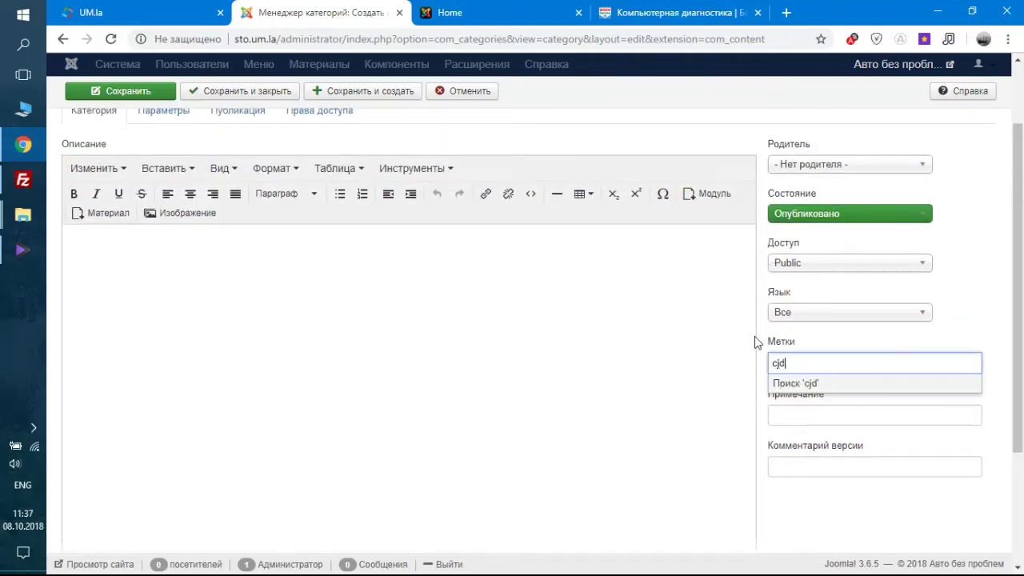
{"action": "key", "text": "BackSpace"}
{"action": "key", "text": "BackSpace"}
{"action": "key", "text": "alt+shift"}
{"action": "type", "text": "со"}
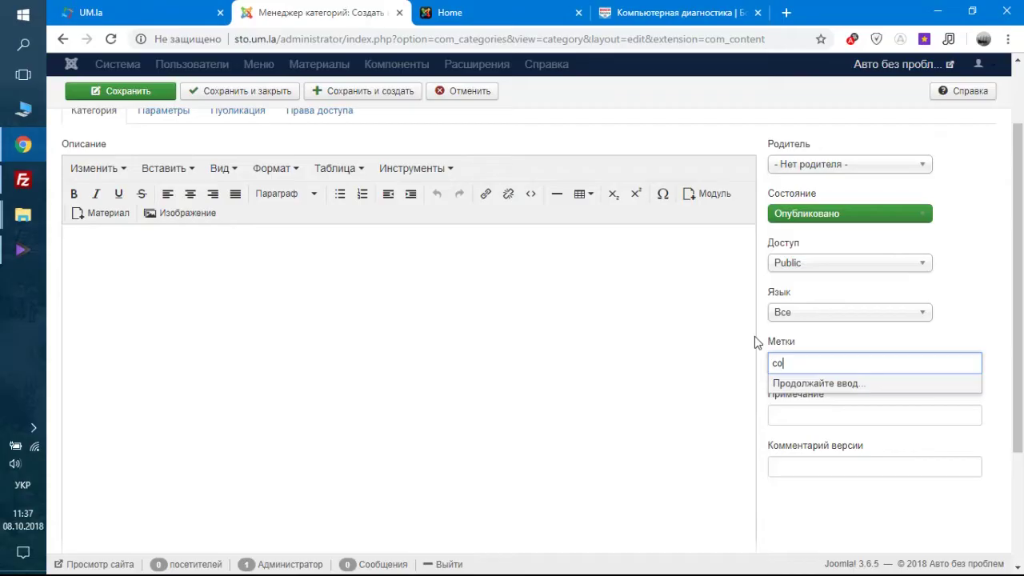
{"action": "type", "text": "веті"}
{"action": "key", "text": "BackSpace"}
{"action": "key", "text": "alt+shift"}
{"action": "type", "text": "ы,"}
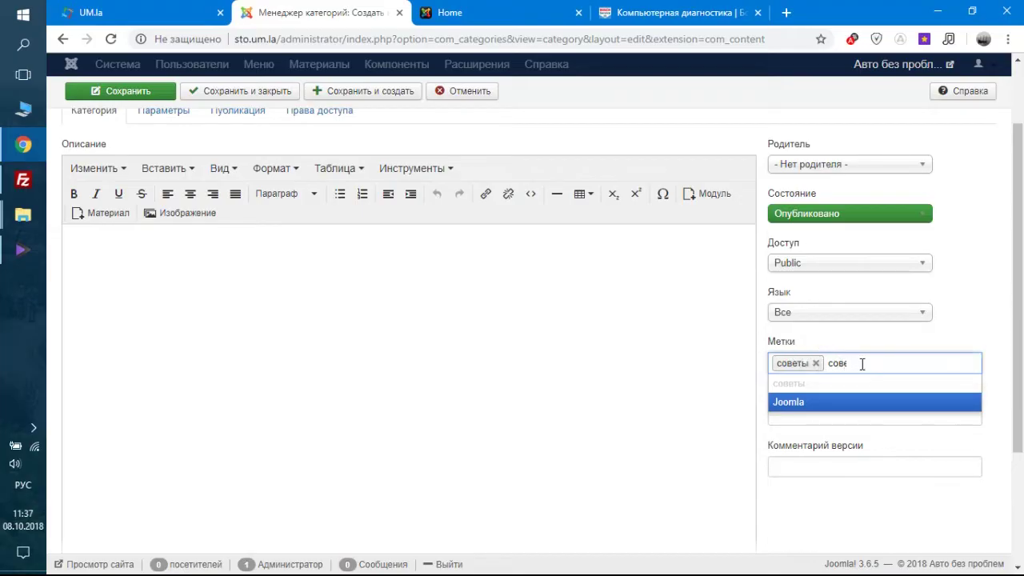
Try to add a second tag "лайфхак" to the category, and remove the unwanted "Joomla" tag.
{"action": "left_click_drag", "start_coordinate": [829, 363], "coordinate": [923, 360]}
{"action": "type", "text": "лайфхак"}
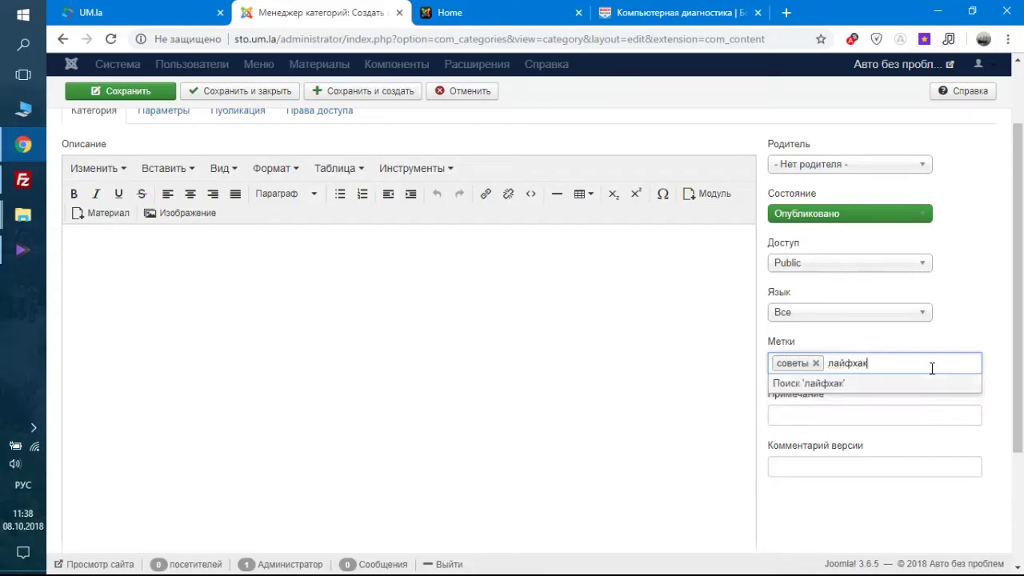
{"action": "key", "text": "Return"}
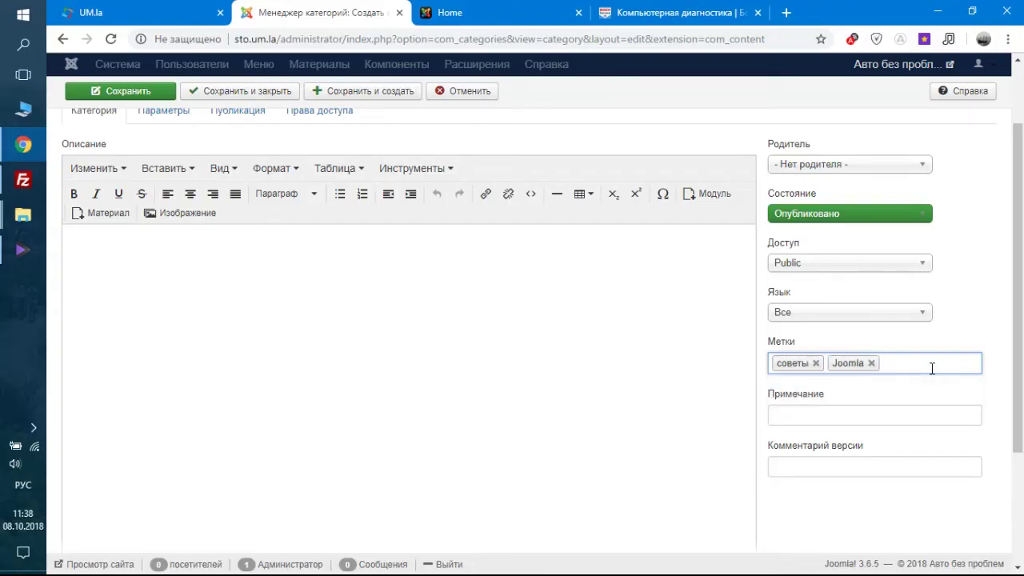
{"action": "left_click", "coordinate": [871, 364]}
{"action": "left_click", "coordinate": [863, 364]}
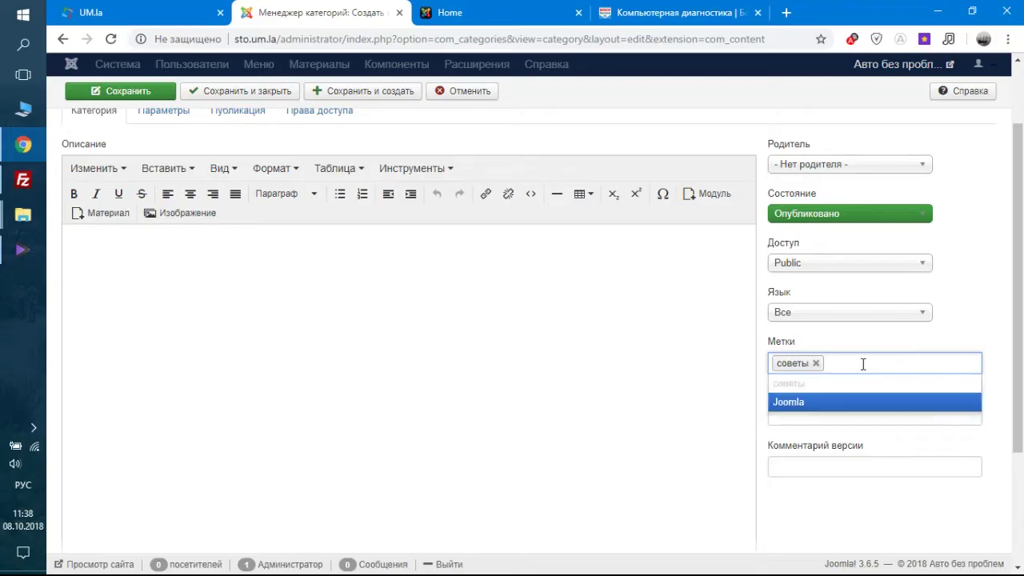
{"action": "left_click", "coordinate": [984, 292]}
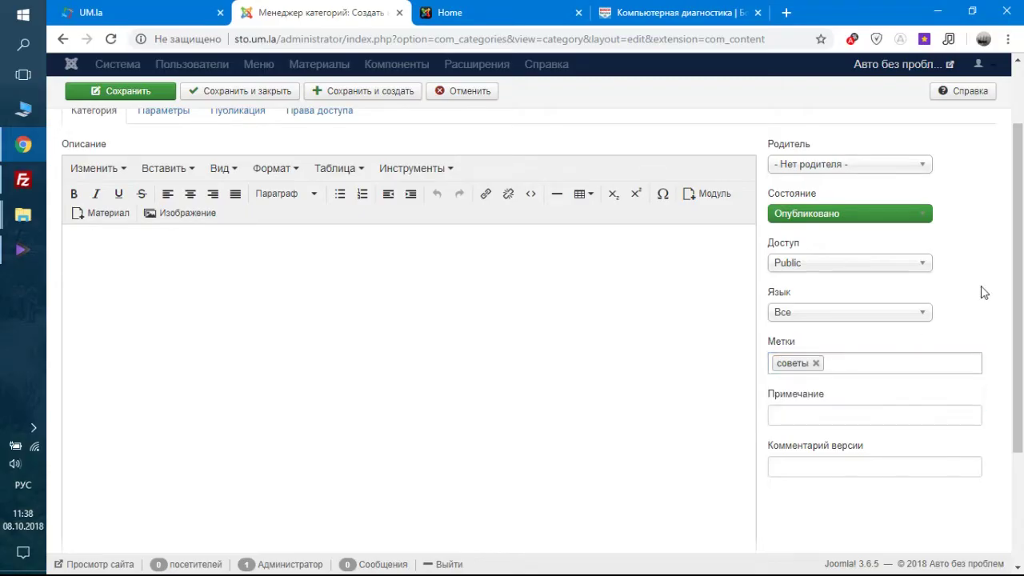
Look over the new category's parameters for alternative layout, image and alternative text.
{"action": "scroll", "coordinate": [740, 446], "scroll_direction": "down", "scroll_amount": 1}
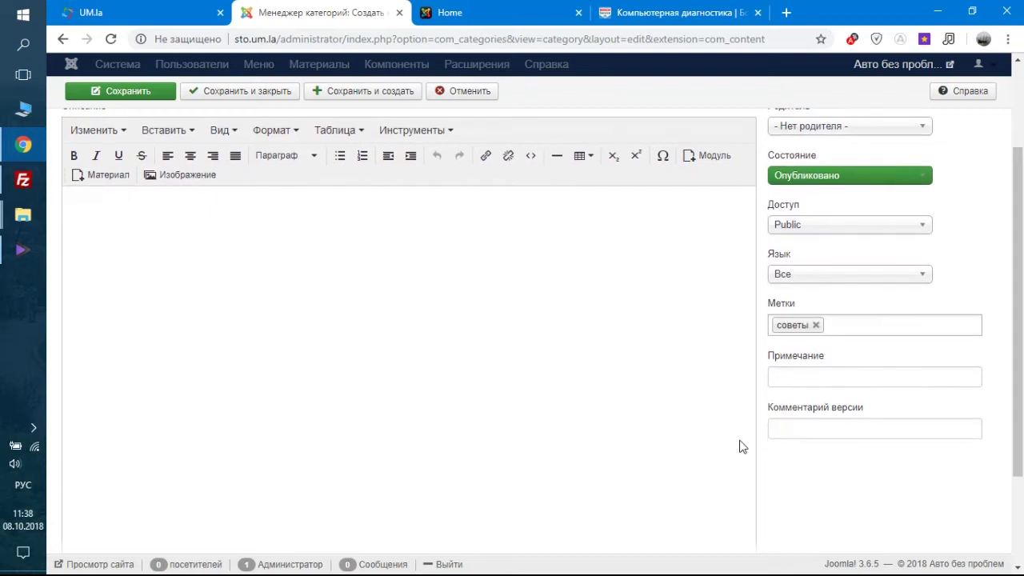
{"action": "scroll", "coordinate": [610, 326], "scroll_direction": "up", "scroll_amount": 2}
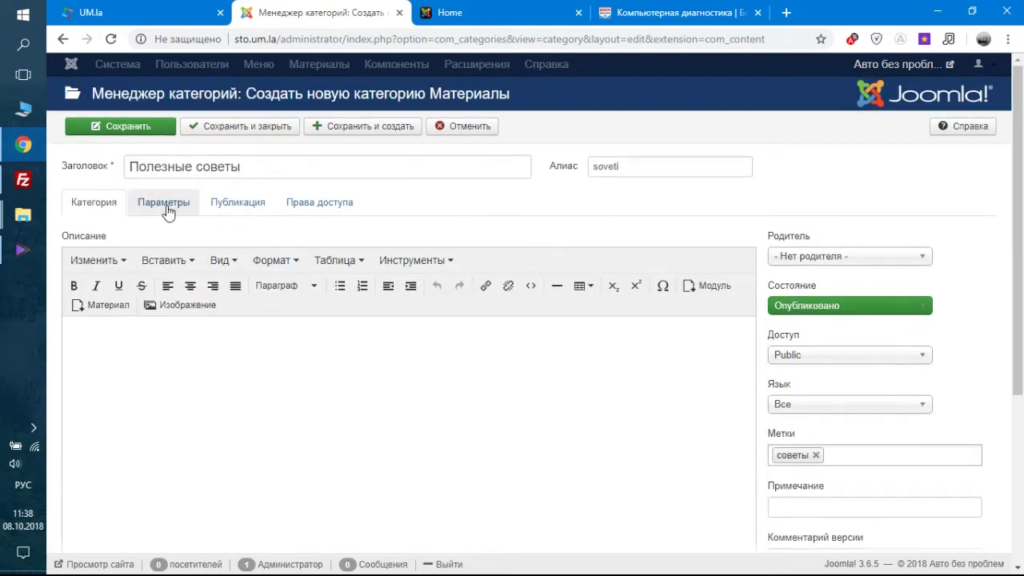
{"action": "left_click", "coordinate": [165, 207]}
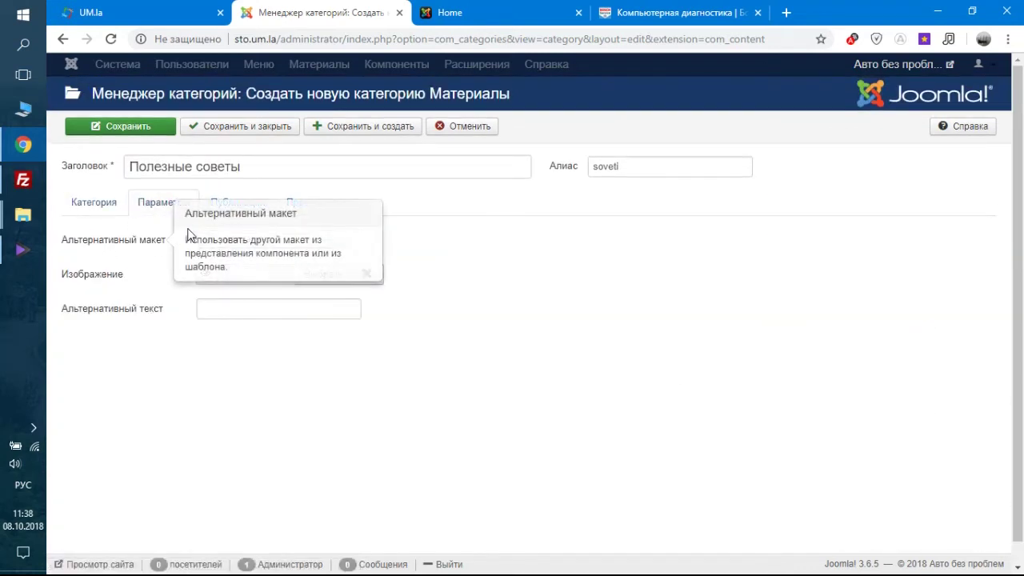
In the category's publication settings, set the Description meta tag to "Полезные советы для автомобилистов, водителей".
{"action": "left_click", "coordinate": [237, 206]}
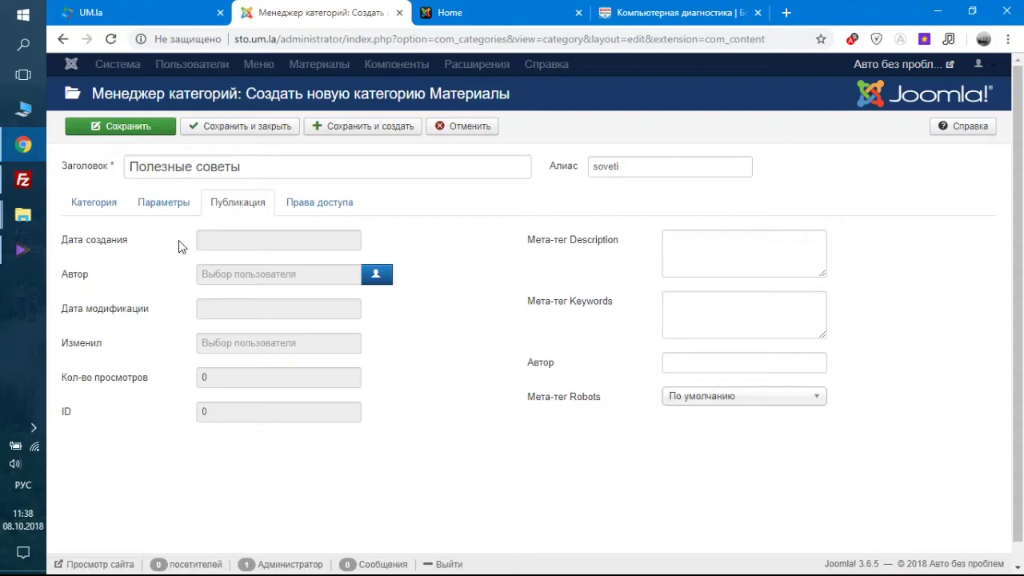
{"action": "left_click", "coordinate": [698, 244]}
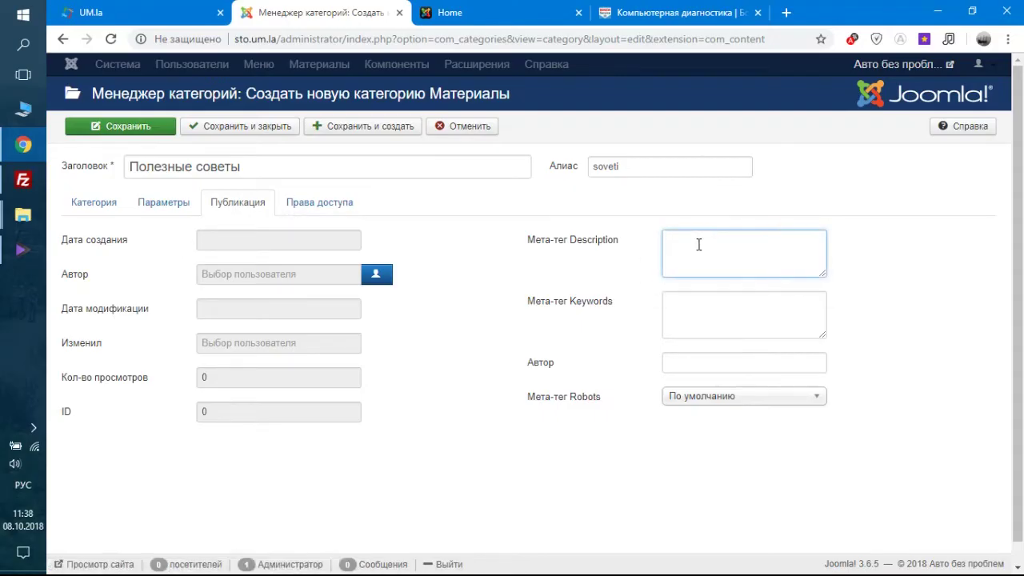
{"action": "left_click", "coordinate": [518, 246]}
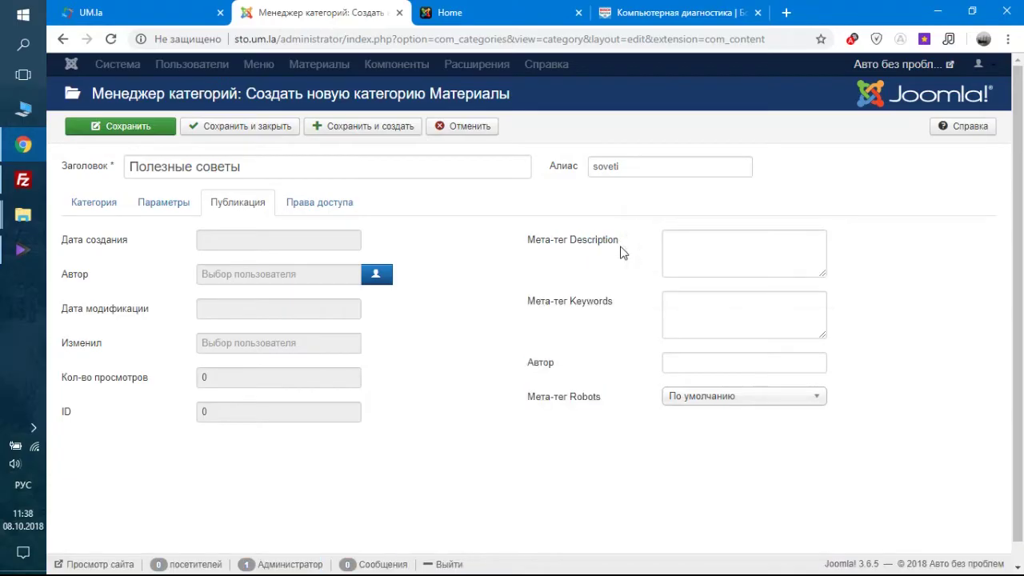
{"action": "left_click_drag", "start_coordinate": [516, 245], "coordinate": [648, 255]}
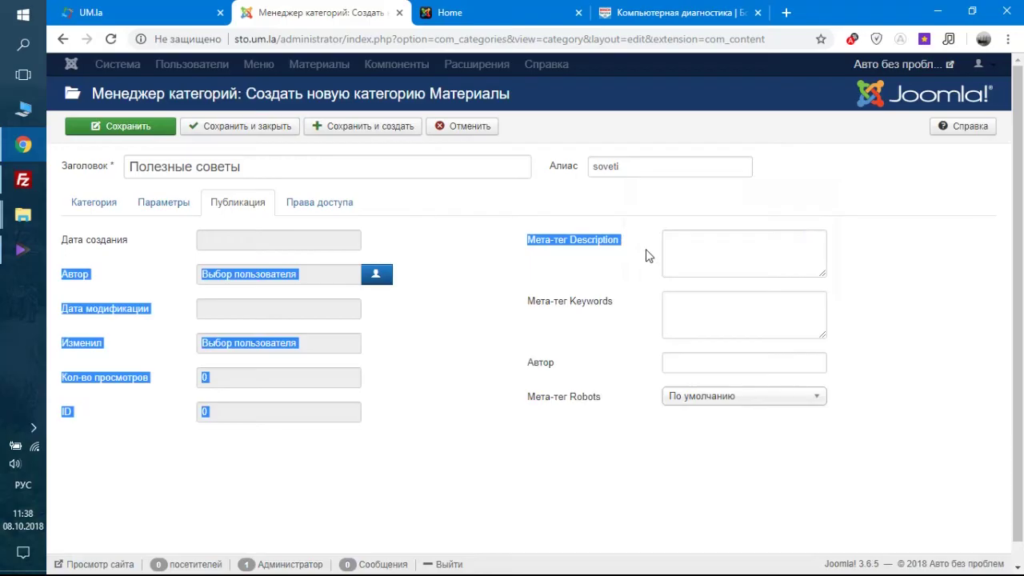
{"action": "left_click", "coordinate": [648, 256]}
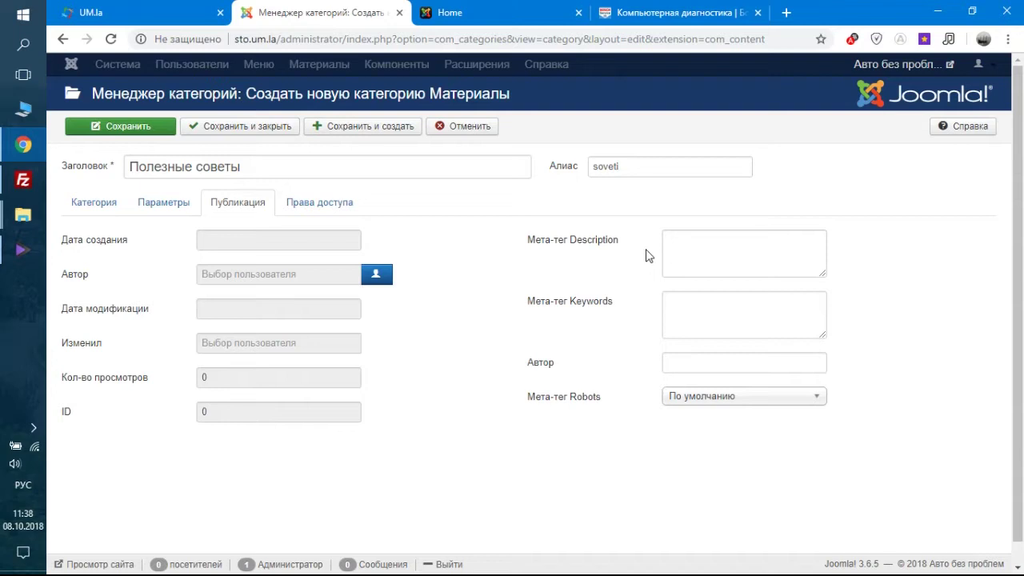
{"action": "left_click", "coordinate": [679, 249]}
{"action": "type", "text": "Полезные с"}
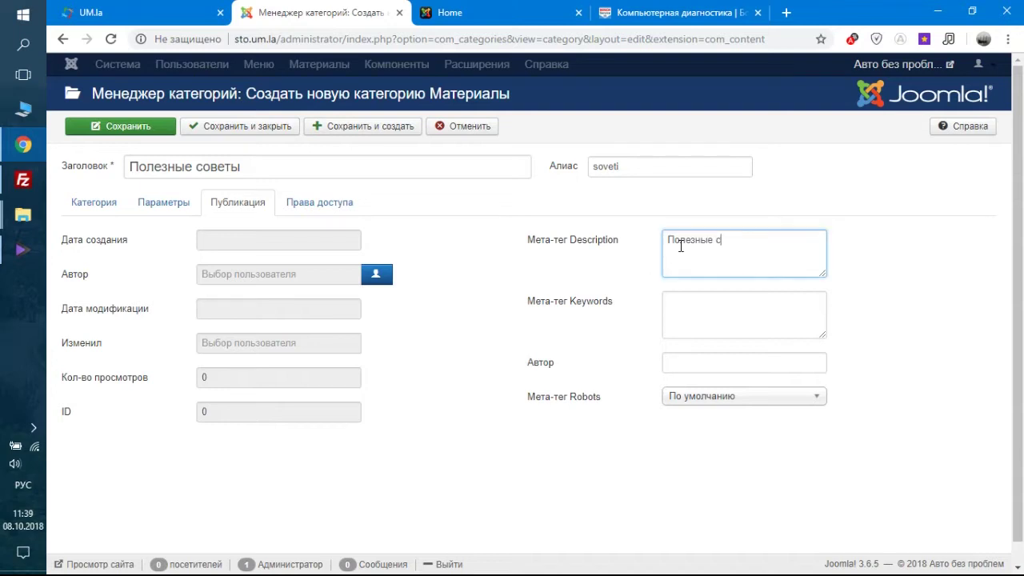
{"action": "type", "text": "оветы для автомобилистоо"}
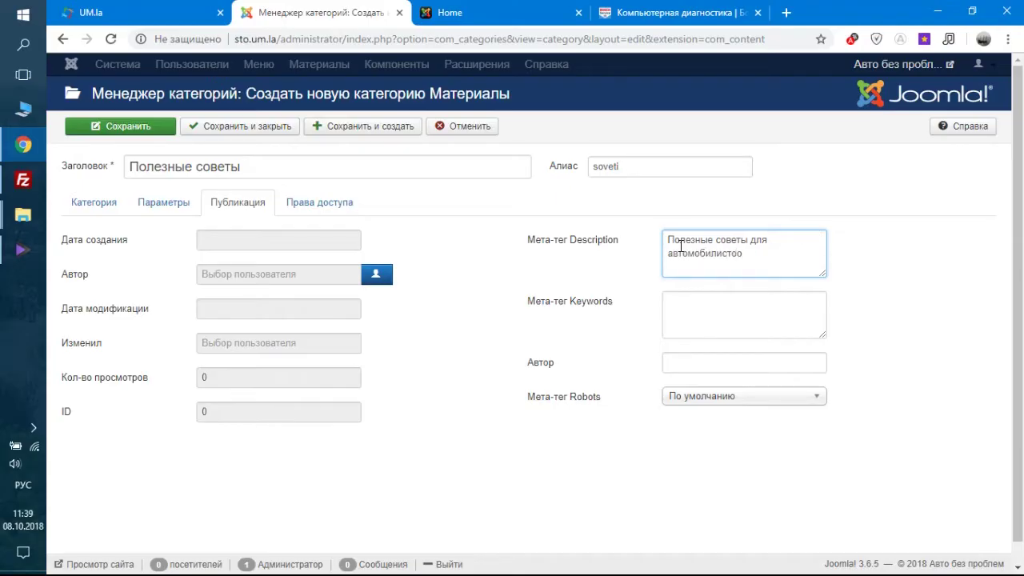
{"action": "key", "text": "BackSpace"}
{"action": "type", "text": "в, водителей"}
Set the category's Keywords meta tag to "советы,авто,новичок,как накачать колеса".
{"action": "mouse_move", "coordinate": [560, 304]}
{"action": "left_click", "coordinate": [695, 316]}
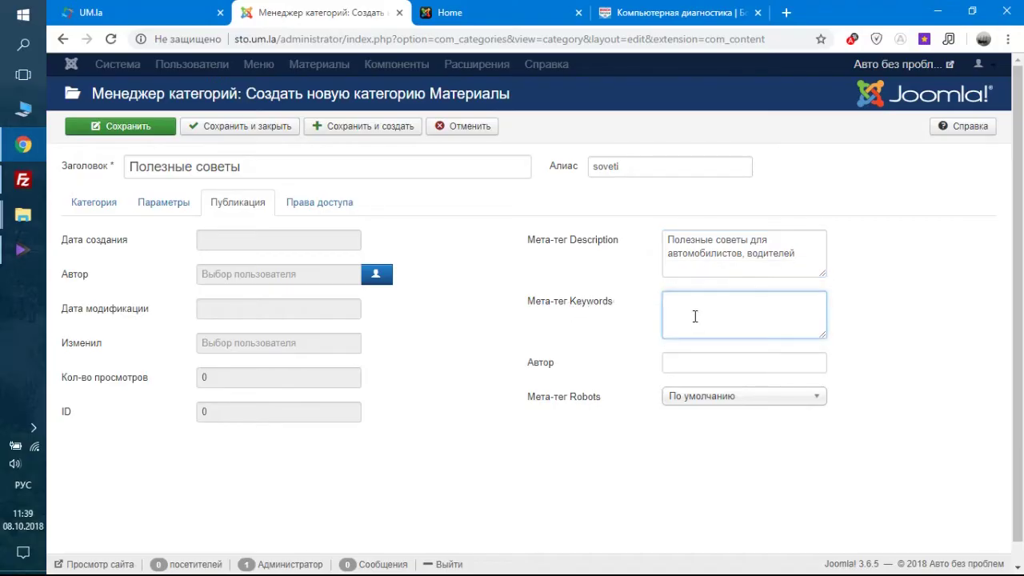
{"action": "type", "text": "советы,авто,новичок"}
{"action": "left_click", "coordinate": [632, 344]}
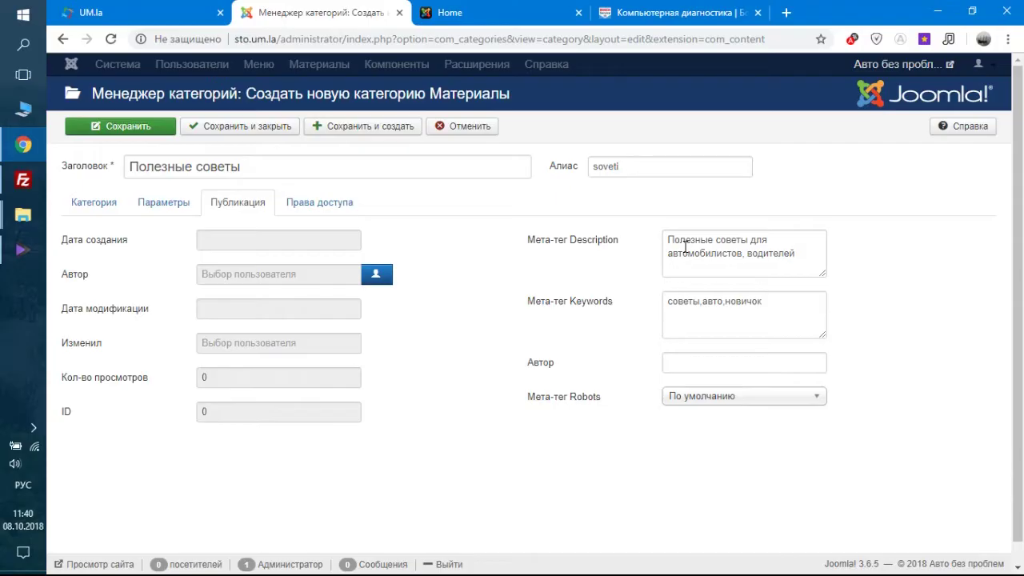
{"action": "left_click", "coordinate": [784, 302]}
{"action": "type", "text": ",как с"}
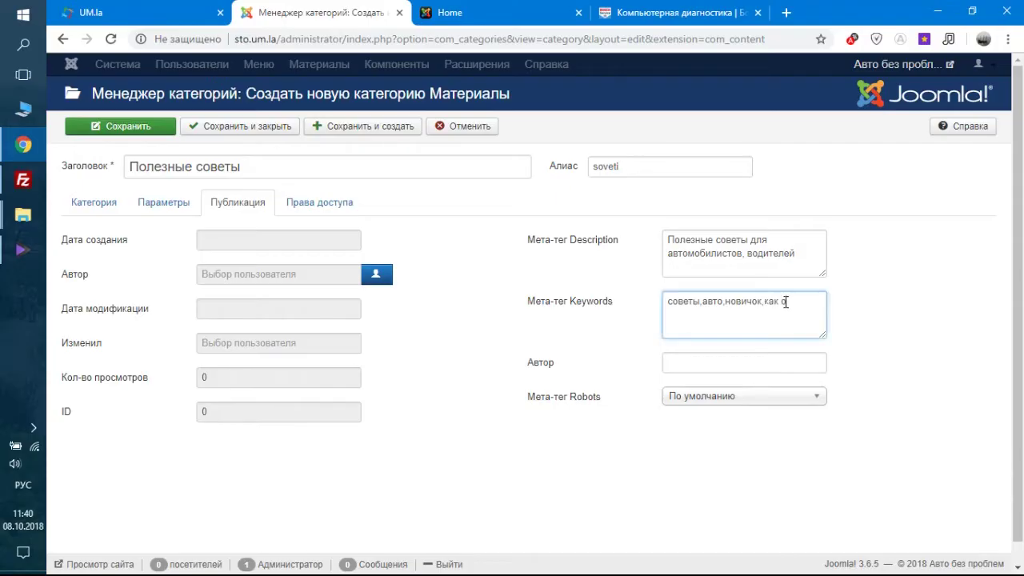
{"action": "type", "text": " накачать колеса"}
{"action": "mouse_move", "coordinate": [589, 304]}
Review the category's access permissions for the user groups.
{"action": "left_click", "coordinate": [328, 205]}
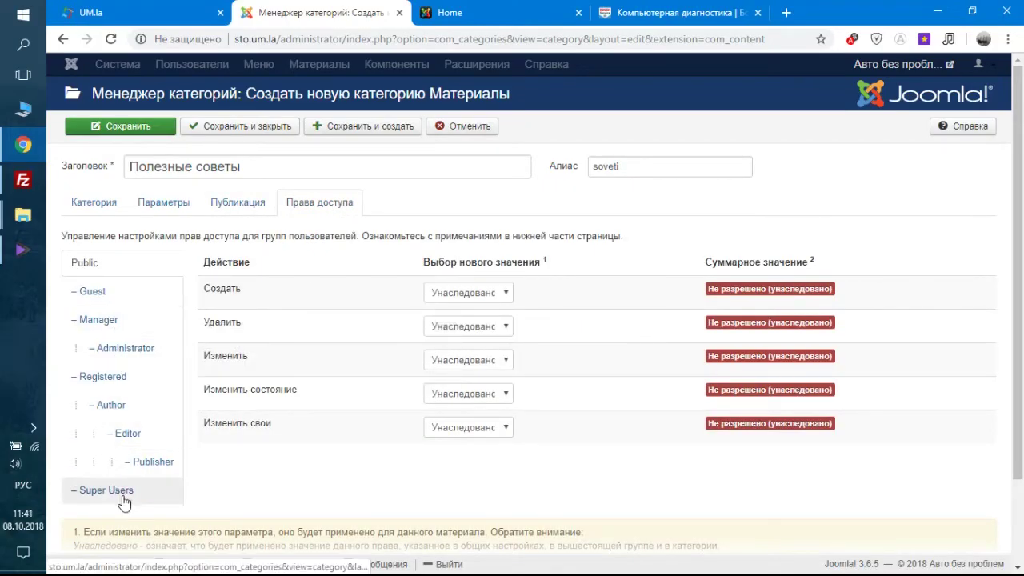
{"action": "mouse_move", "coordinate": [232, 434]}
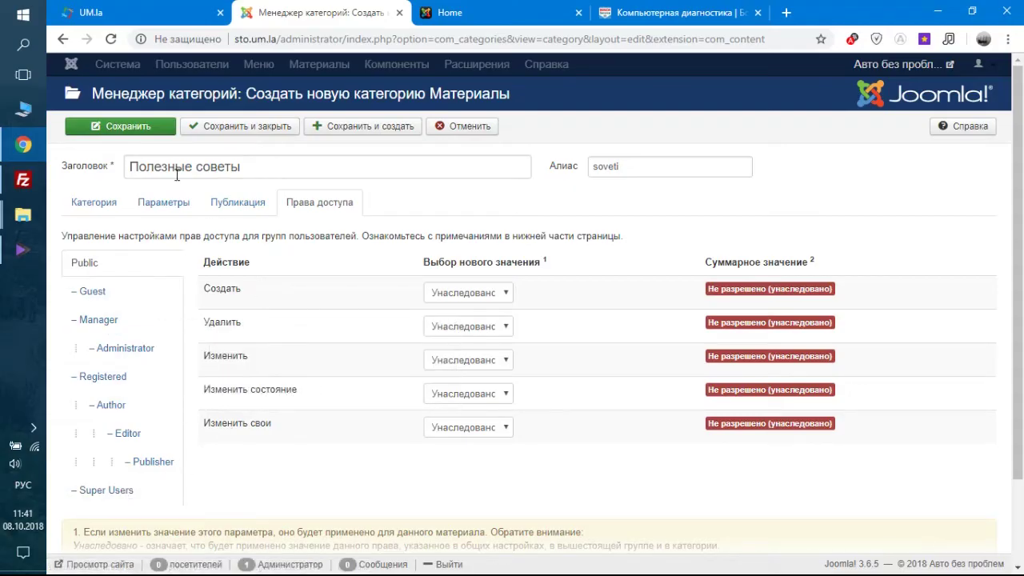
{"action": "mouse_move", "coordinate": [210, 297]}
Return to the category's description and look over the editor's formatting, table and editing commands.
{"action": "left_click", "coordinate": [93, 202]}
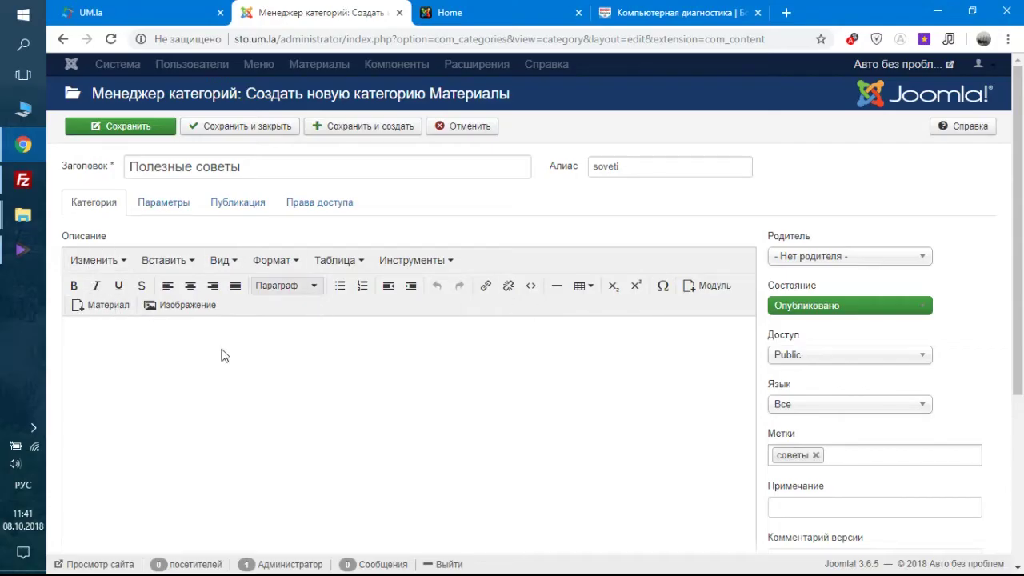
{"action": "left_click", "coordinate": [192, 359]}
{"action": "scroll", "coordinate": [536, 182], "scroll_direction": "down", "scroll_amount": 1}
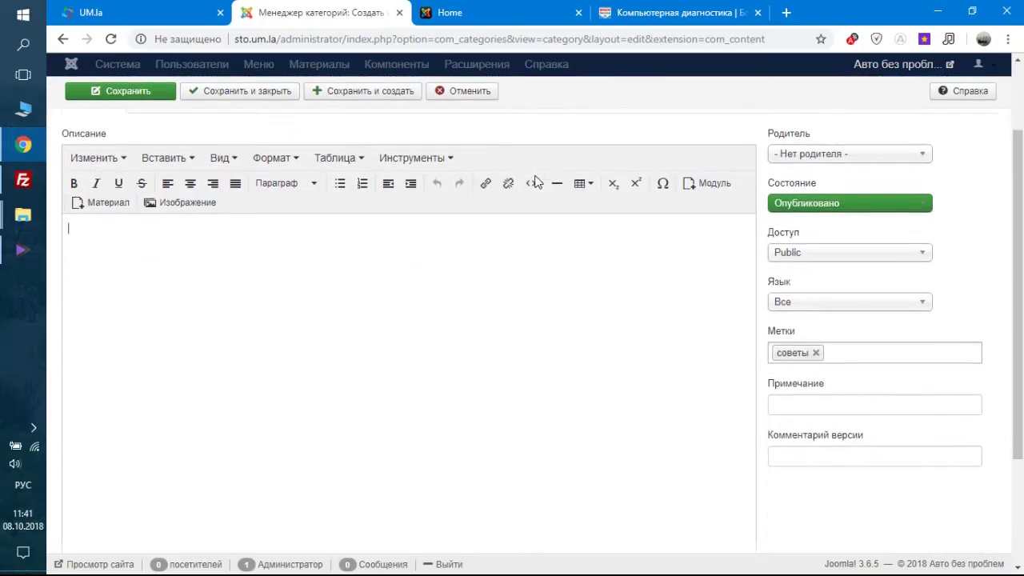
{"action": "scroll", "coordinate": [228, 151], "scroll_direction": "up", "scroll_amount": 2}
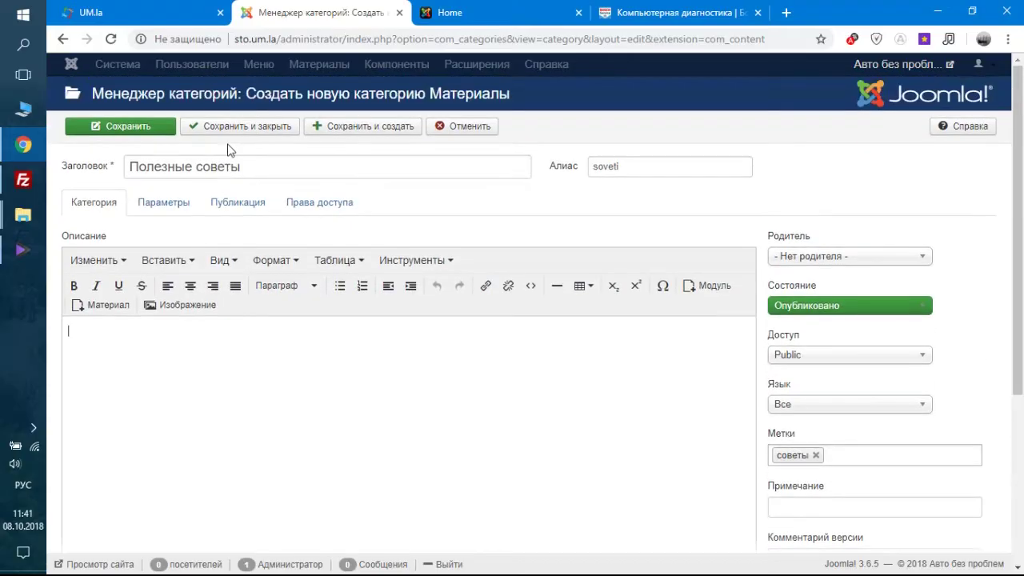
{"action": "scroll", "coordinate": [390, 150], "scroll_direction": "down", "scroll_amount": 1}
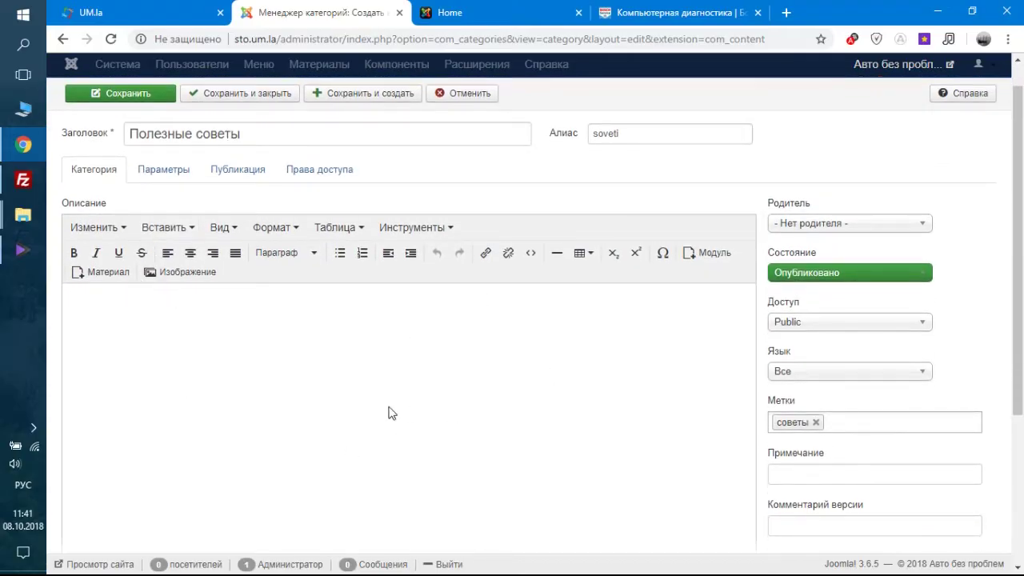
{"action": "scroll", "coordinate": [389, 413], "scroll_direction": "down", "scroll_amount": 1}
{"action": "scroll", "coordinate": [389, 414], "scroll_direction": "up", "scroll_amount": 1}
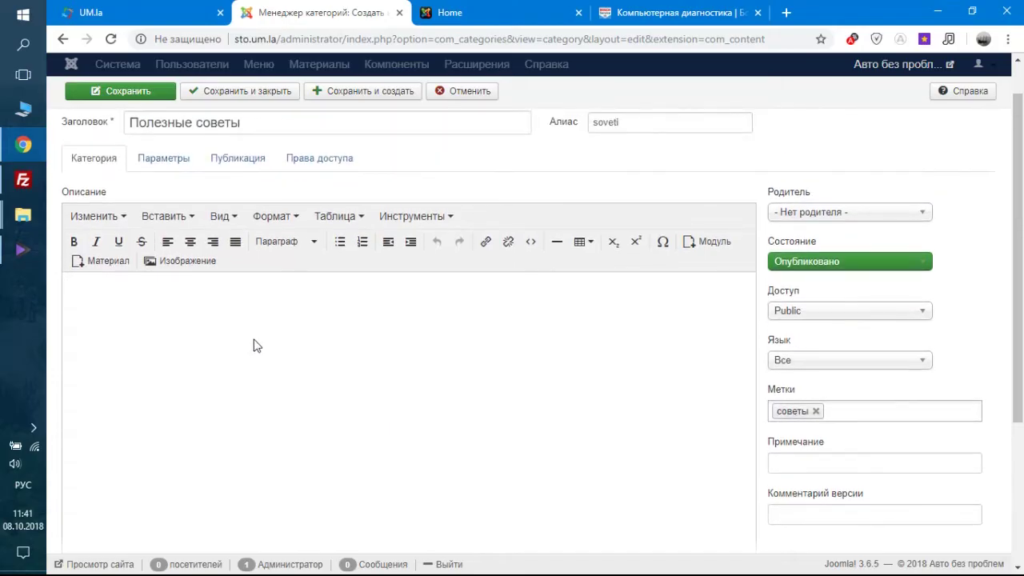
{"action": "scroll", "coordinate": [200, 260], "scroll_direction": "up", "scroll_amount": 1}
{"action": "left_click", "coordinate": [263, 260]}
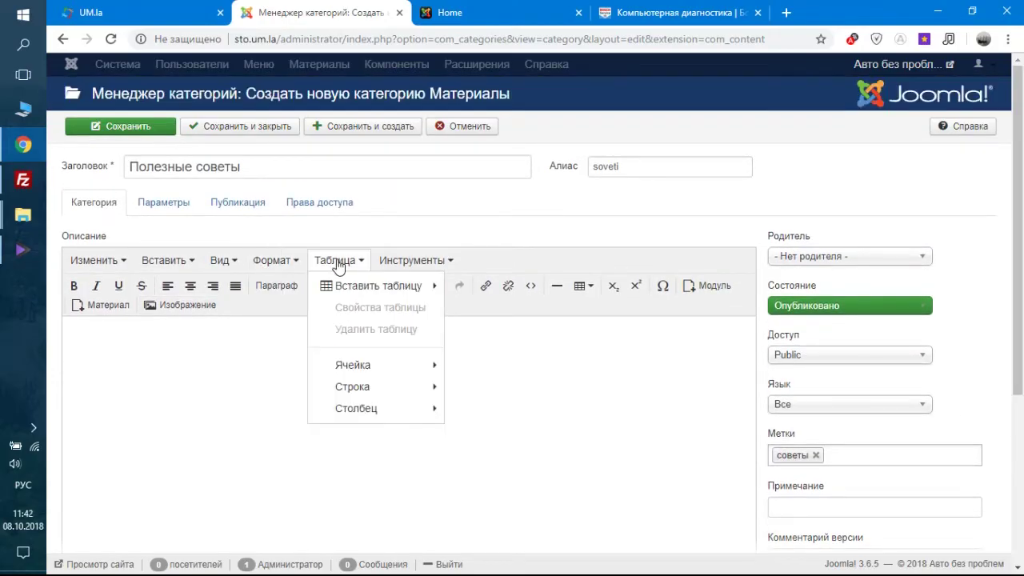
{"action": "mouse_move", "coordinate": [114, 272]}
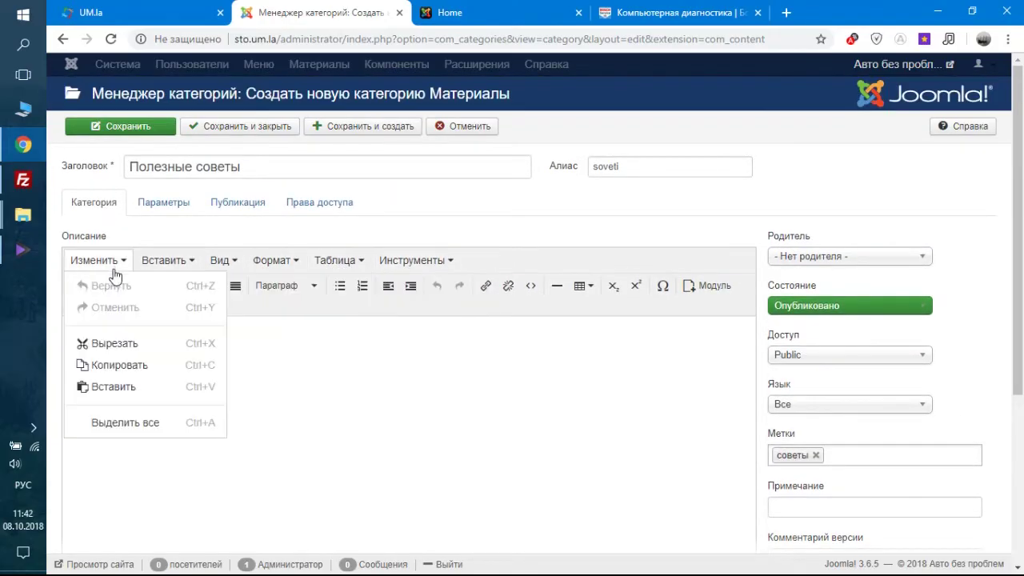
Write the description's first sentence: "В этом разделе вы найдете полезные советы для самостоятельного обслуживания и ремонта вашего авто.".
{"action": "left_click", "coordinate": [192, 361]}
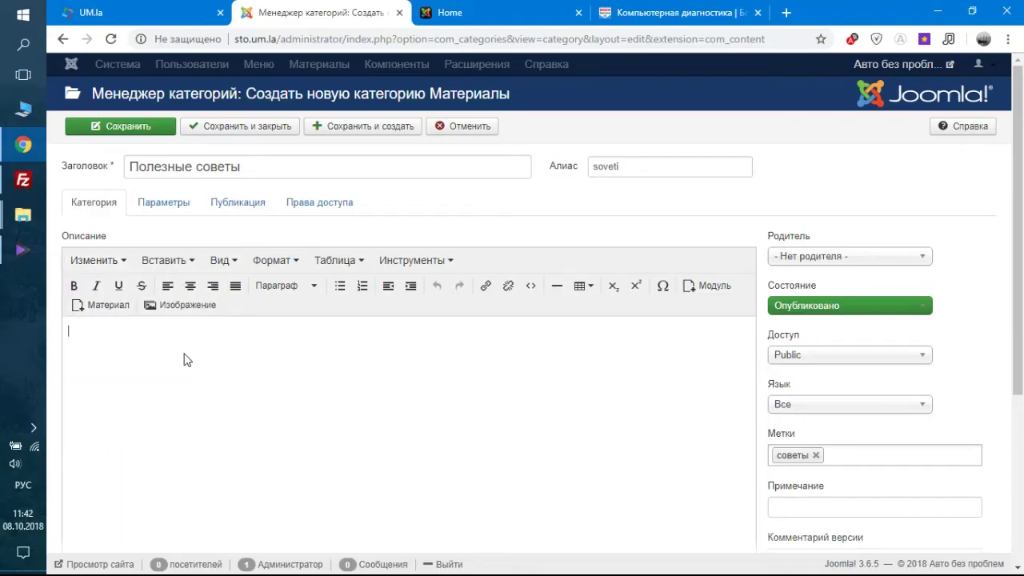
{"action": "type", "text": "В этом разделе вы найдете полезные о"}
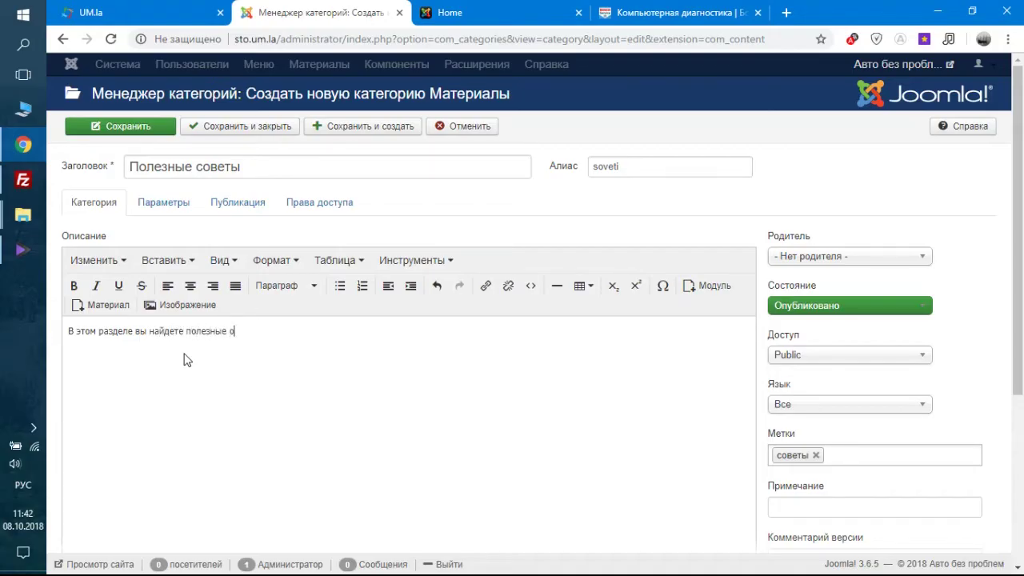
{"action": "key", "text": "BackSpace"}
{"action": "type", "text": "советы для самостоятел"}
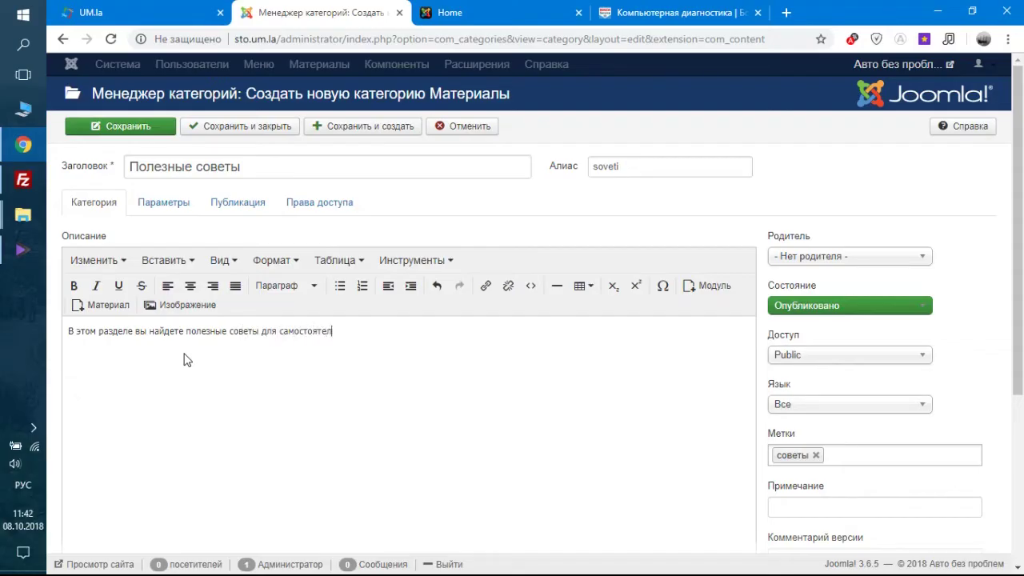
{"action": "type", "text": "ьного обслу"}
{"action": "key", "text": "BackSpace"}
{"action": "type", "text": "луживания и ремонт"}
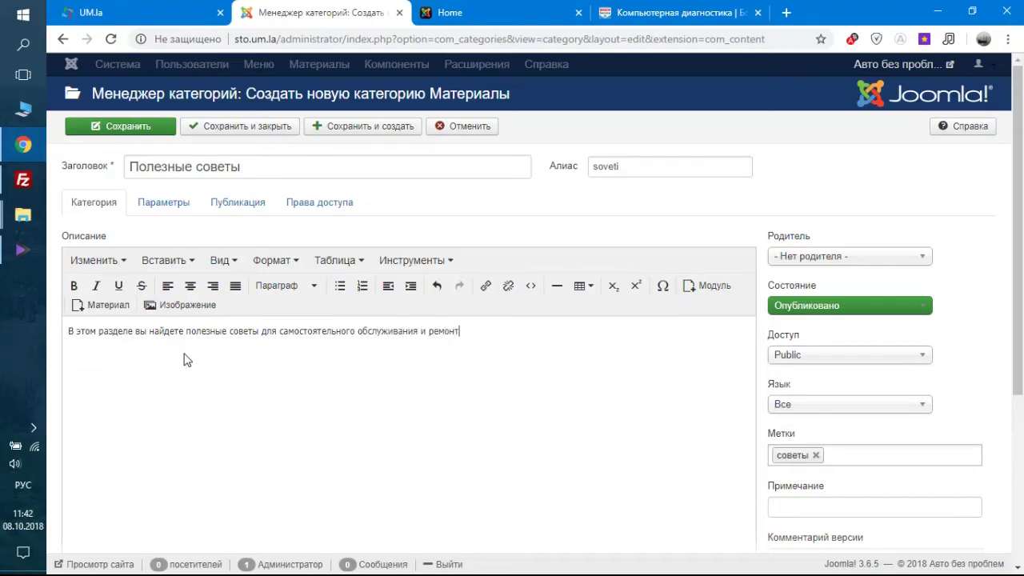
{"action": "type", "text": "а вашего авто."}
Make the word "самостоятельного" in the description bold and italic.
{"action": "left_click_drag", "start_coordinate": [279, 330], "coordinate": [354, 332]}
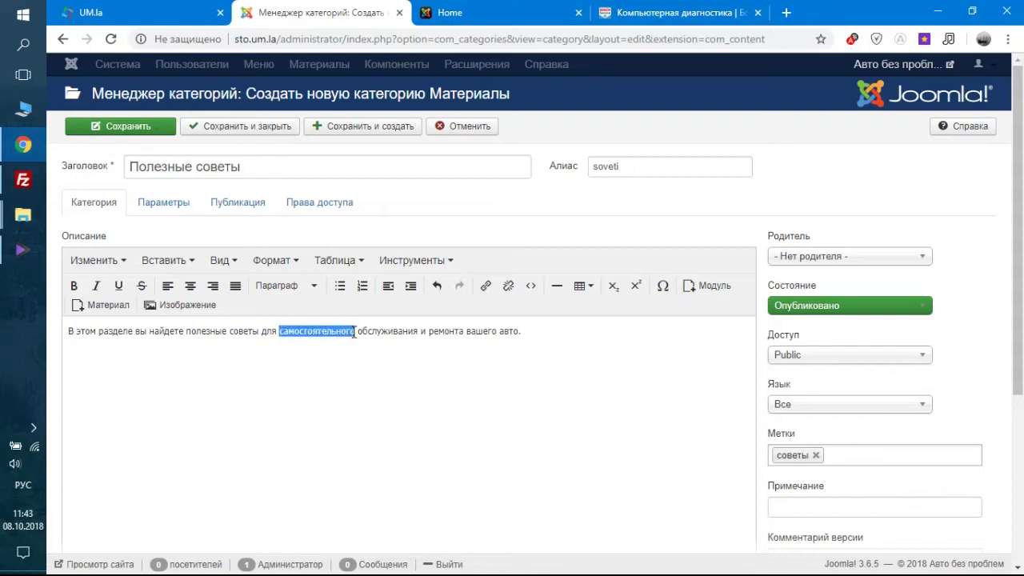
{"action": "left_click", "coordinate": [76, 285]}
{"action": "left_click", "coordinate": [96, 286]}
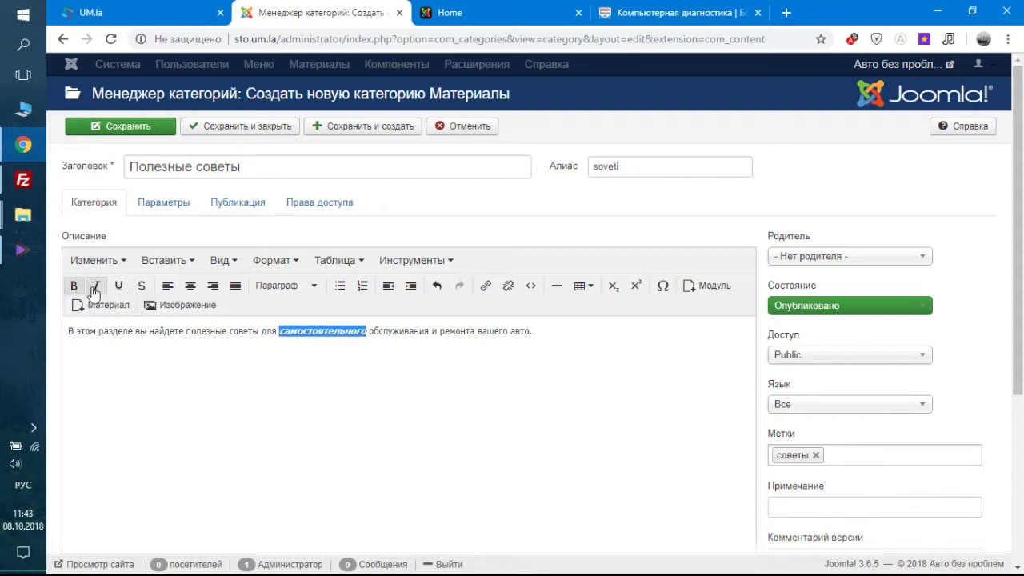
{"action": "left_click", "coordinate": [395, 345]}
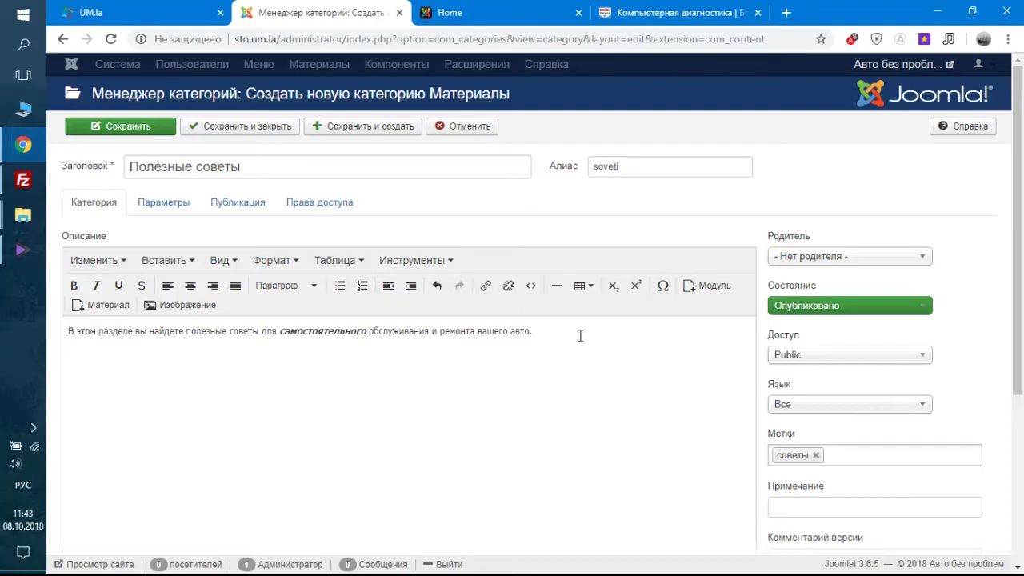
Add a second paragraph to the description: "Если с чем-то не справитесь, сразу звоните нам.".
{"action": "key", "text": "Return"}
{"action": "key", "text": "Return"}
{"action": "type", "text": "Если с чем-то не справитесь"}
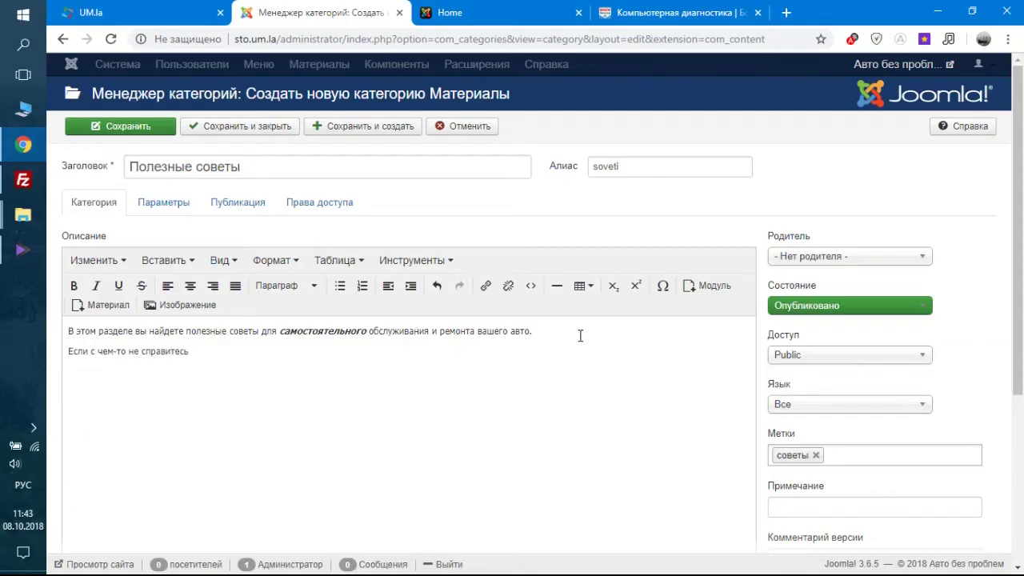
{"action": "type", "text": ", сразу звоните нам."}
{"action": "key", "text": "Left"}
{"action": "key", "text": "shift+Left"}
{"action": "key", "text": "shift+Left"}
{"action": "key", "text": "shift+Left"}
{"action": "key", "text": "shift+Left"}
{"action": "key", "text": "shift+Left"}
{"action": "key", "text": "shift+Left"}
{"action": "key", "text": "shift+Left"}
{"action": "key", "text": "shift+Left"}
{"action": "key", "text": "shift+Left"}
{"action": "key", "text": "shift+Left"}
{"action": "key", "text": "shift+Left"}
{"action": "left_click", "coordinate": [485, 286]}
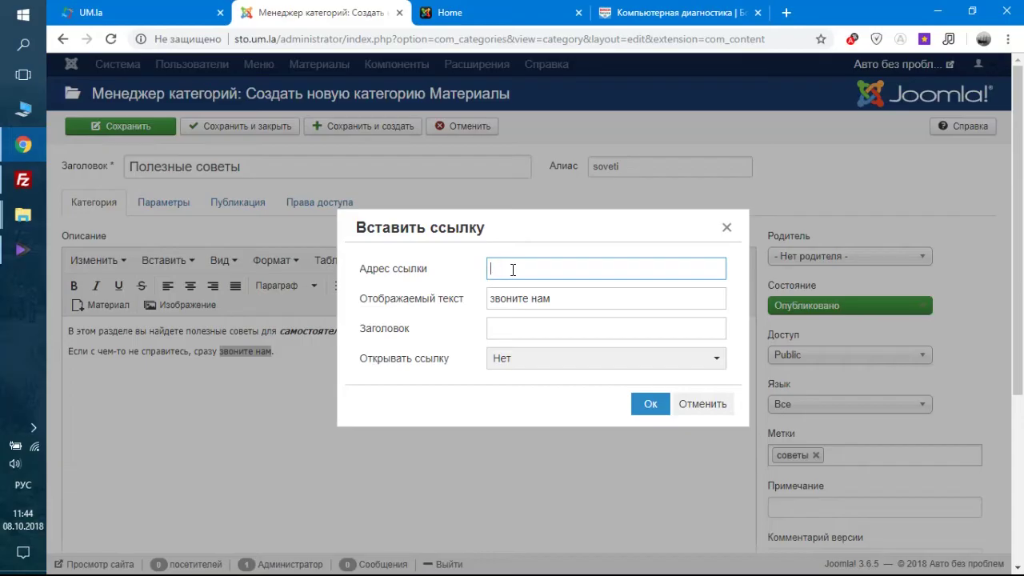
{"action": "type", "text": "р"}
{"action": "key", "text": "BackSpace"}
{"action": "key", "text": "alt+shift"}
{"action": "type", "text": "http://sto.um.la/kontakti"}
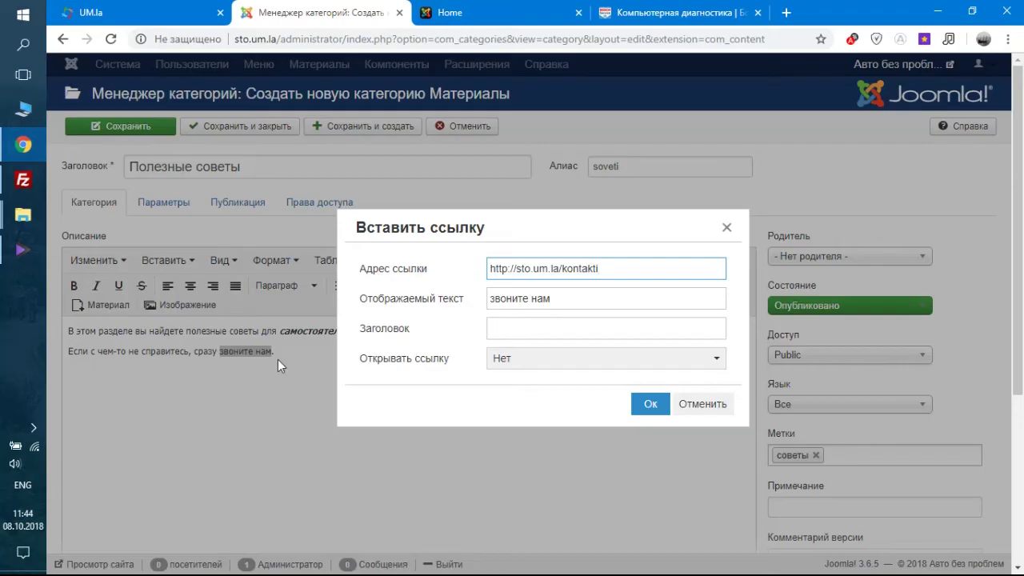
Title the link "Контакты СТО Авто без проблем", keep its opening option at "Нет" and insert it.
{"action": "left_click", "coordinate": [528, 328]}
{"action": "key", "text": "alt+shift"}
{"action": "type", "text": "Контаі"}
{"action": "key", "text": "BackSpace"}
{"action": "type", "text": "к"}
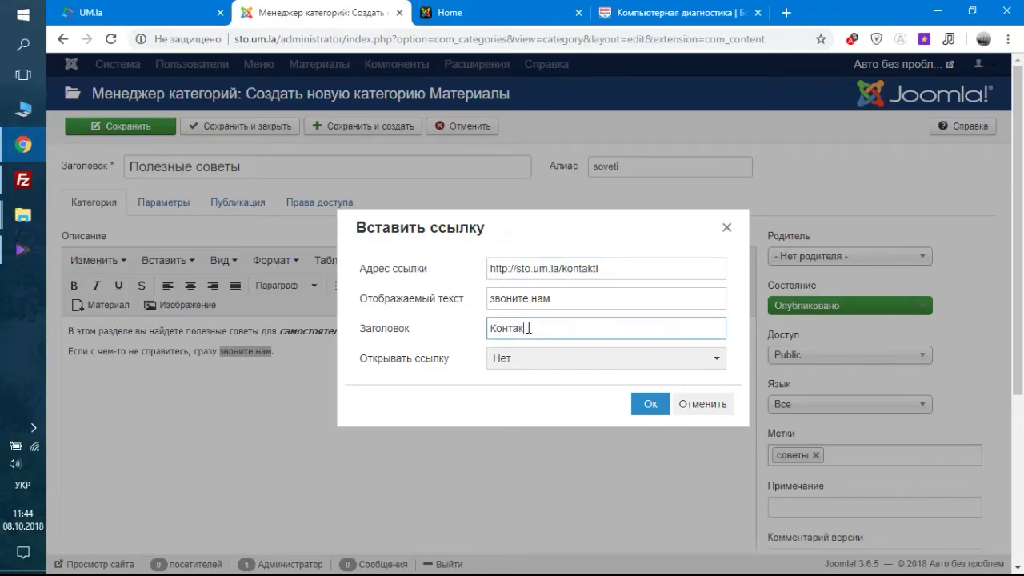
{"action": "key", "text": "alt+shift"}
{"action": "type", "text": "ты СТО Авто без проблем"}
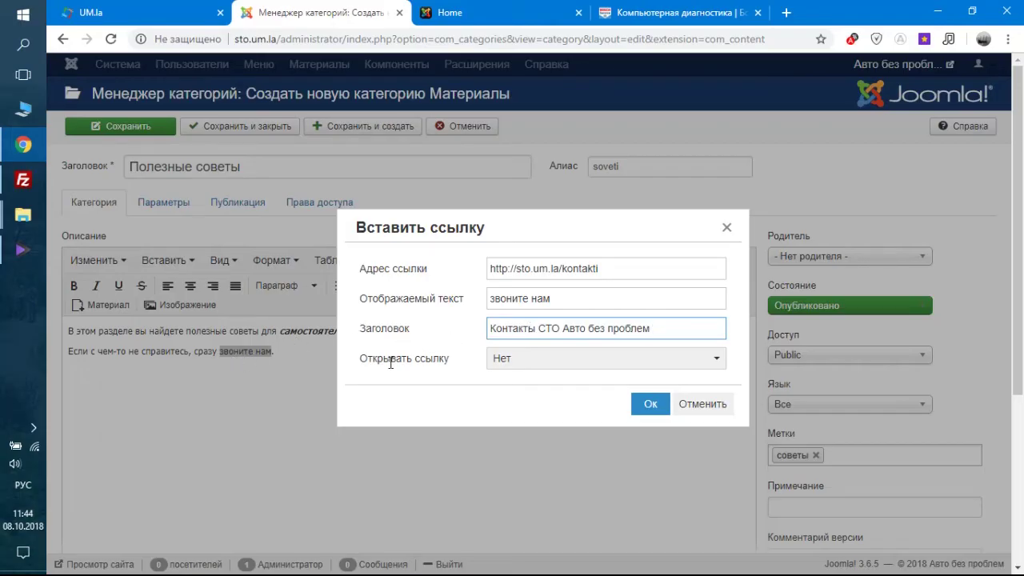
{"action": "left_click", "coordinate": [512, 362]}
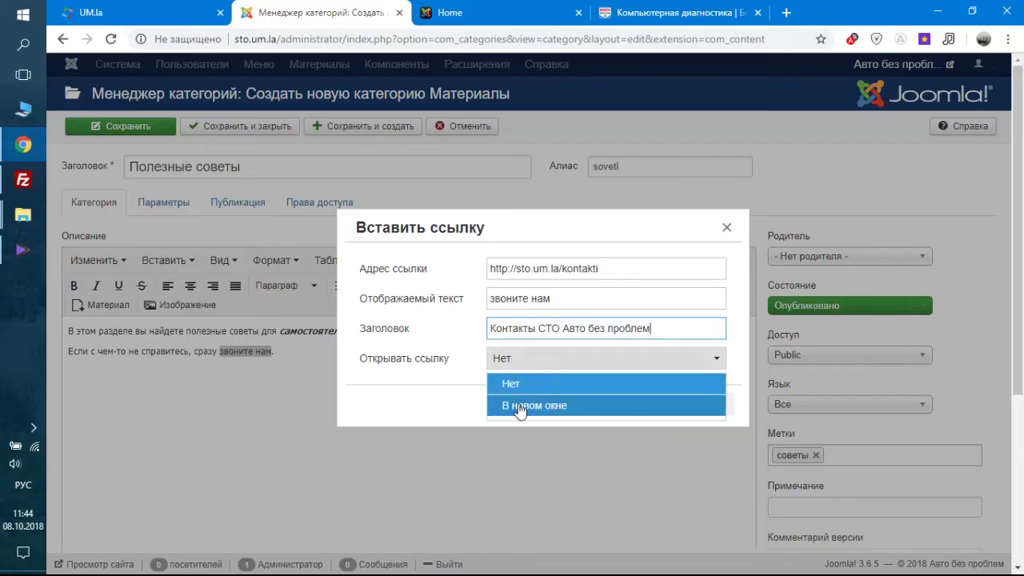
{"action": "left_click", "coordinate": [512, 384]}
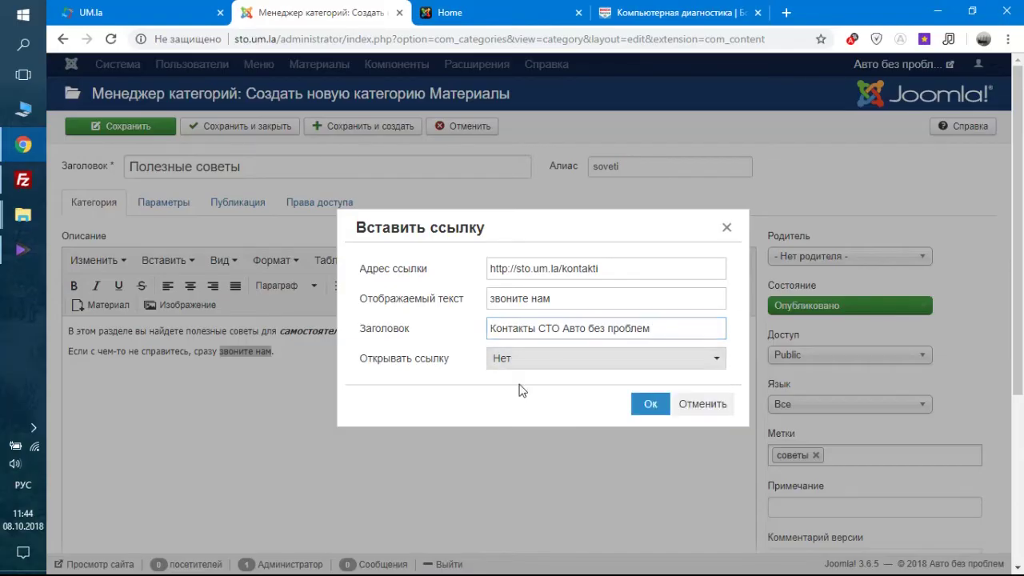
{"action": "left_click", "coordinate": [651, 405]}
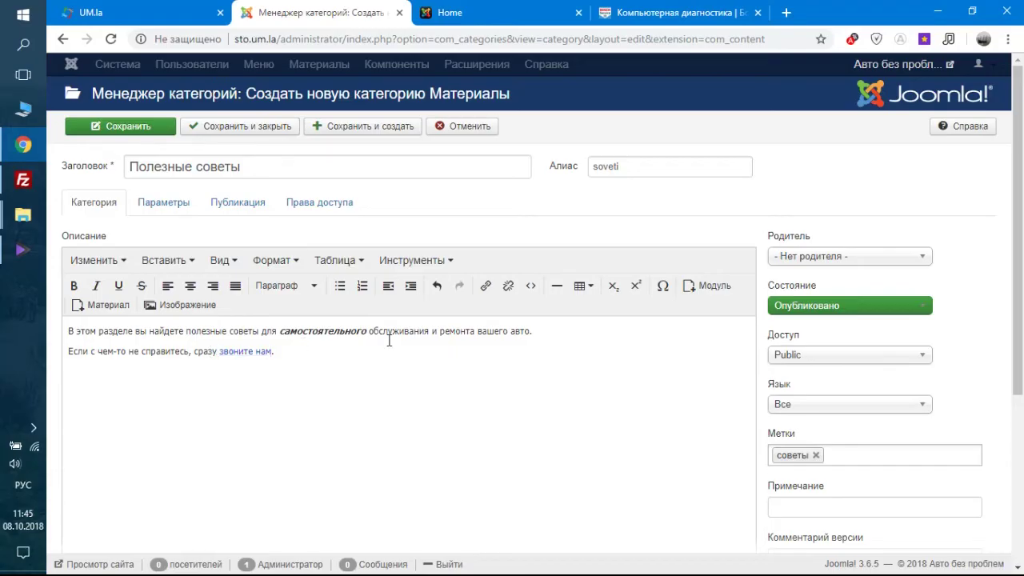
Check the inserted link's title and switch the description from the visual editor to HTML code.
{"action": "left_click", "coordinate": [302, 346]}
{"action": "mouse_move", "coordinate": [230, 354]}
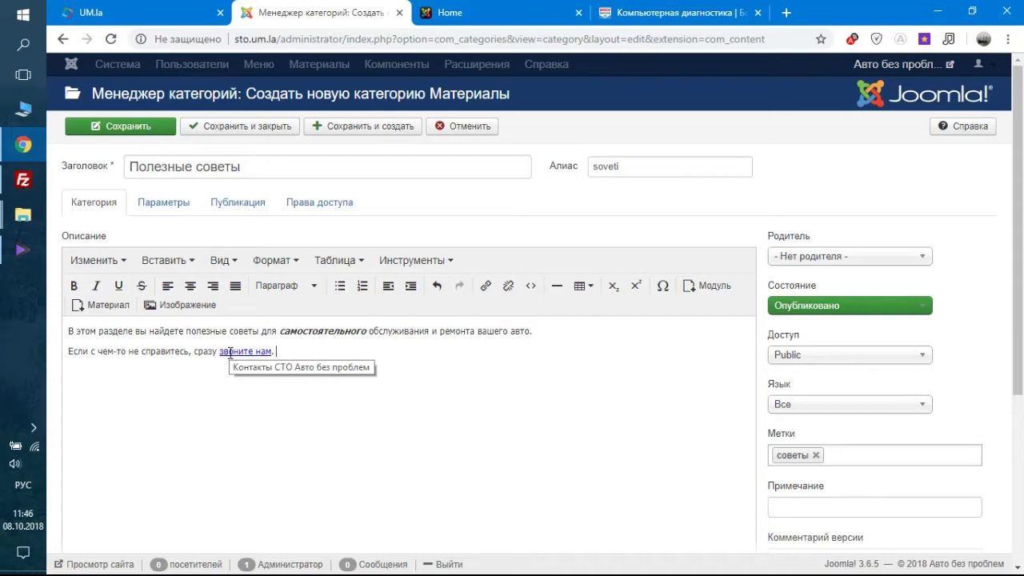
{"action": "left_click", "coordinate": [244, 352]}
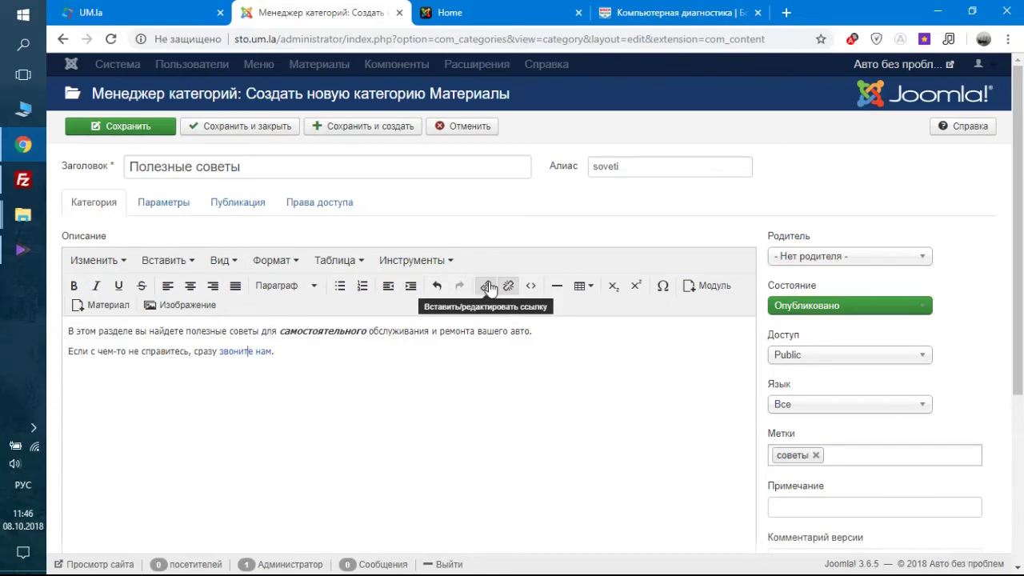
{"action": "scroll", "coordinate": [489, 286], "scroll_direction": "down", "scroll_amount": 2}
{"action": "scroll", "coordinate": [783, 403], "scroll_direction": "down", "scroll_amount": 2}
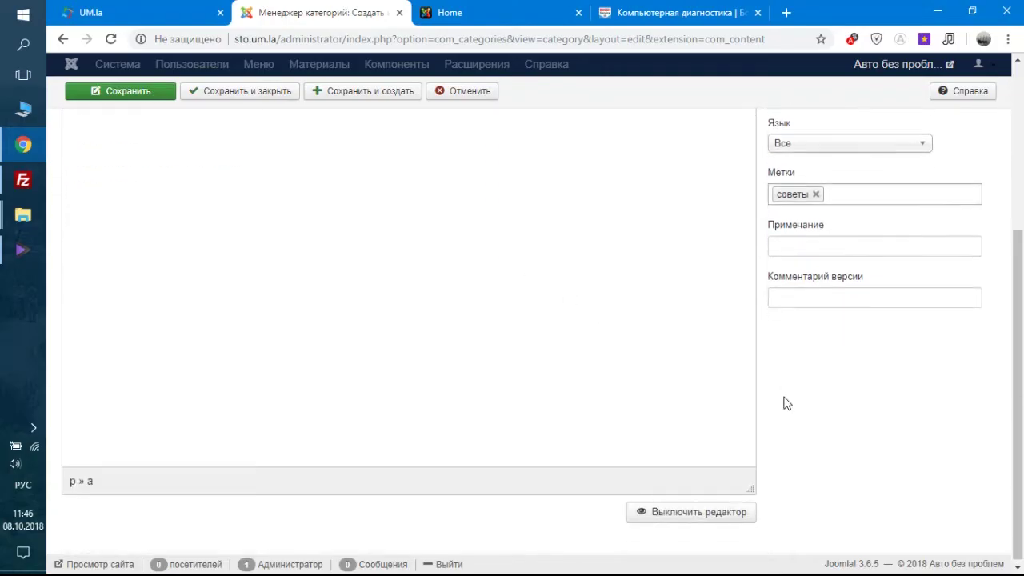
{"action": "left_click", "coordinate": [670, 512]}
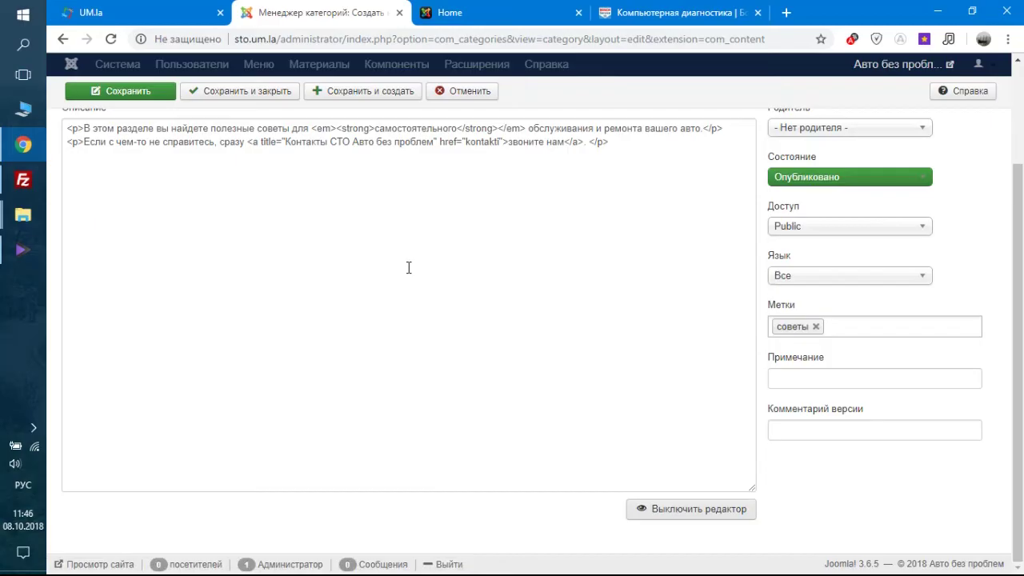
Add the attribute rel="nofollow" to the contacts link's opening tag in the description's HTML.
{"action": "scroll", "coordinate": [409, 267], "scroll_direction": "up", "scroll_amount": 1}
{"action": "scroll", "coordinate": [408, 267], "scroll_direction": "up", "scroll_amount": 1}
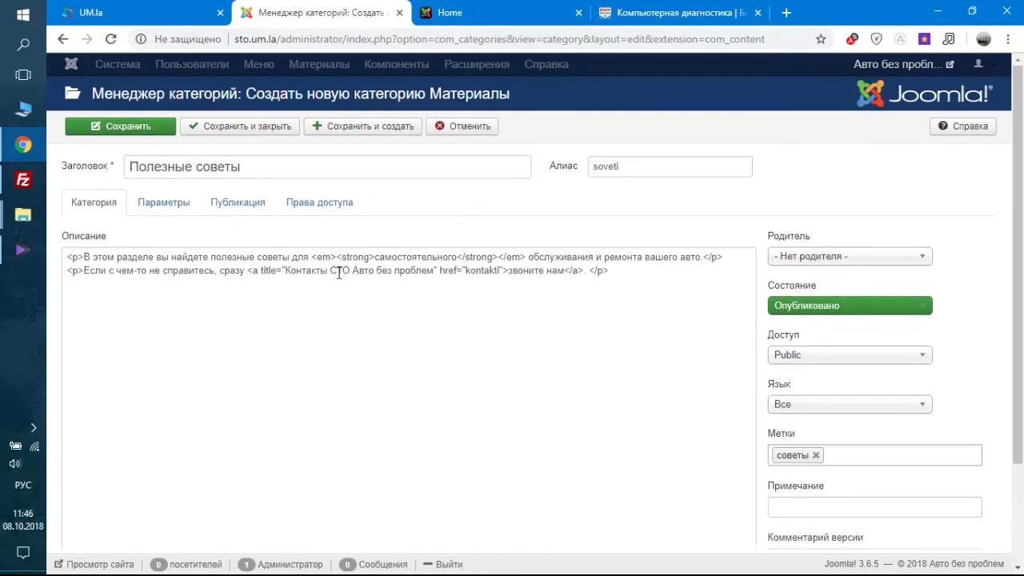
{"action": "double_click", "coordinate": [253, 272]}
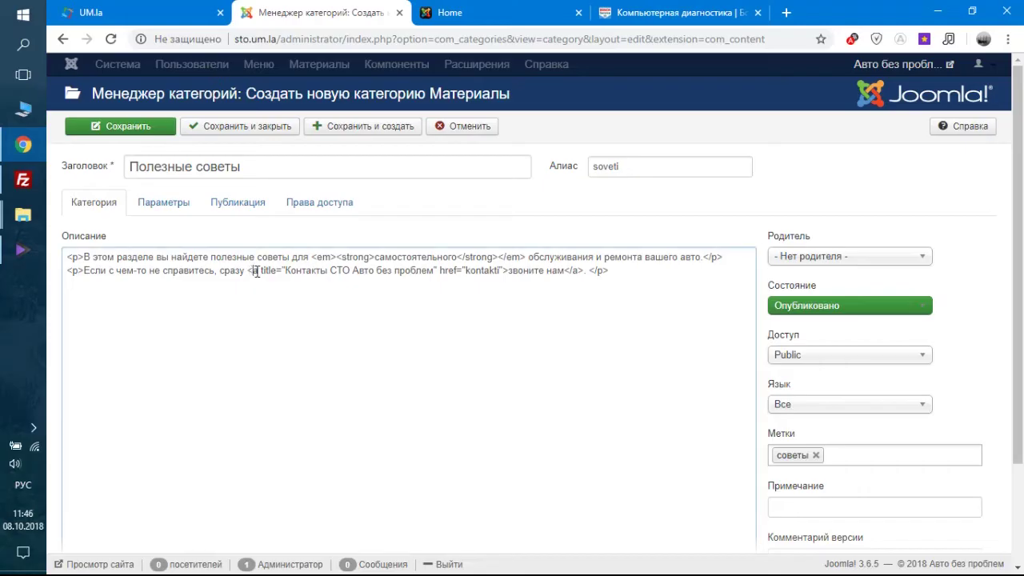
{"action": "left_click_drag", "start_coordinate": [248, 271], "coordinate": [257, 271]}
{"action": "left_click", "coordinate": [259, 272]}
{"action": "type", "text": "ку"}
{"action": "key", "text": "BackSpace"}
{"action": "key", "text": "BackSpace"}
{"action": "key", "text": "alt+shift"}
{"action": "type", "text": "rel="}
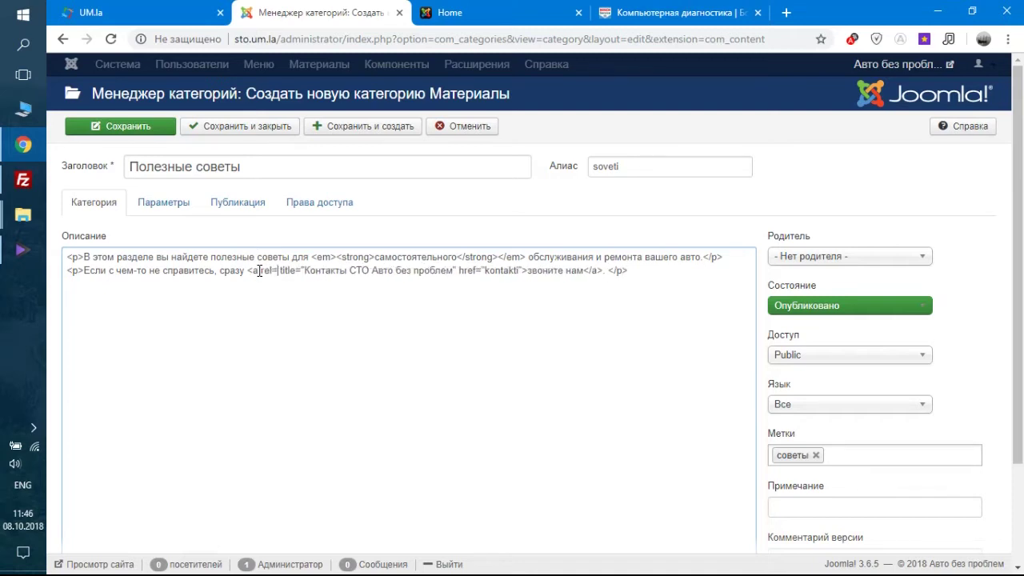
{"action": "type", "text": "\"\""}
{"action": "type", "text": "nofollow"}
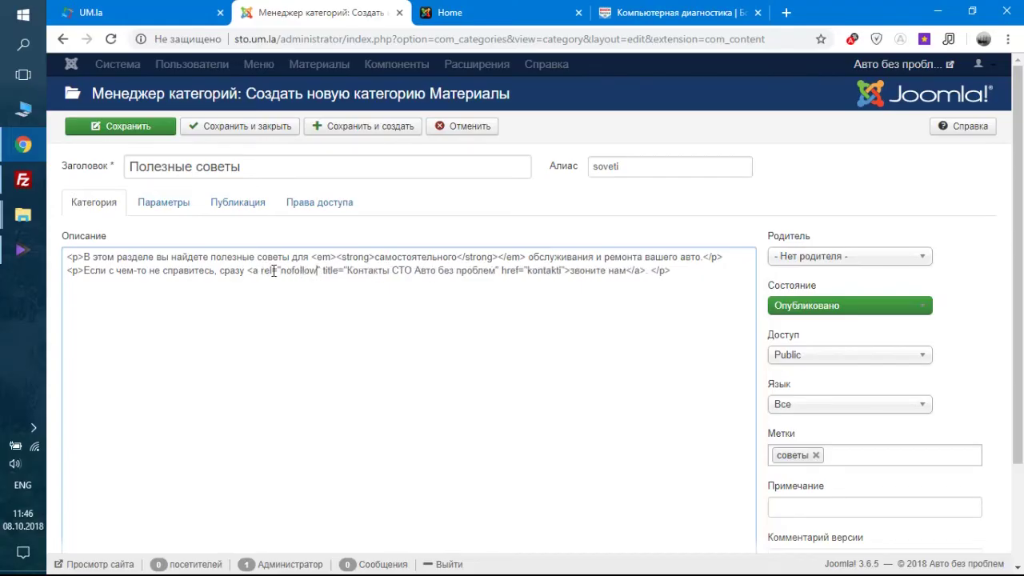
Check the rel="nofollow" attribute in the description's HTML and switch the description back to the visual editor.
{"action": "left_click_drag", "start_coordinate": [321, 271], "coordinate": [262, 271]}
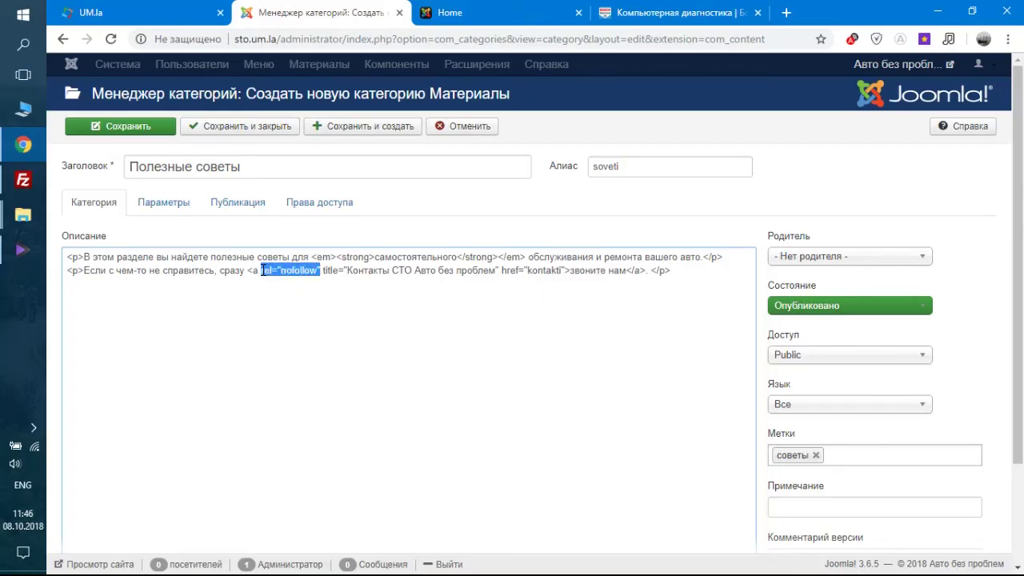
{"action": "left_click", "coordinate": [563, 203]}
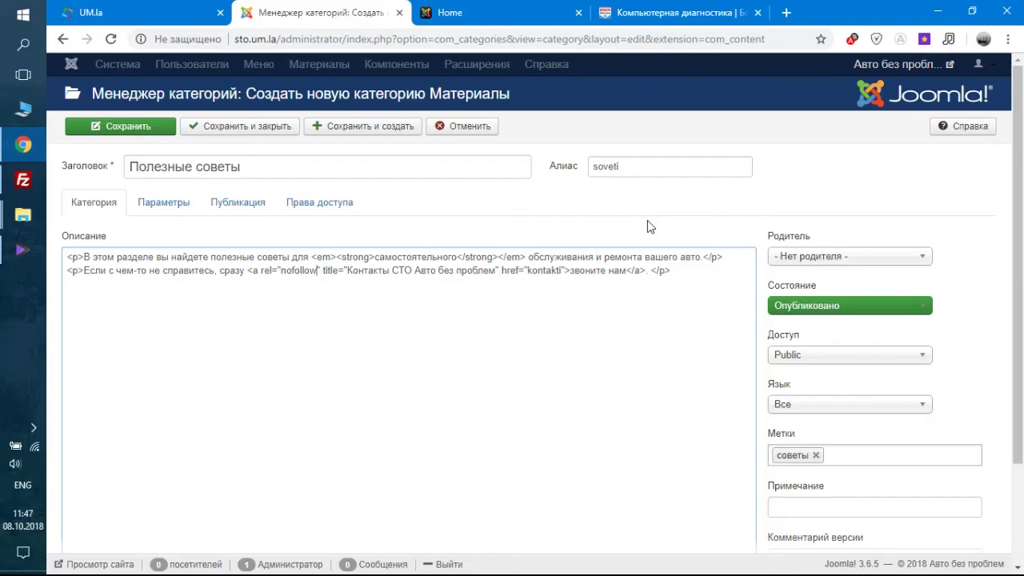
{"action": "scroll", "coordinate": [647, 226], "scroll_direction": "down", "scroll_amount": 2}
{"action": "left_click", "coordinate": [698, 517]}
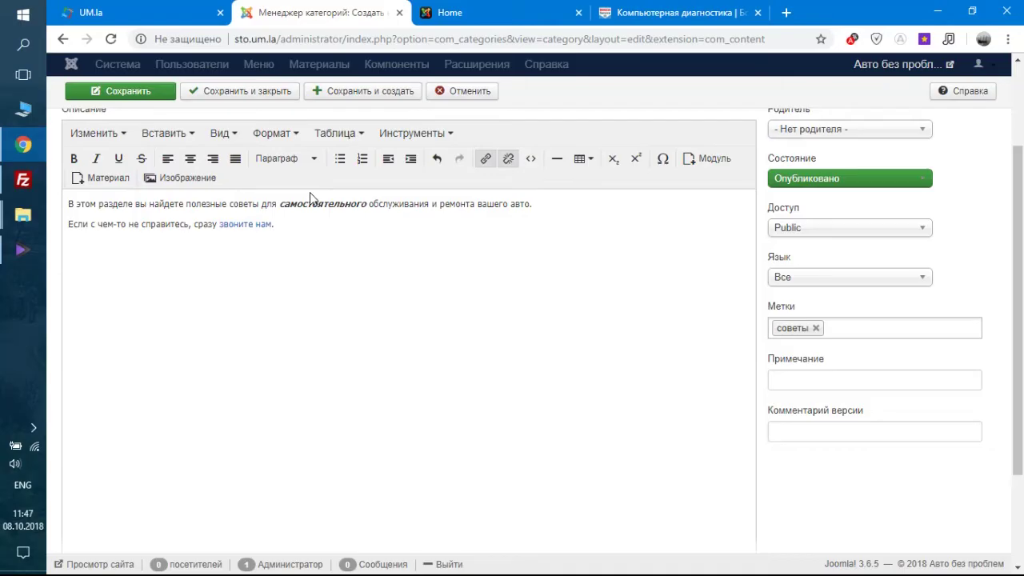
{"action": "scroll", "coordinate": [311, 198], "scroll_direction": "up", "scroll_amount": 2}
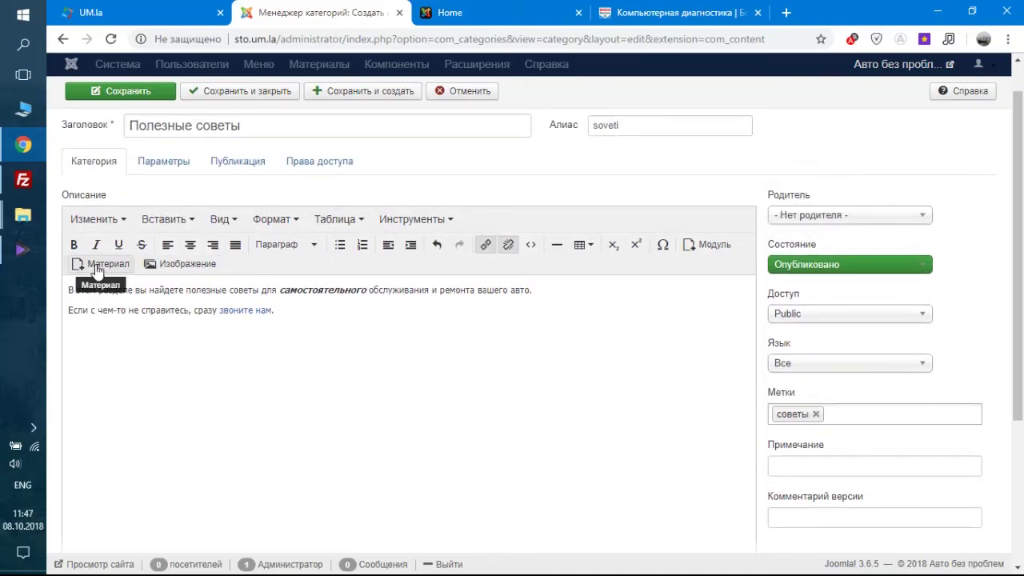
Look at the editor's dialogs for inserting a material and a module, and close both without inserting anything.
{"action": "left_click", "coordinate": [304, 311]}
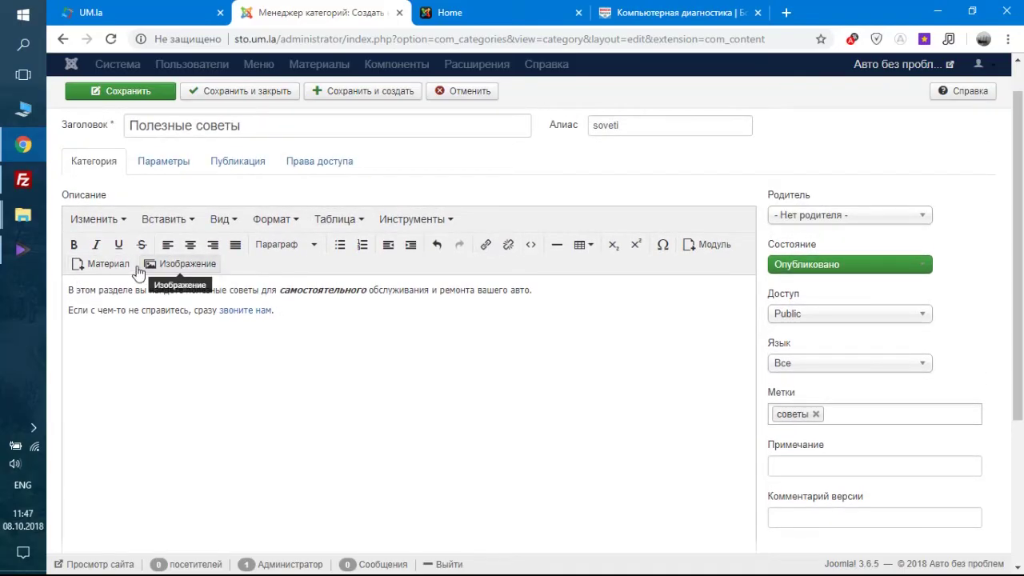
{"action": "left_click", "coordinate": [101, 264]}
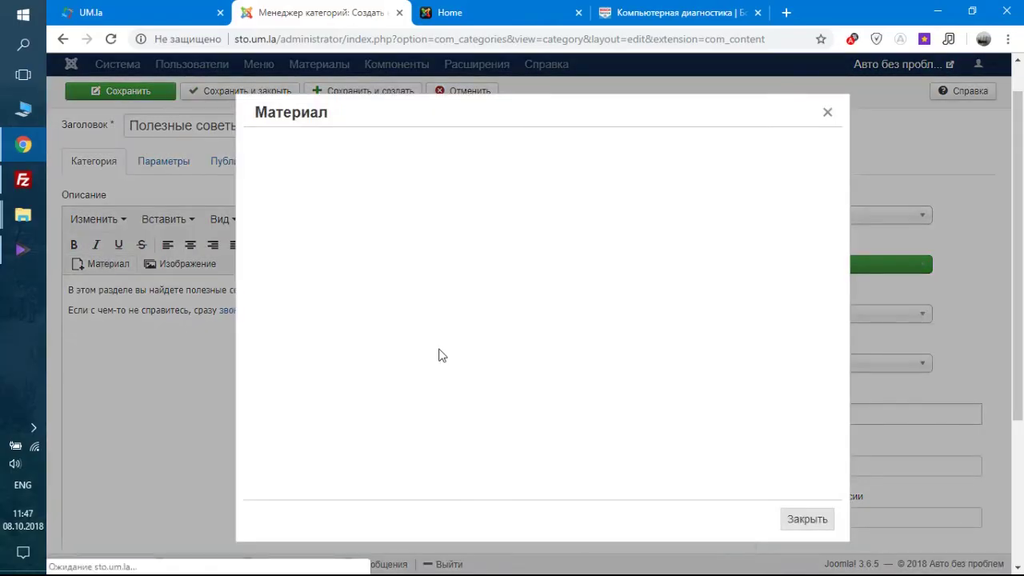
{"action": "left_click", "coordinate": [824, 114]}
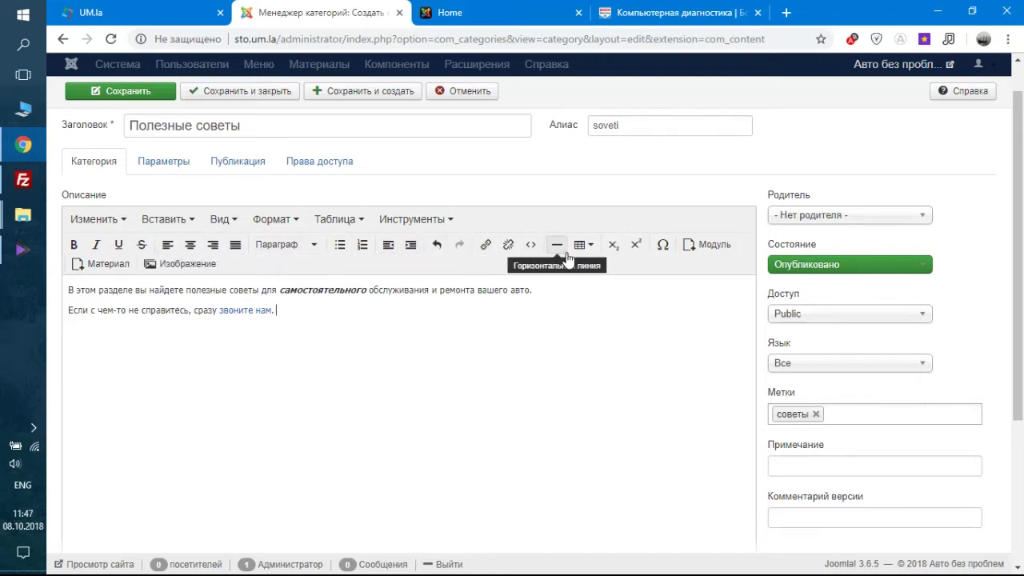
{"action": "left_click", "coordinate": [712, 246]}
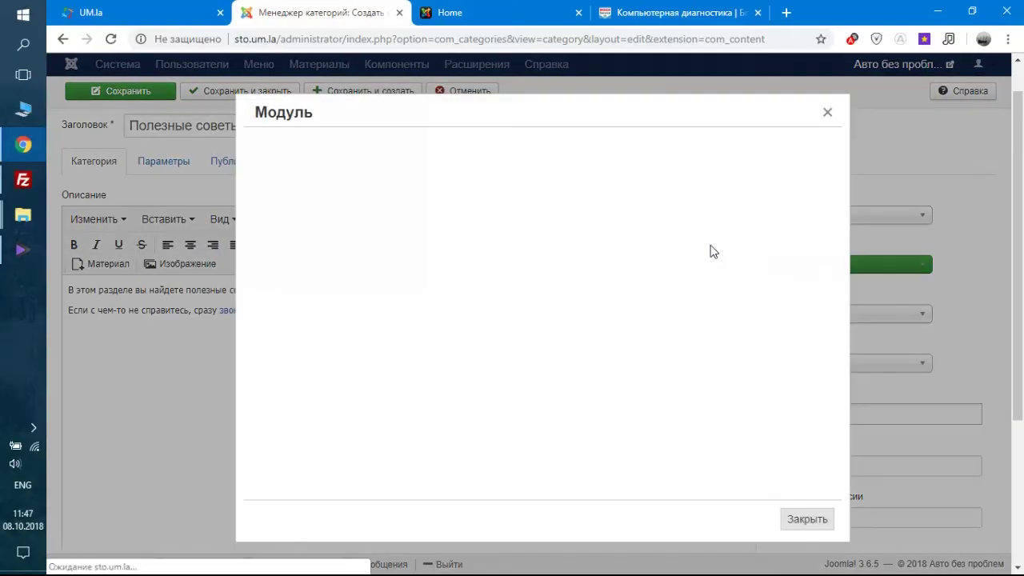
{"action": "left_click", "coordinate": [827, 112]}
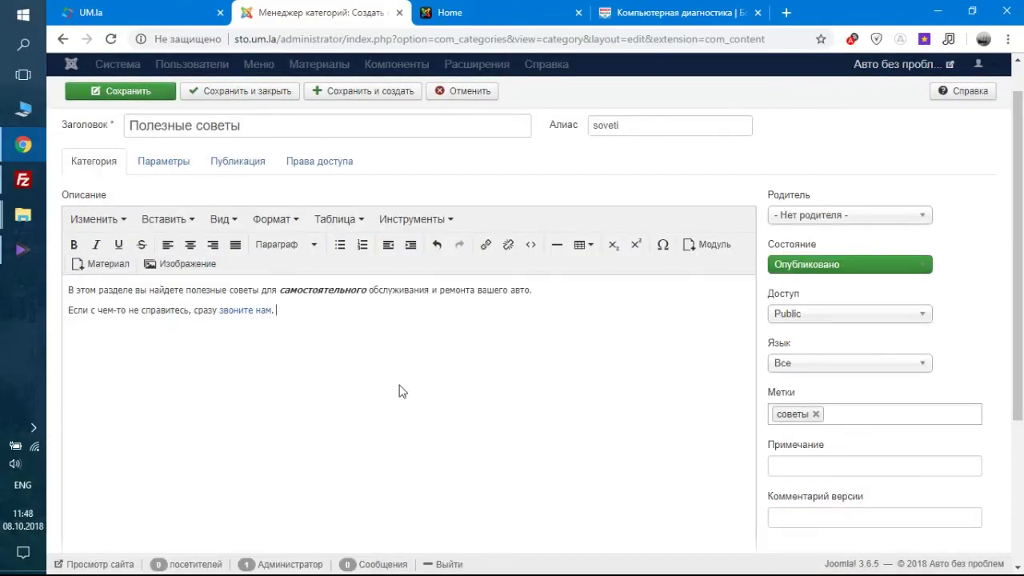
Save the new category "Полезные советы" and close it.
{"action": "scroll", "coordinate": [404, 400], "scroll_direction": "down", "scroll_amount": 3}
{"action": "scroll", "coordinate": [407, 432], "scroll_direction": "up", "scroll_amount": 3}
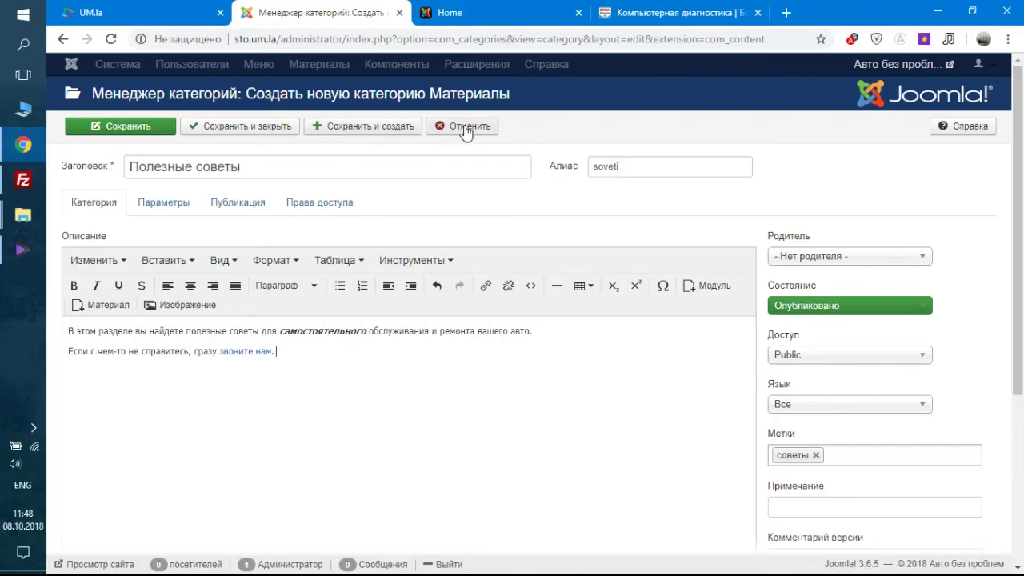
{"action": "left_click", "coordinate": [239, 129]}
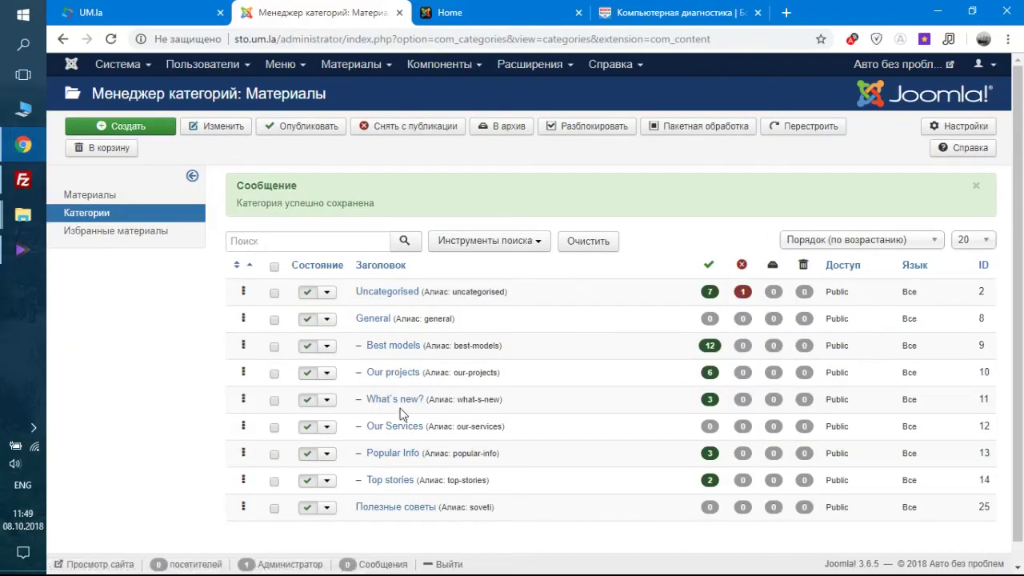
Open the category "What`s new?" for editing and retitle it "Новости нашего СТО".
{"action": "left_click", "coordinate": [388, 402]}
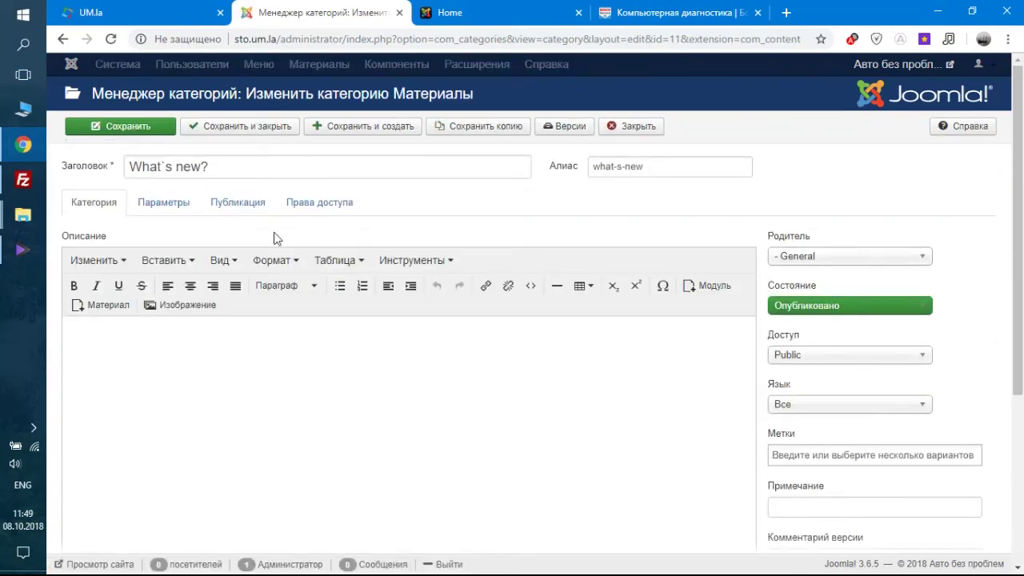
{"action": "double_click", "coordinate": [228, 166]}
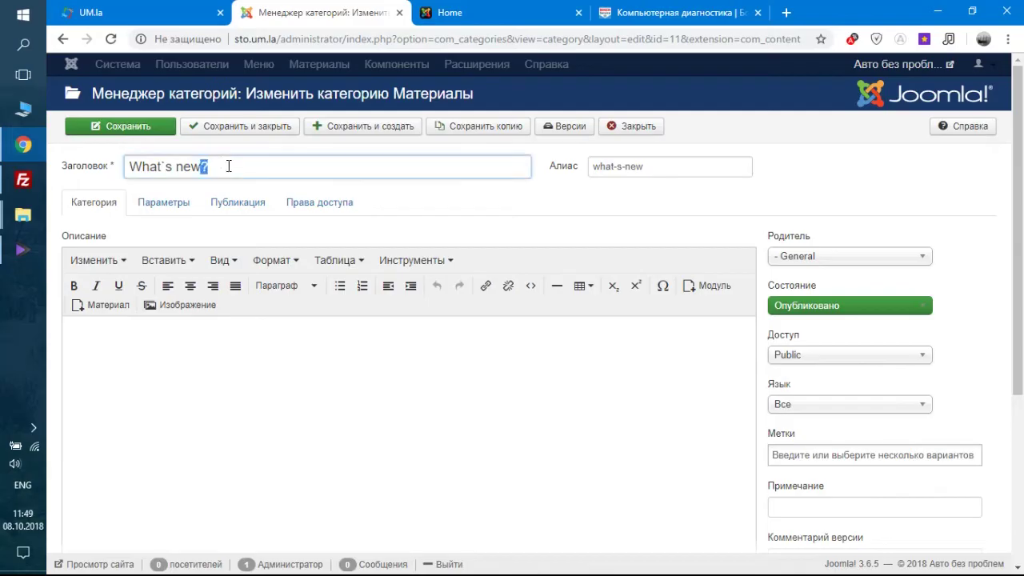
{"action": "key", "text": "BackSpace"}
{"action": "key", "text": "BackSpace"}
{"action": "key", "text": "BackSpace"}
{"action": "key", "text": "BackSpace"}
{"action": "key", "text": "BackSpace"}
{"action": "key", "text": "BackSpace"}
{"action": "key", "text": "BackSpace"}
{"action": "key", "text": "BackSpace"}
{"action": "key", "text": "BackSpace"}
{"action": "key", "text": "BackSpace"}
{"action": "key", "text": "BackSpace"}
{"action": "type", "text": "Y"}
{"action": "key", "text": "BackSpace"}
{"action": "key", "text": "alt+shift"}
{"action": "type", "text": "Новости н"}
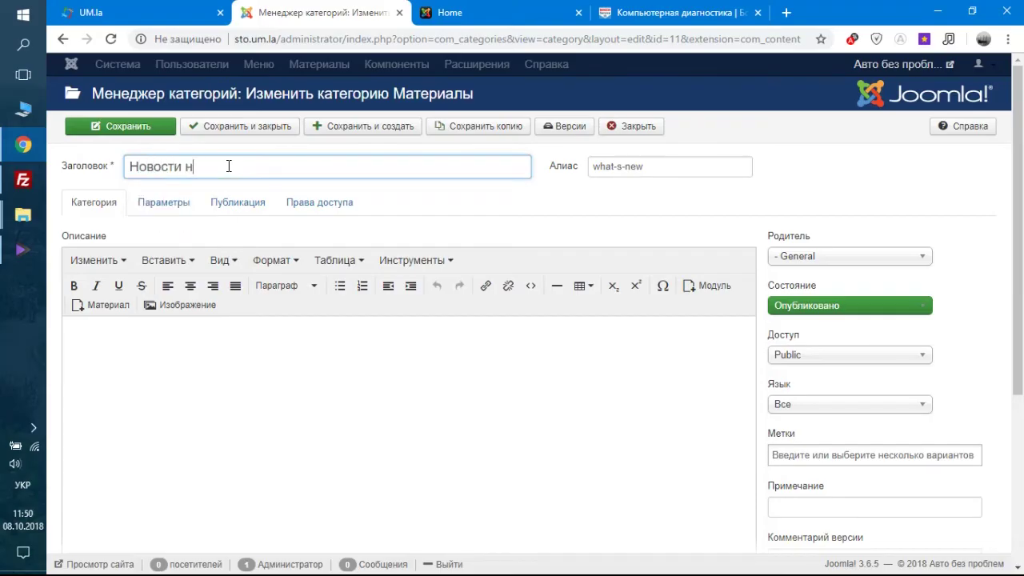
{"action": "type", "text": "ашего СТО"}
Set the alias of the category "Новости нашего СТО" to "novosti".
{"action": "triple_click", "coordinate": [663, 165]}
{"action": "key", "text": "alt+shift"}
{"action": "type", "text": "т"}
{"action": "key", "text": "BackSpace"}
{"action": "key", "text": "alt+shift"}
{"action": "type", "text": "novosti"}
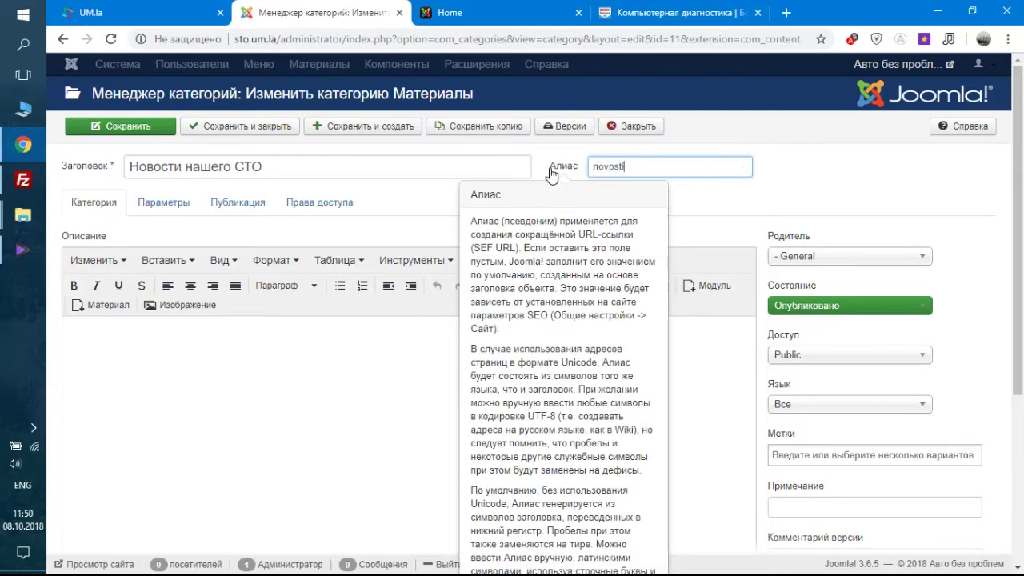
{"action": "left_click", "coordinate": [539, 160]}
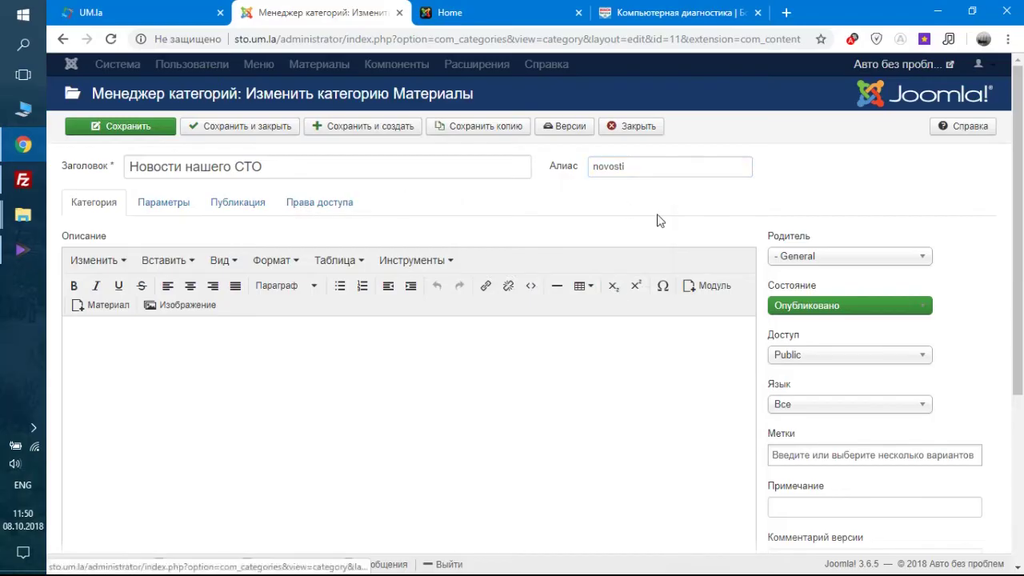
Set the news category's parent to "- Нет родителя -", then save and close the category.
{"action": "left_click", "coordinate": [841, 259]}
{"action": "left_click", "coordinate": [833, 272]}
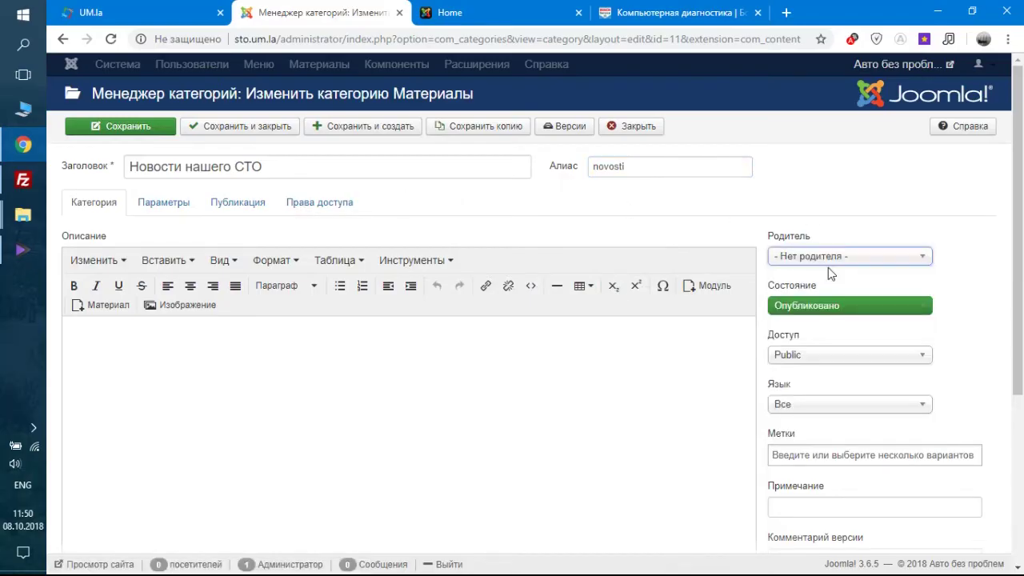
{"action": "left_click", "coordinate": [170, 210]}
{"action": "left_click", "coordinate": [225, 211]}
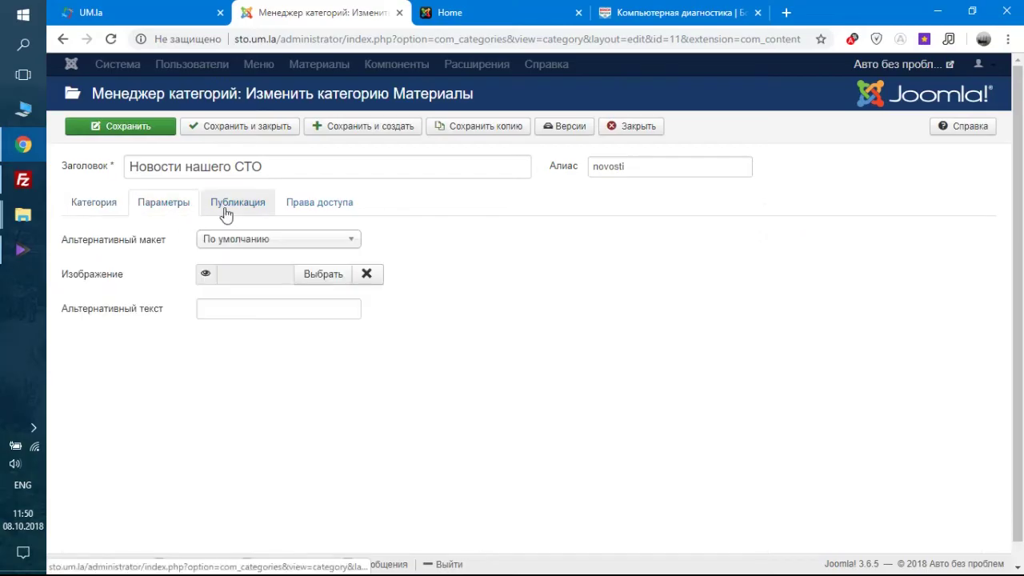
{"action": "left_click", "coordinate": [311, 204]}
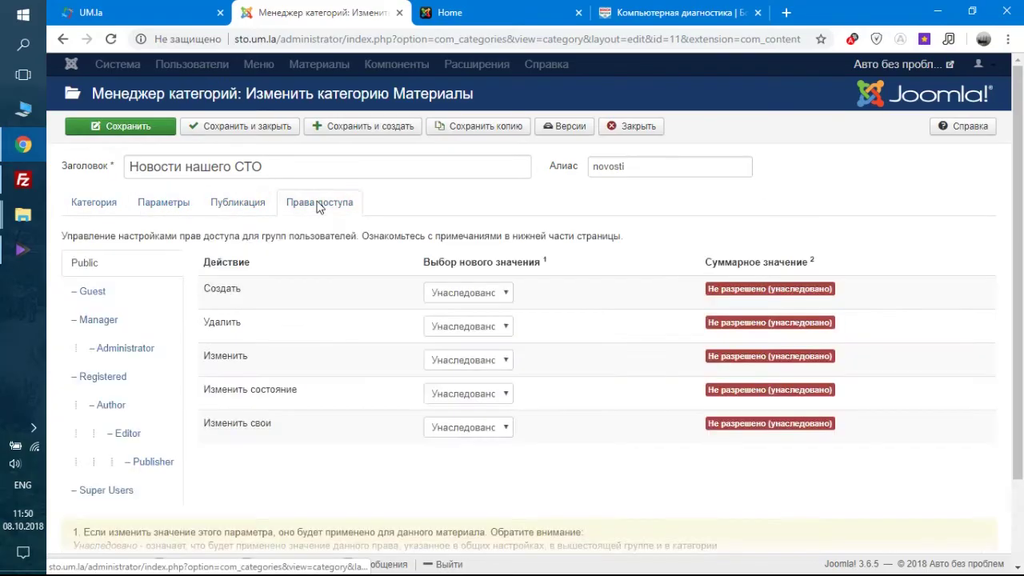
{"action": "left_click", "coordinate": [222, 130]}
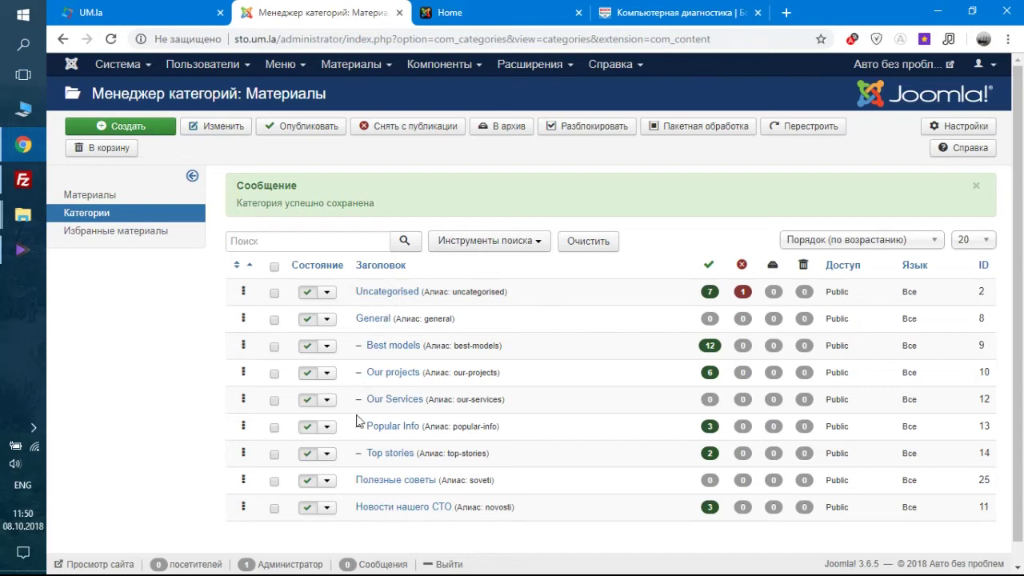
Open the list of materials and look at the available search filters and the materials' categories.
{"action": "left_click", "coordinate": [92, 201]}
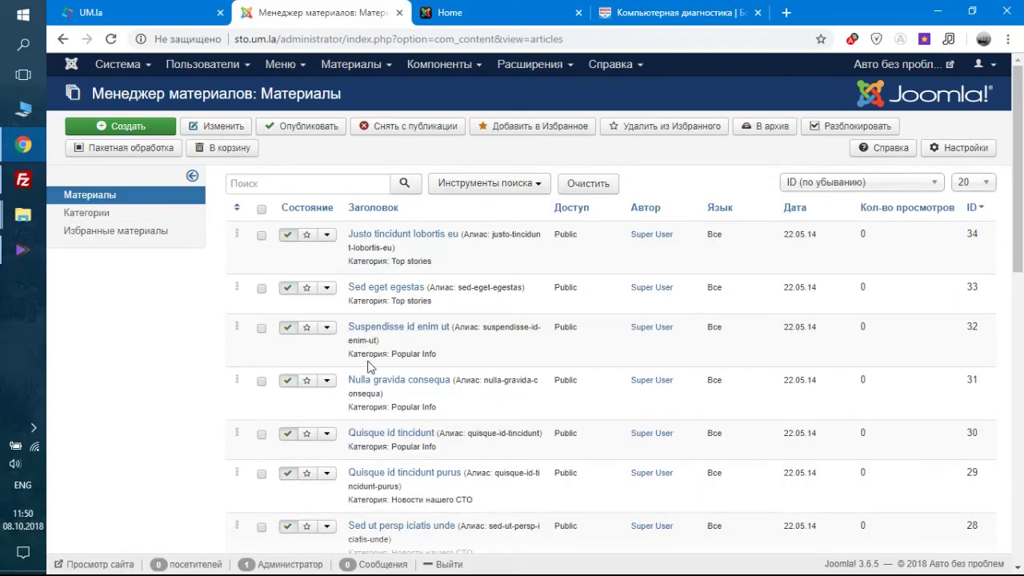
{"action": "left_click_drag", "start_coordinate": [390, 262], "coordinate": [453, 265]}
{"action": "left_click", "coordinate": [452, 266]}
{"action": "left_click", "coordinate": [490, 184]}
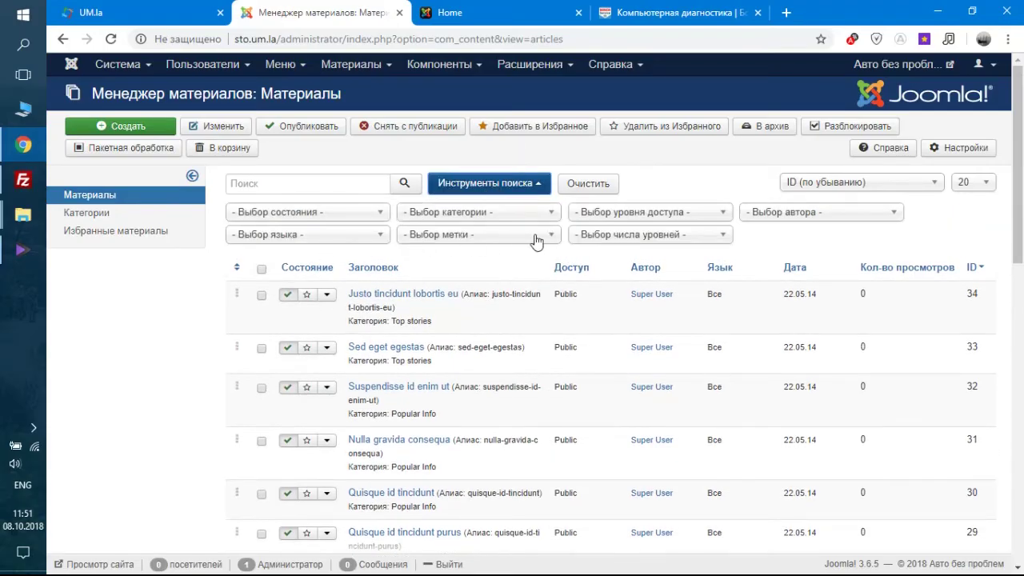
{"action": "left_click", "coordinate": [512, 183]}
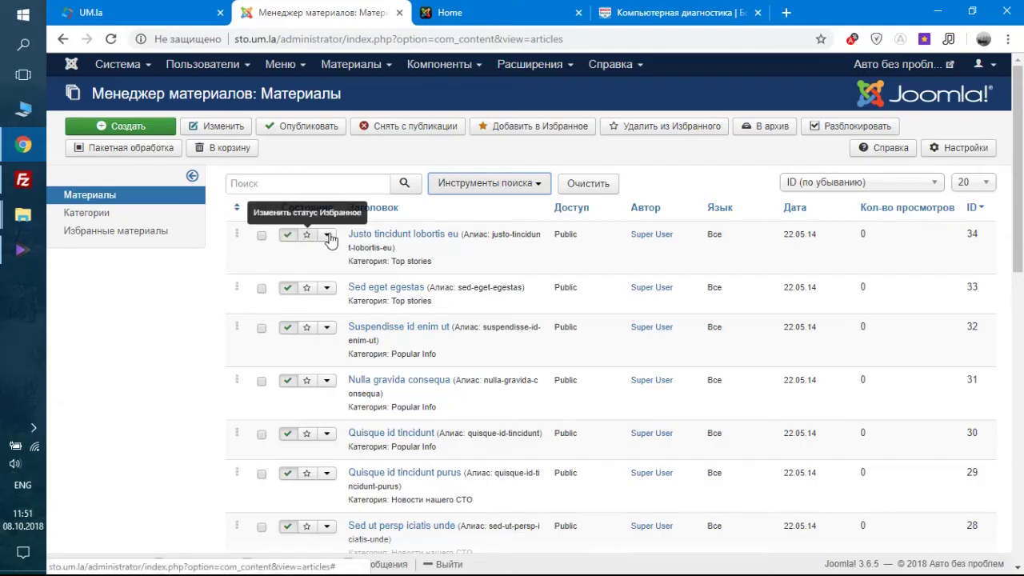
View the list of featured materials and return to the full list of materials.
{"action": "left_click", "coordinate": [117, 234]}
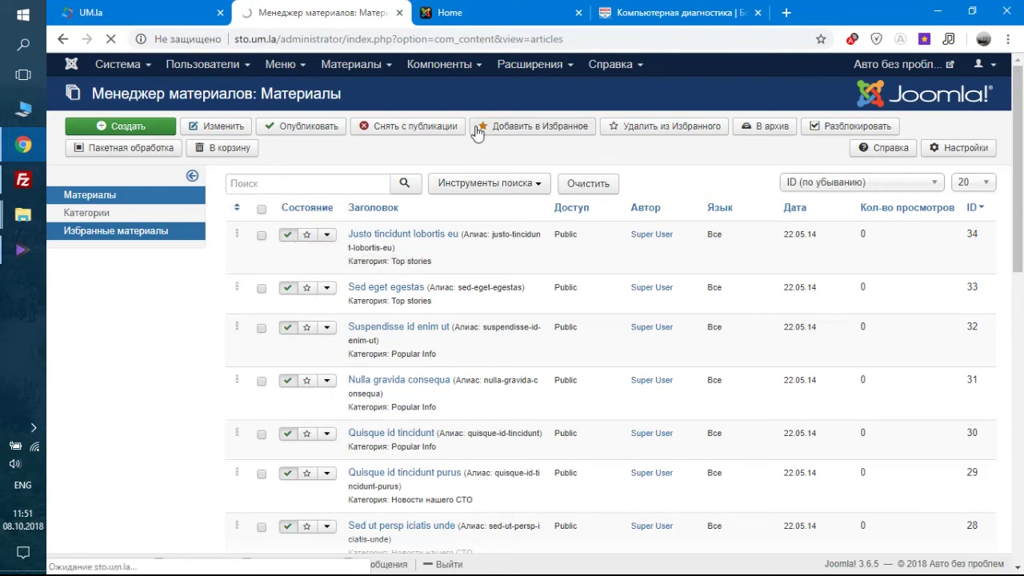
{"action": "left_click", "coordinate": [327, 234]}
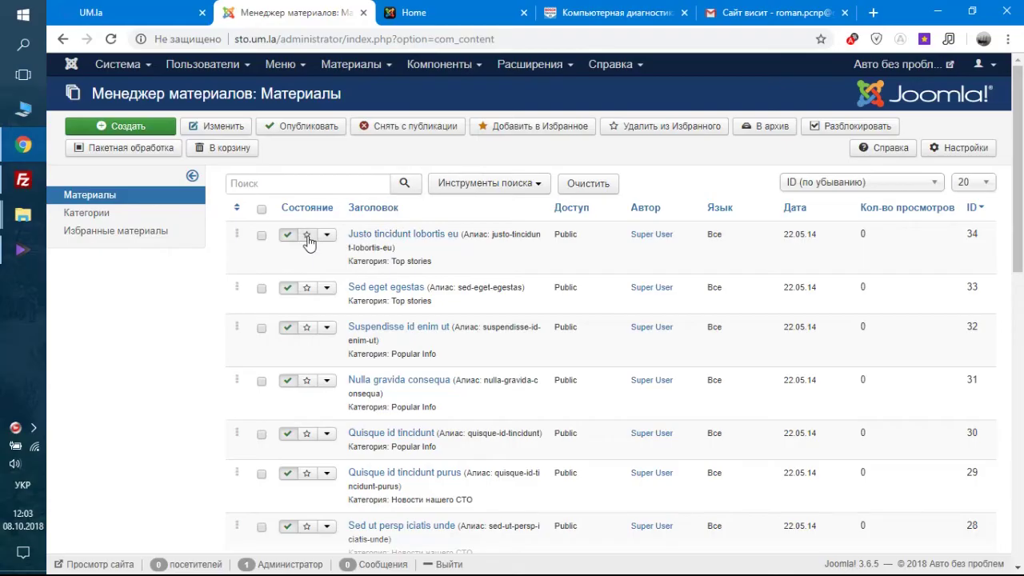
{"action": "left_click", "coordinate": [112, 239]}
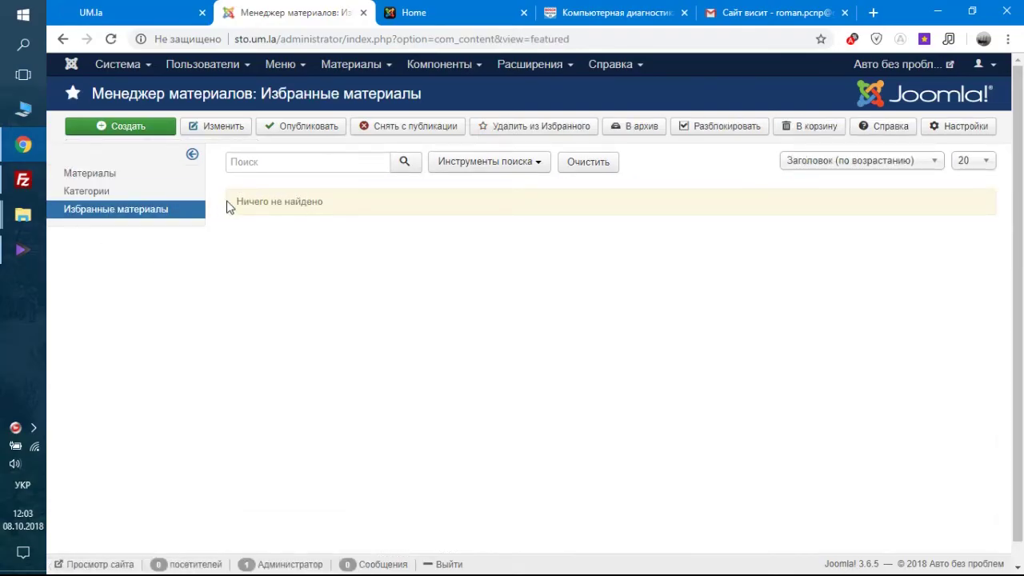
{"action": "left_click", "coordinate": [84, 176]}
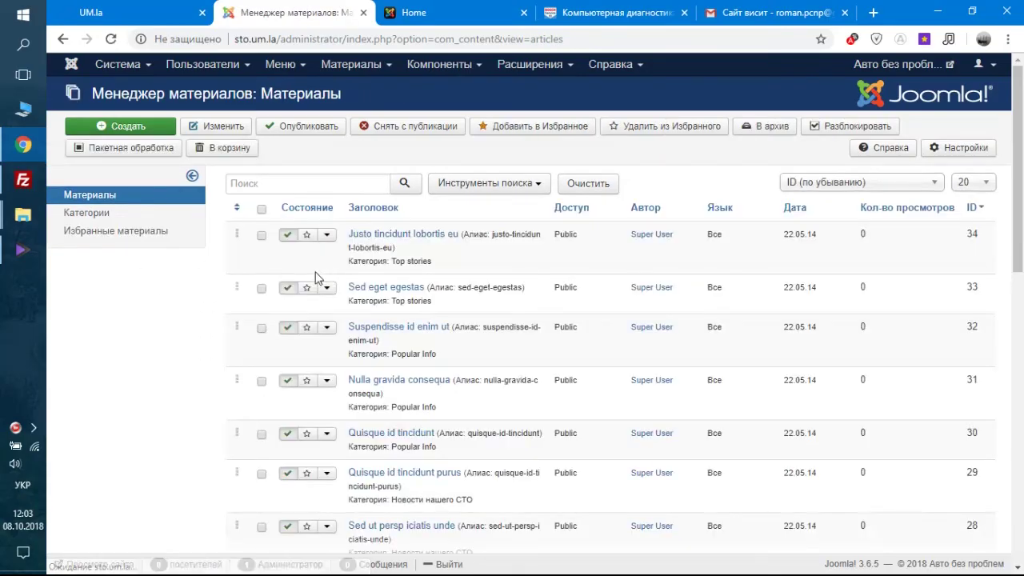
Toggle the featured mark of "Justo tincidunt lobortis eu" on and off, and try selecting and deselecting materials in the list.
{"action": "left_click", "coordinate": [312, 240]}
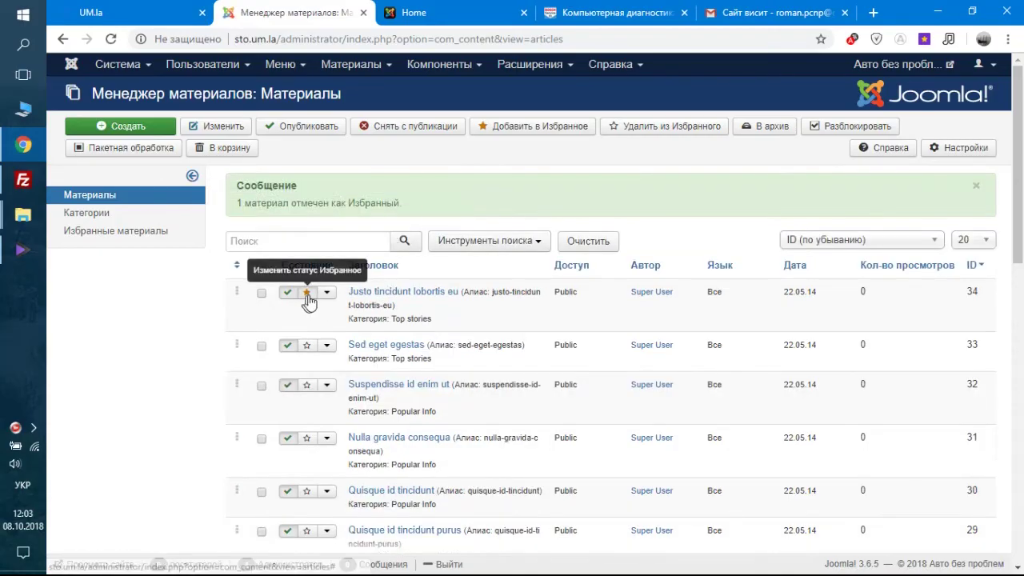
{"action": "left_click", "coordinate": [312, 297]}
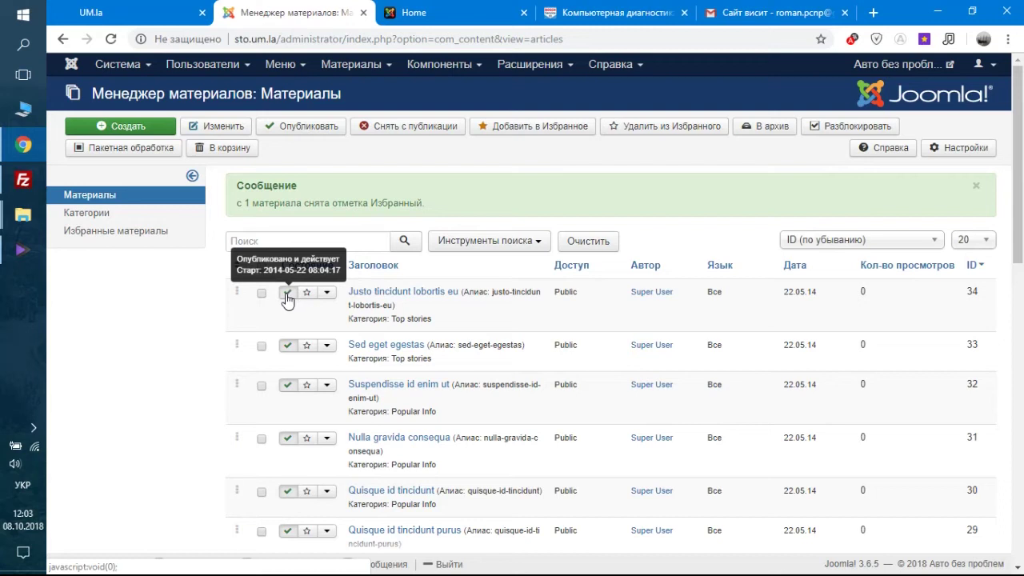
{"action": "left_click", "coordinate": [261, 268]}
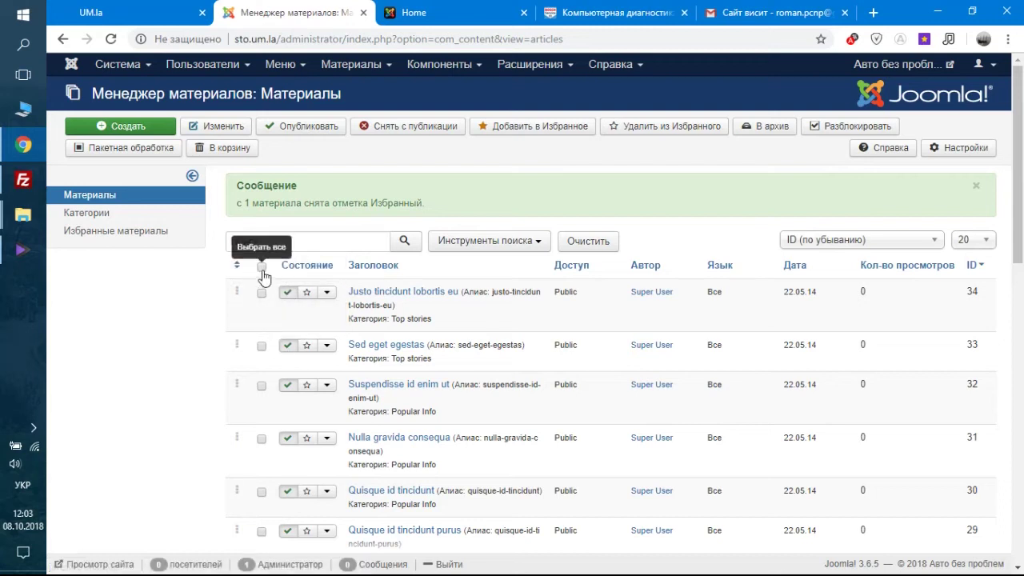
{"action": "left_click", "coordinate": [262, 268]}
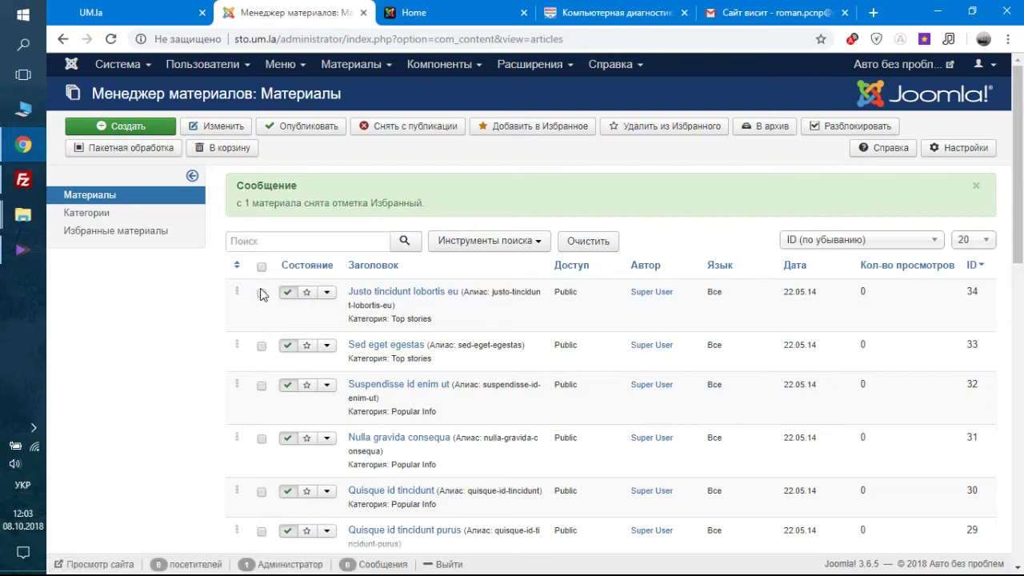
{"action": "left_click", "coordinate": [262, 347]}
{"action": "left_click", "coordinate": [262, 295]}
{"action": "left_click", "coordinate": [262, 295]}
{"action": "left_click", "coordinate": [262, 347]}
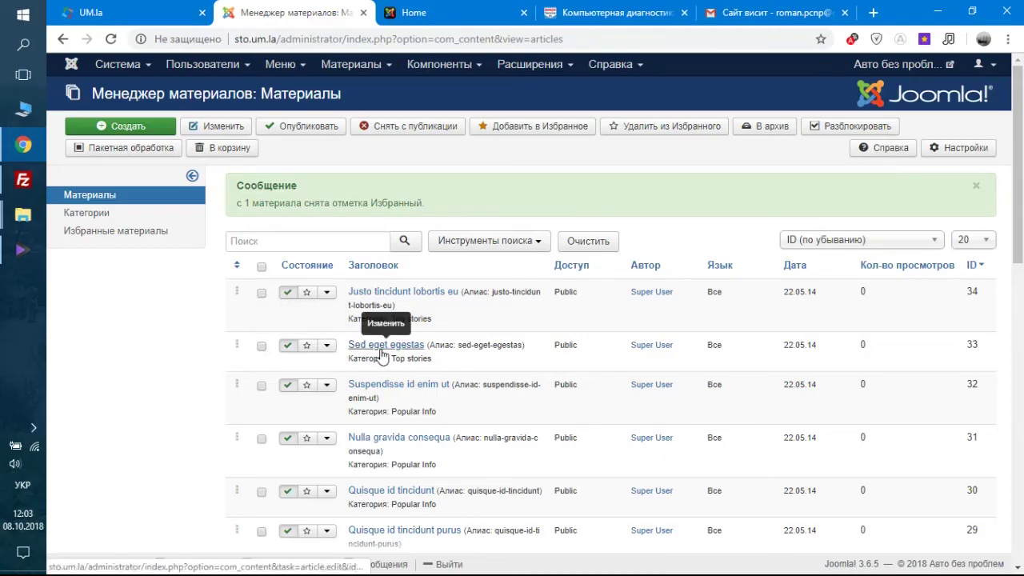
Open the material "Quisque id tincidunt purus" from the category "Новости нашего СТО" for editing.
{"action": "scroll", "coordinate": [381, 356], "scroll_direction": "down", "scroll_amount": 3}
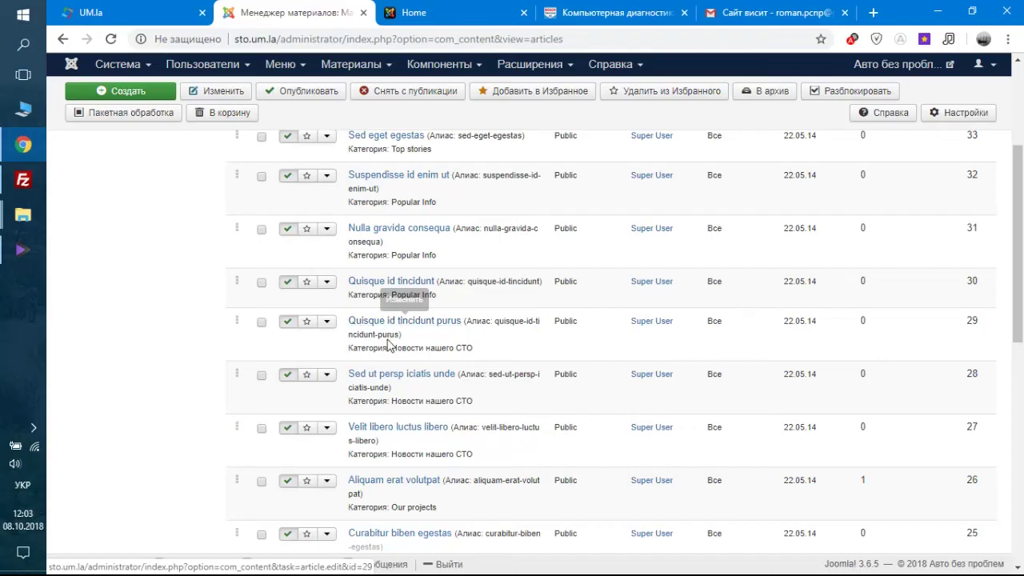
{"action": "left_click_drag", "start_coordinate": [392, 346], "coordinate": [468, 346]}
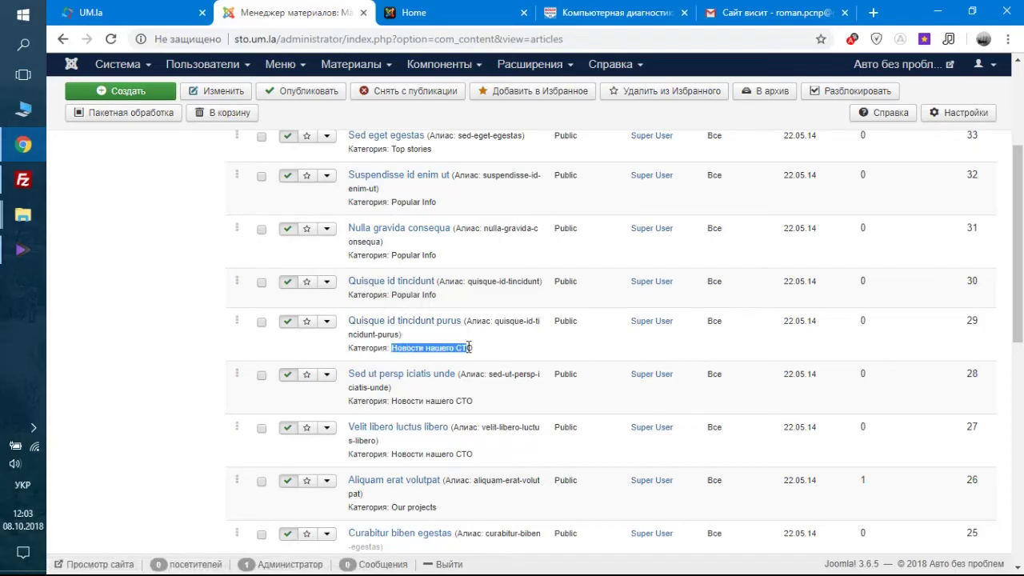
{"action": "left_click", "coordinate": [469, 346]}
{"action": "left_click_drag", "start_coordinate": [393, 348], "coordinate": [472, 348]}
{"action": "left_click", "coordinate": [378, 324]}
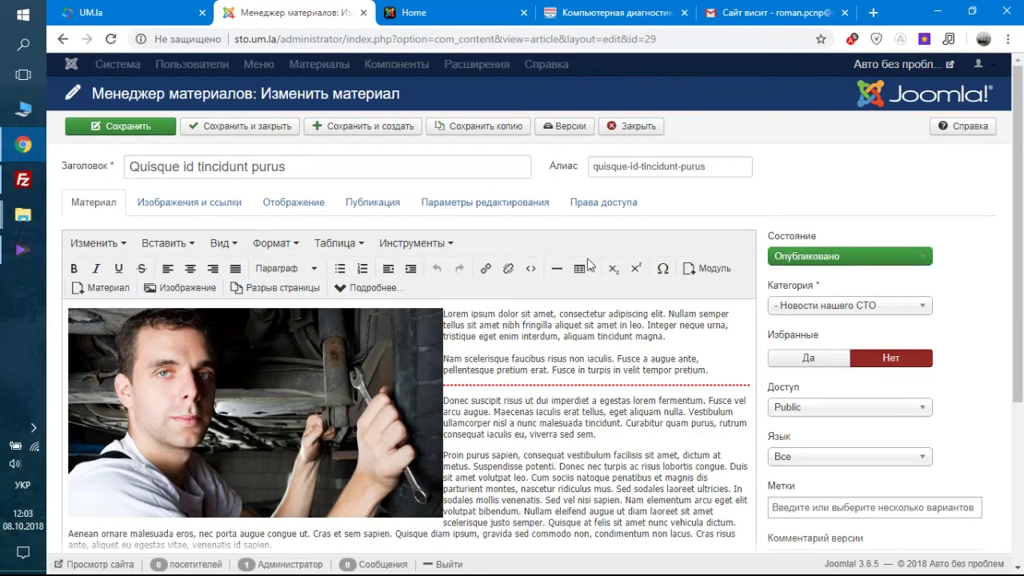
Retitle the material "Новый мастер по ходовой", clear its alias for automatic generation, and save it.
{"action": "triple_click", "coordinate": [184, 166]}
{"action": "type", "text": "Новый мастер по ходовой"}
{"action": "key", "text": "Tab"}
{"action": "key", "text": "alt+shift"}
{"action": "key", "text": "BackSpace"}
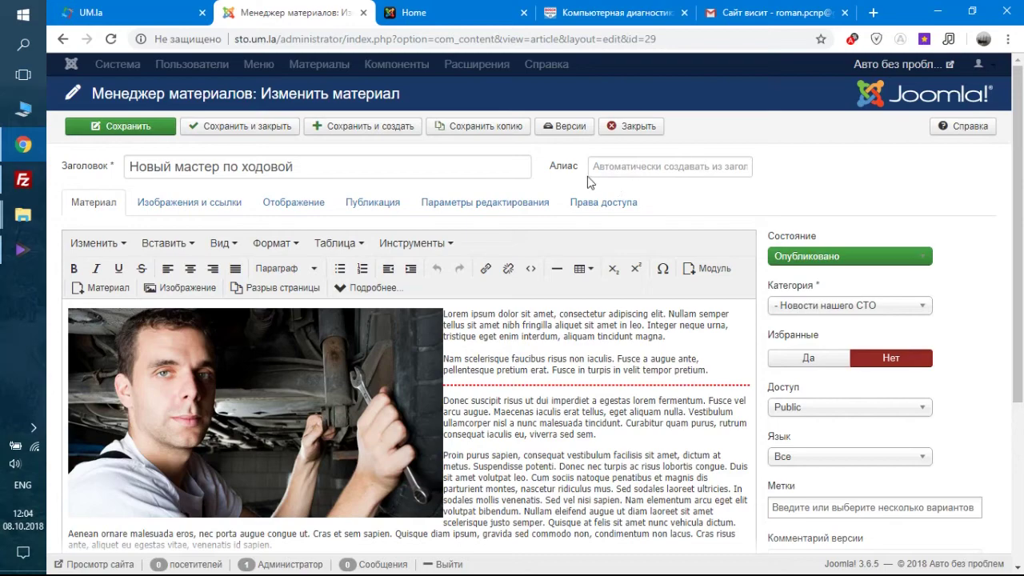
{"action": "left_click", "coordinate": [125, 128]}
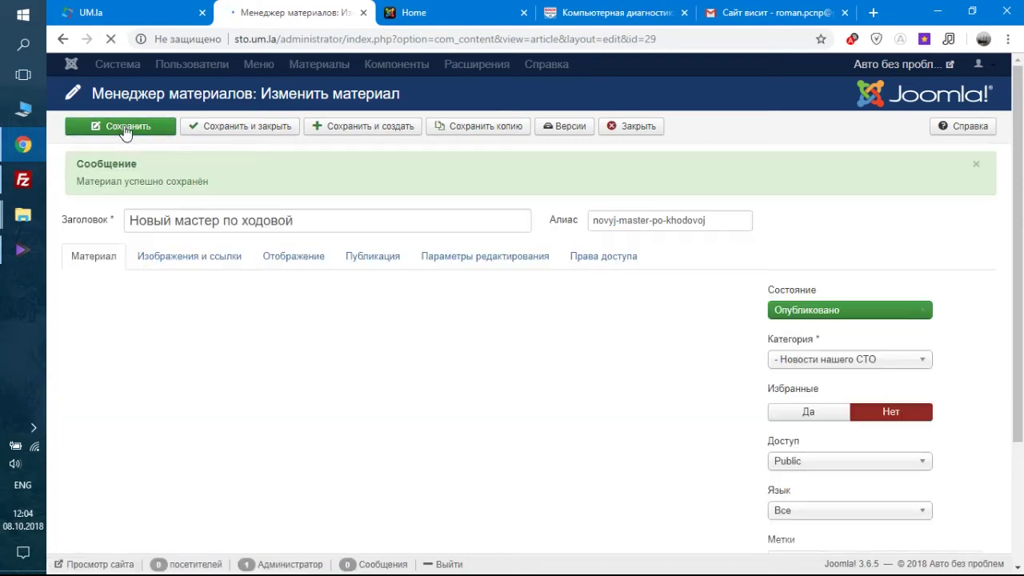
Replace the text above the read-more line with a Russian sentence introducing the new chassis master "с огромным опытом работы и хорошей квалификацией".
{"action": "scroll", "coordinate": [734, 317], "scroll_direction": "down", "scroll_amount": 1}
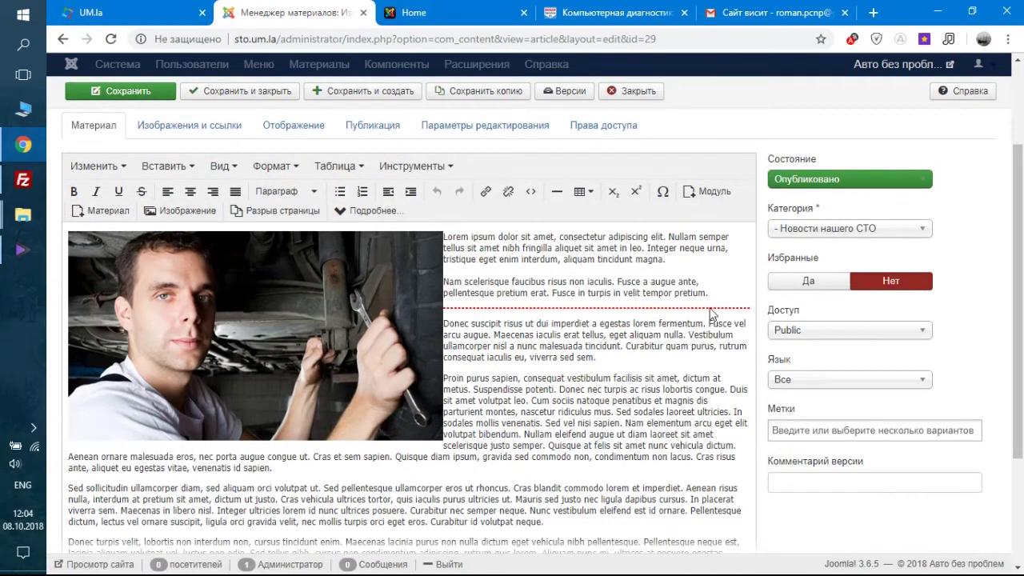
{"action": "left_click_drag", "start_coordinate": [445, 236], "coordinate": [723, 292]}
{"action": "key", "text": "BackSpace"}
{"action": "key", "text": "alt+shift"}
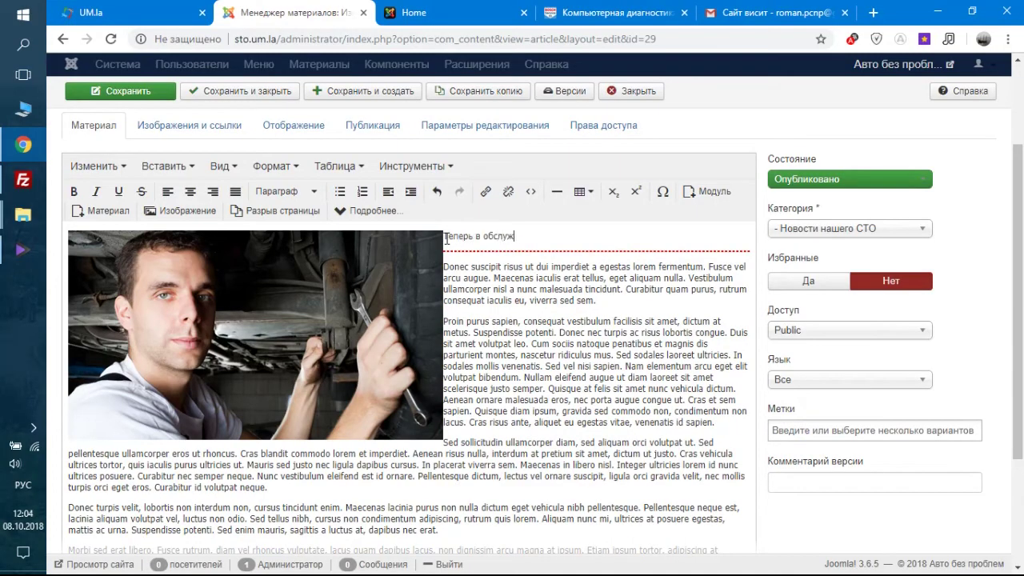
{"action": "type", "text": "будет помогать новый ма"}
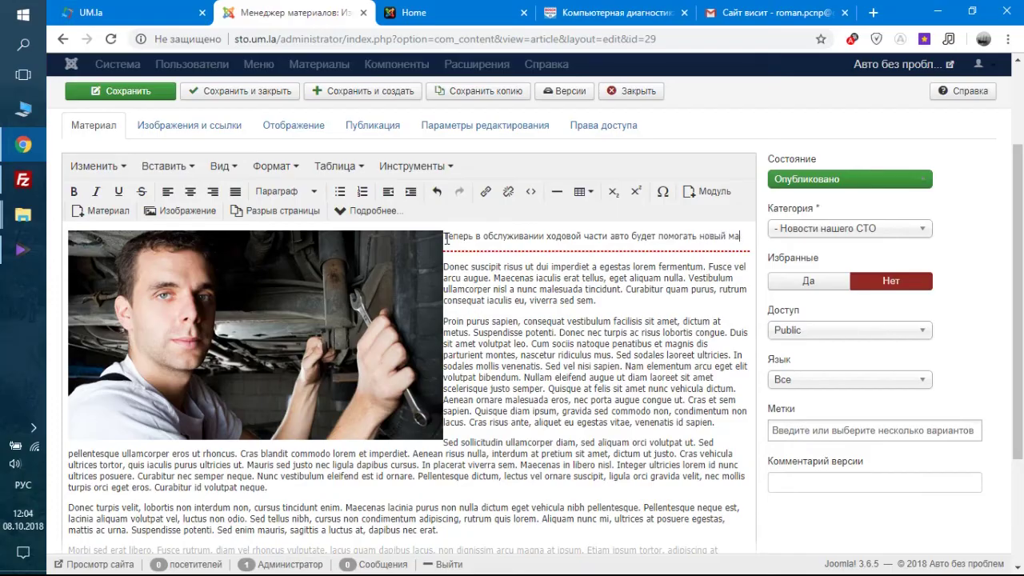
{"action": "type", "text": "стер Иван с огромны"}
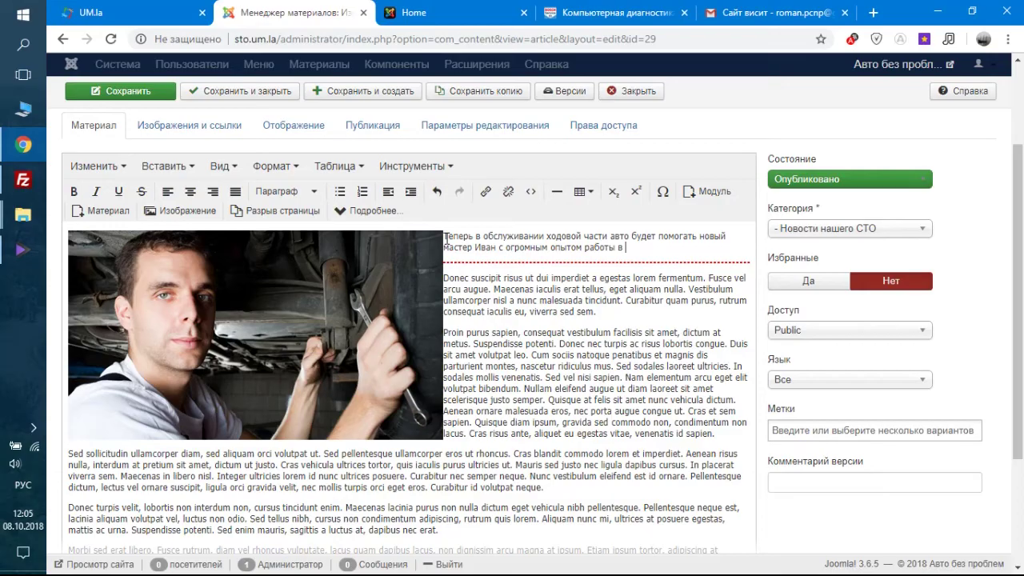
{"action": "type", "text": "м опытом работы и хорошей квалификацией."}
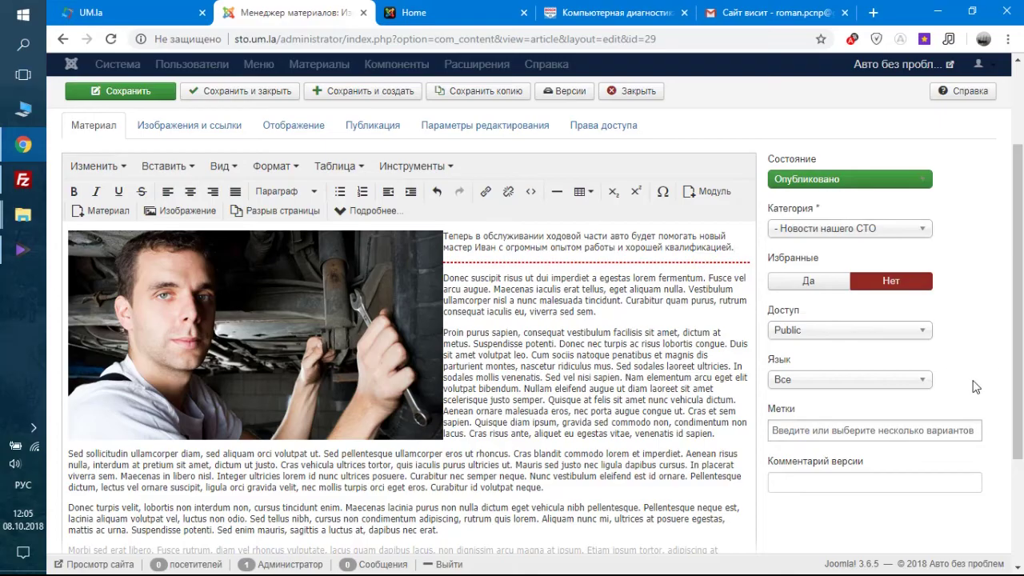
Add the tag "новости" to the material.
{"action": "left_click", "coordinate": [832, 433]}
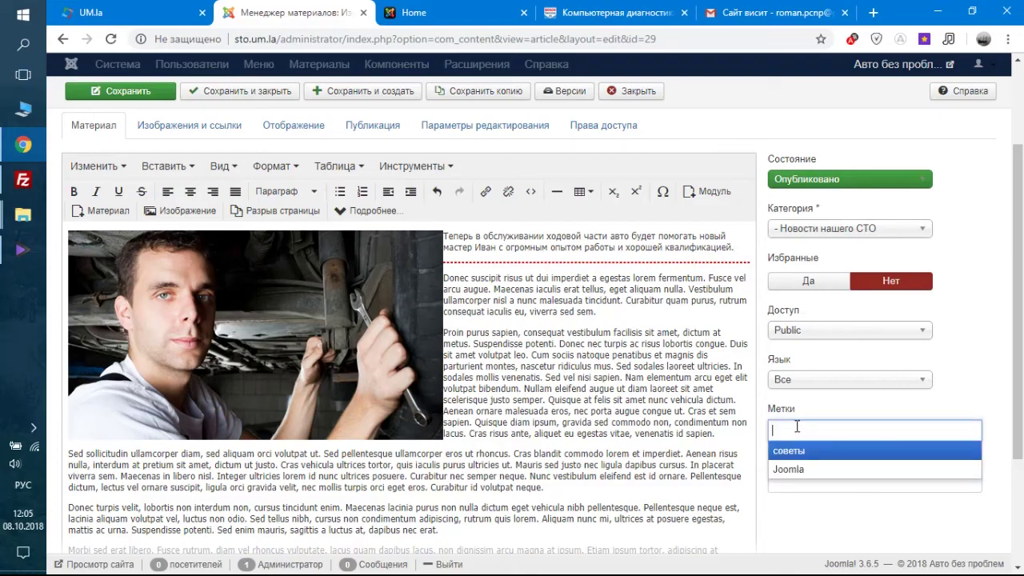
{"action": "type", "text": "новости"}
{"action": "key", "text": "Return"}
{"action": "type", "text": "новс"}
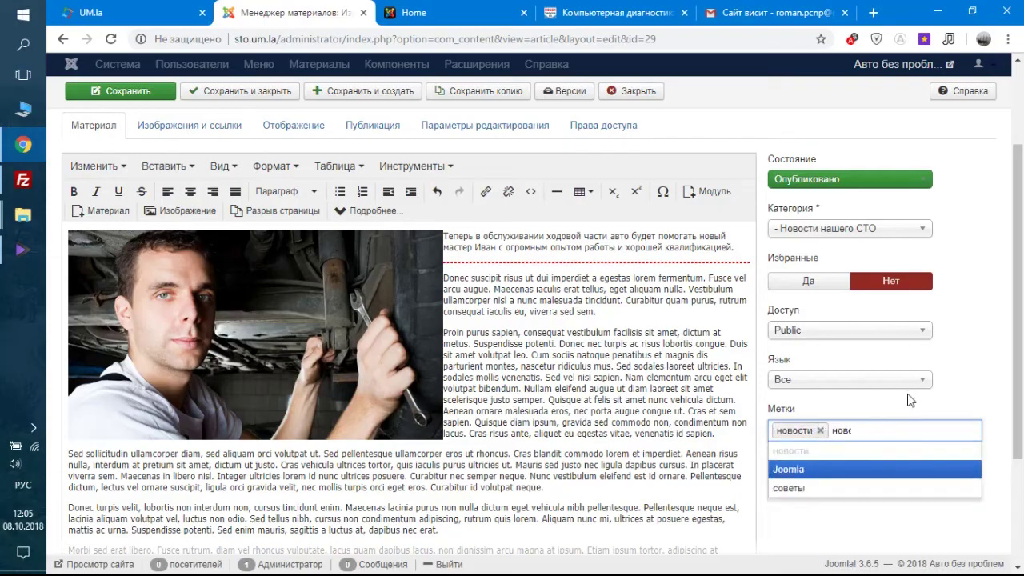
{"action": "left_click", "coordinate": [971, 339]}
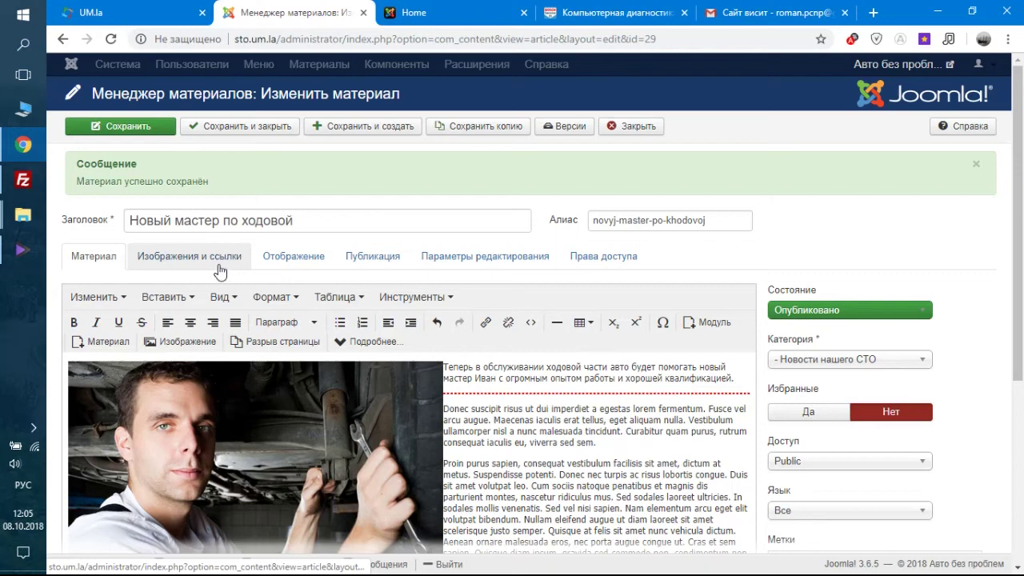
Set the material's meta description to its title, "Новый мастер по ходовой", and the meta keywords to "новости,работники сто".
{"action": "left_click", "coordinate": [424, 261]}
{"action": "left_click", "coordinate": [372, 259]}
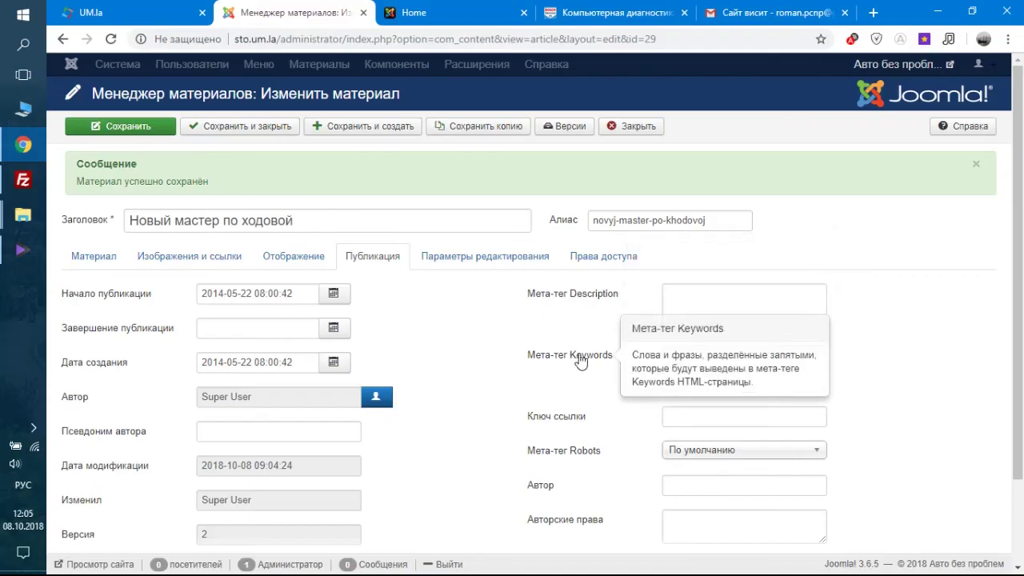
{"action": "left_click", "coordinate": [704, 366]}
{"action": "left_click", "coordinate": [675, 302]}
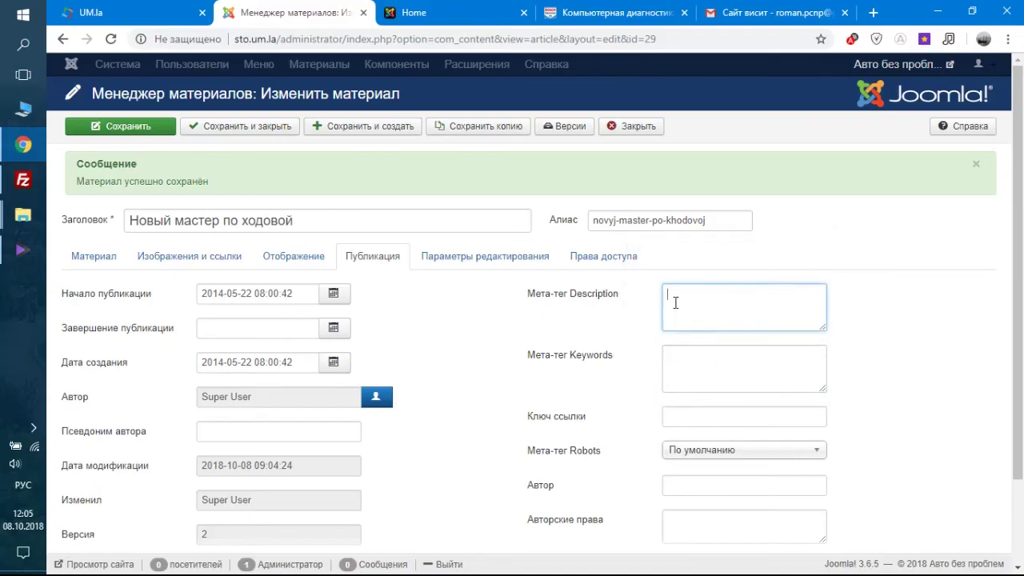
{"action": "left_click_drag", "start_coordinate": [308, 221], "coordinate": [130, 221]}
{"action": "key", "text": "ctrl+c"}
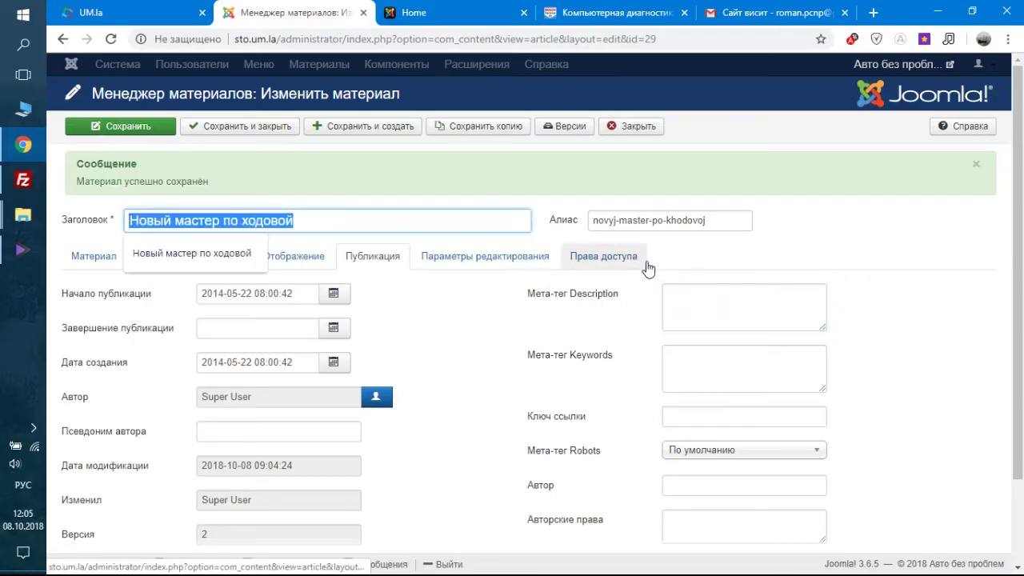
{"action": "left_click", "coordinate": [691, 294]}
{"action": "key", "text": "ctrl+v"}
{"action": "left_click", "coordinate": [683, 363]}
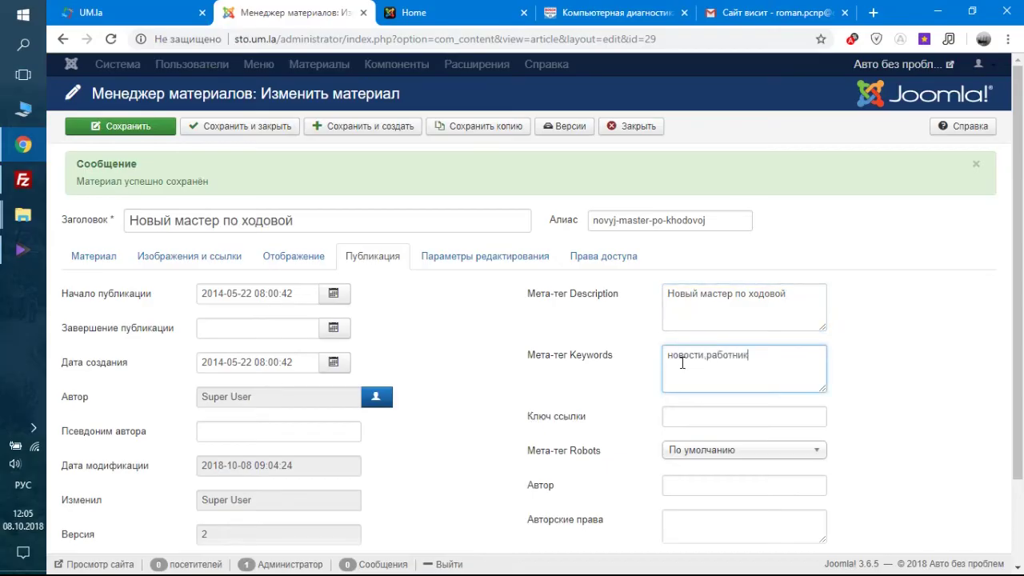
{"action": "left_click", "coordinate": [632, 322]}
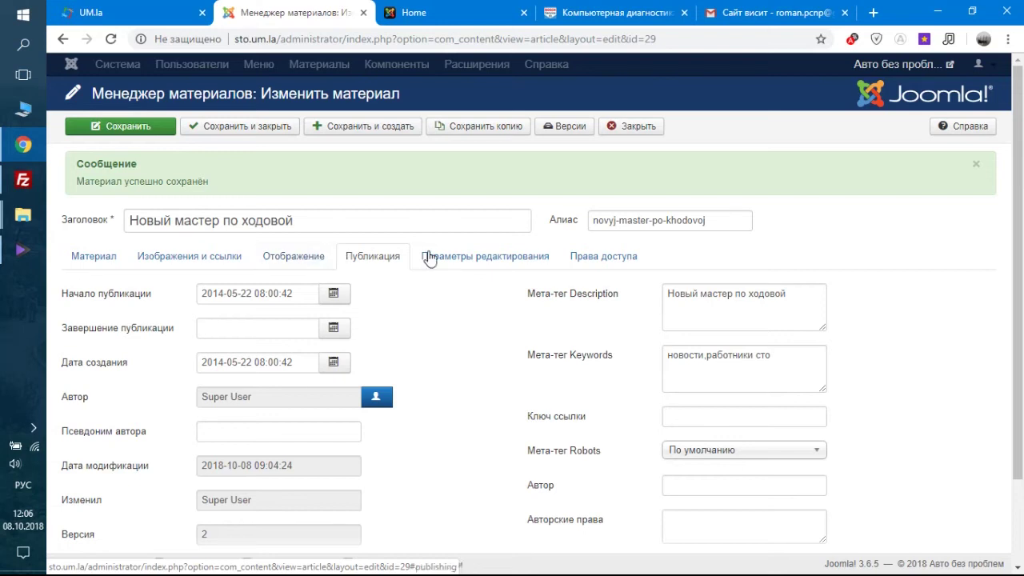
Examine the material's display options, from the title and tag settings down to the print icon, rating and view count settings.
{"action": "mouse_move", "coordinate": [596, 306]}
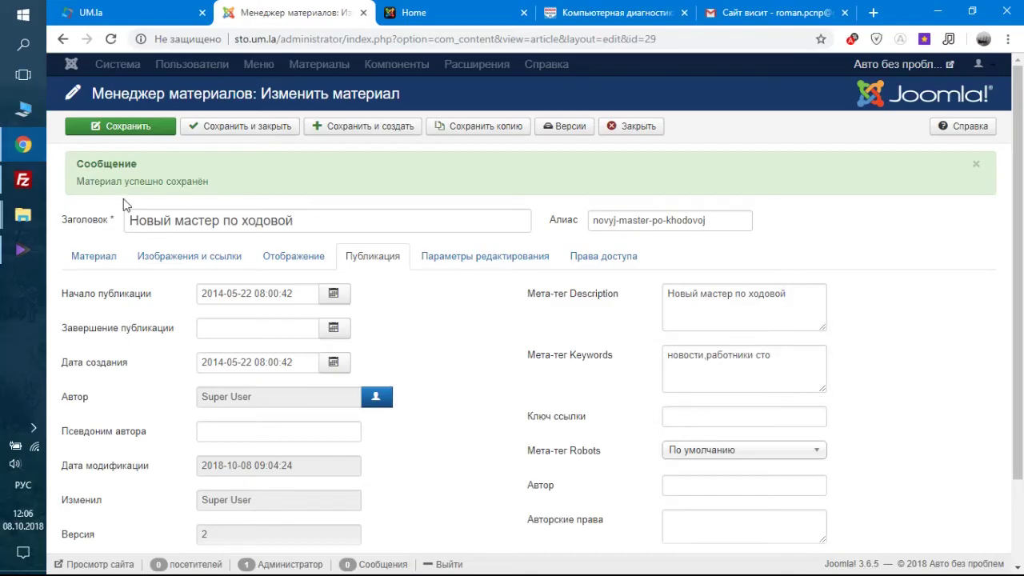
{"action": "left_click", "coordinate": [262, 262]}
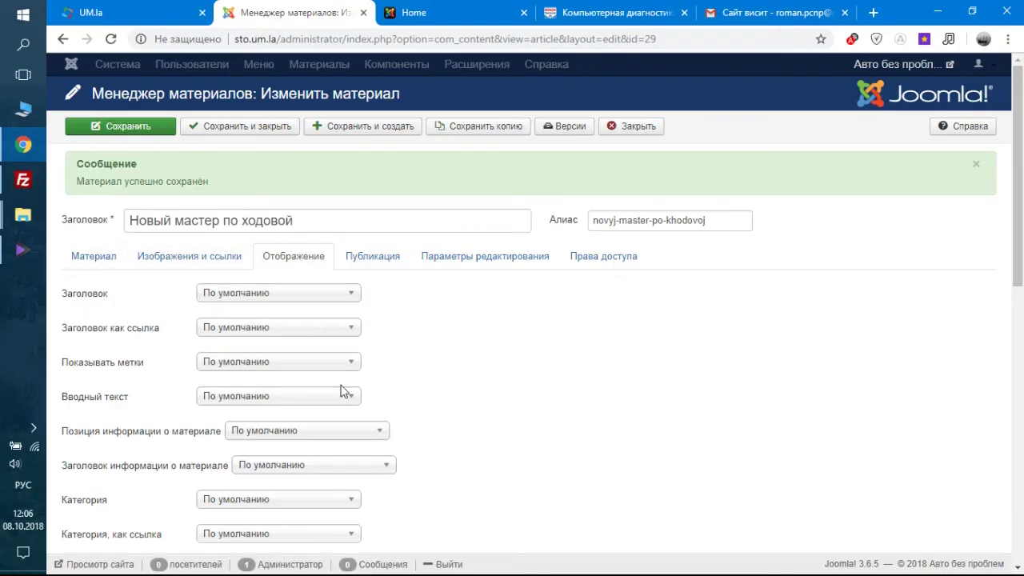
{"action": "scroll", "coordinate": [439, 406], "scroll_direction": "down", "scroll_amount": 4}
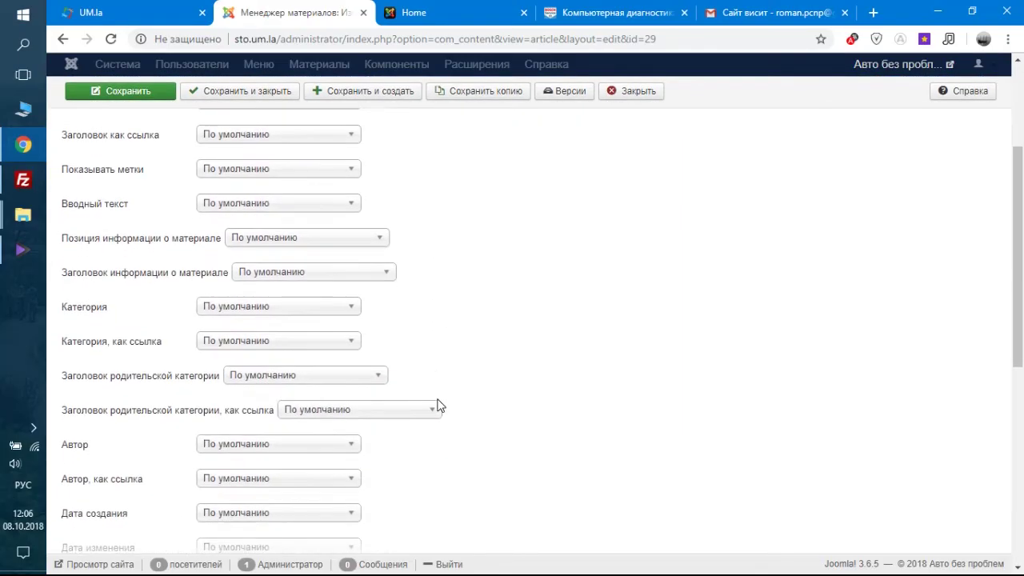
{"action": "scroll", "coordinate": [439, 406], "scroll_direction": "up", "scroll_amount": 5}
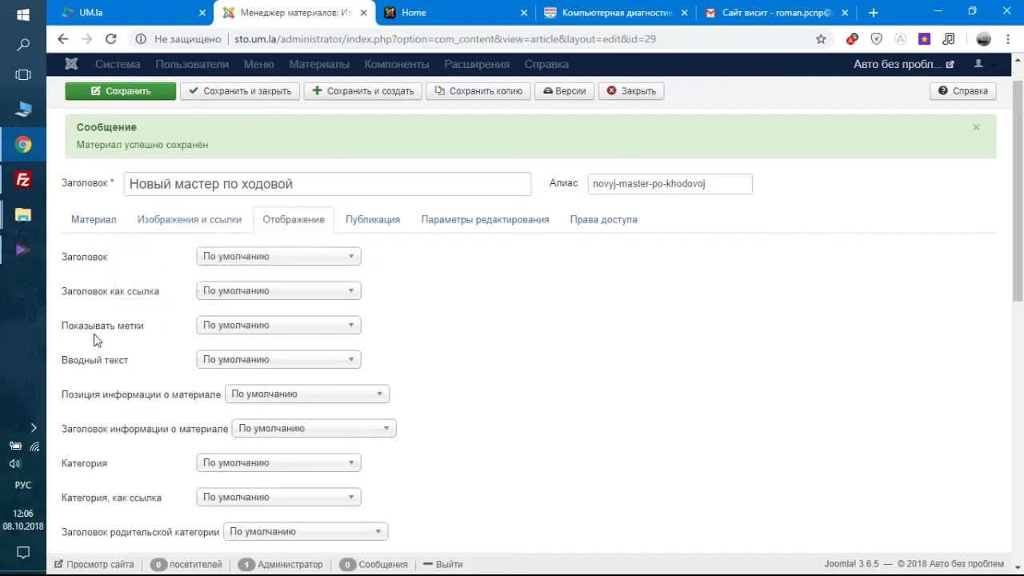
{"action": "mouse_move", "coordinate": [100, 361]}
{"action": "scroll", "coordinate": [100, 361], "scroll_direction": "down", "scroll_amount": 3}
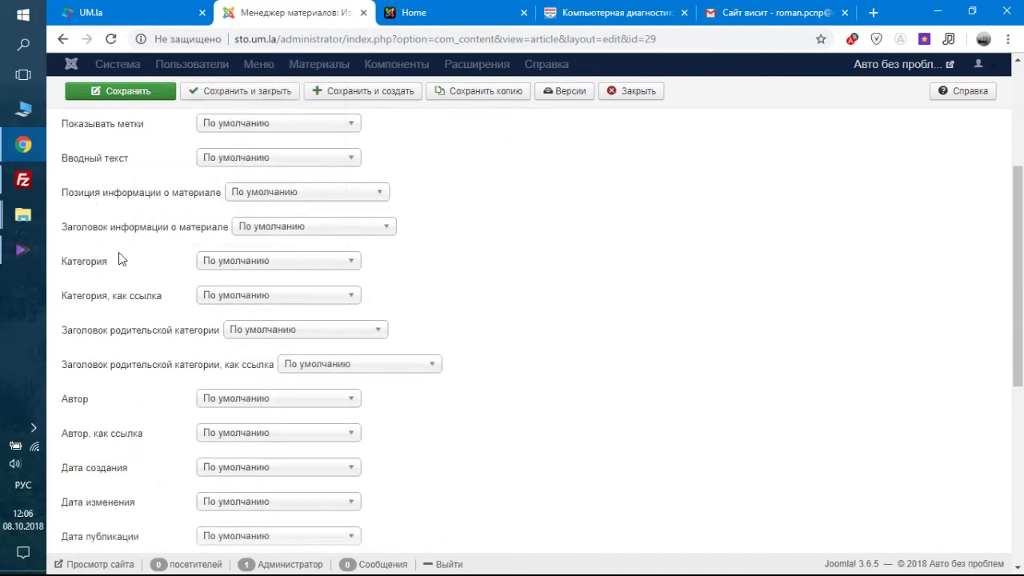
{"action": "scroll", "coordinate": [145, 458], "scroll_direction": "down", "scroll_amount": 3}
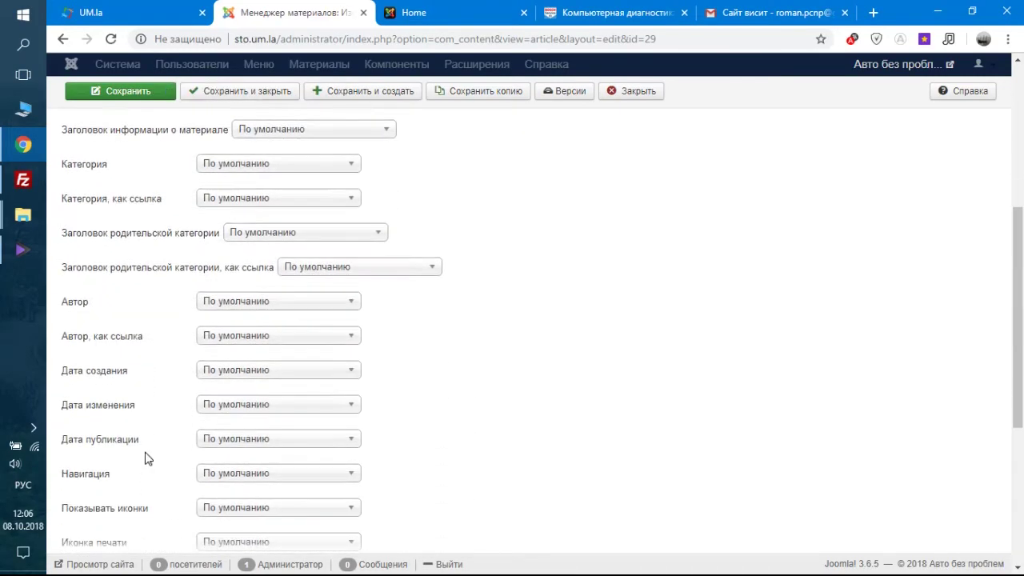
{"action": "scroll", "coordinate": [527, 377], "scroll_direction": "down", "scroll_amount": 1}
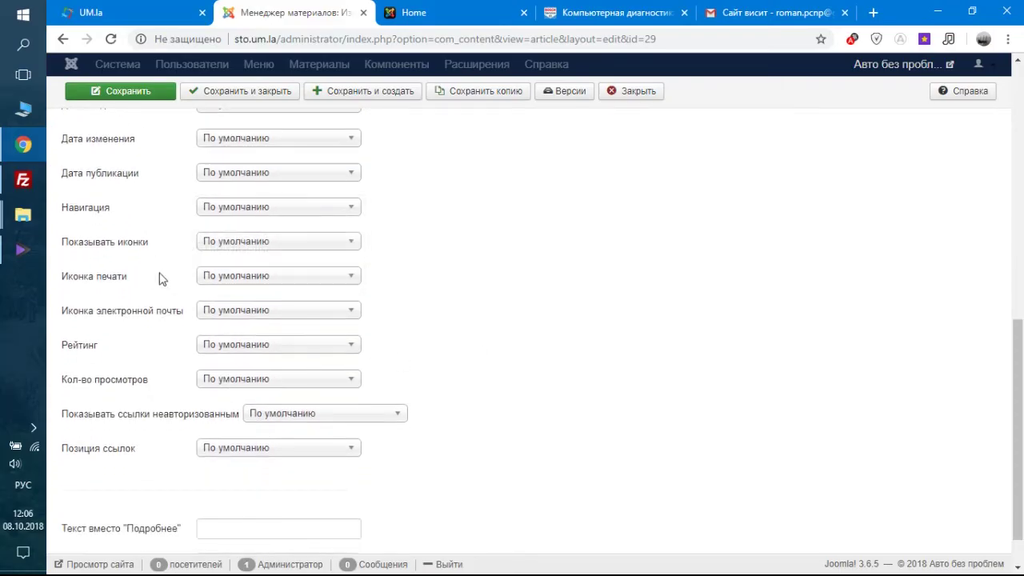
{"action": "left_click", "coordinate": [420, 14]}
{"action": "left_click", "coordinate": [341, 8]}
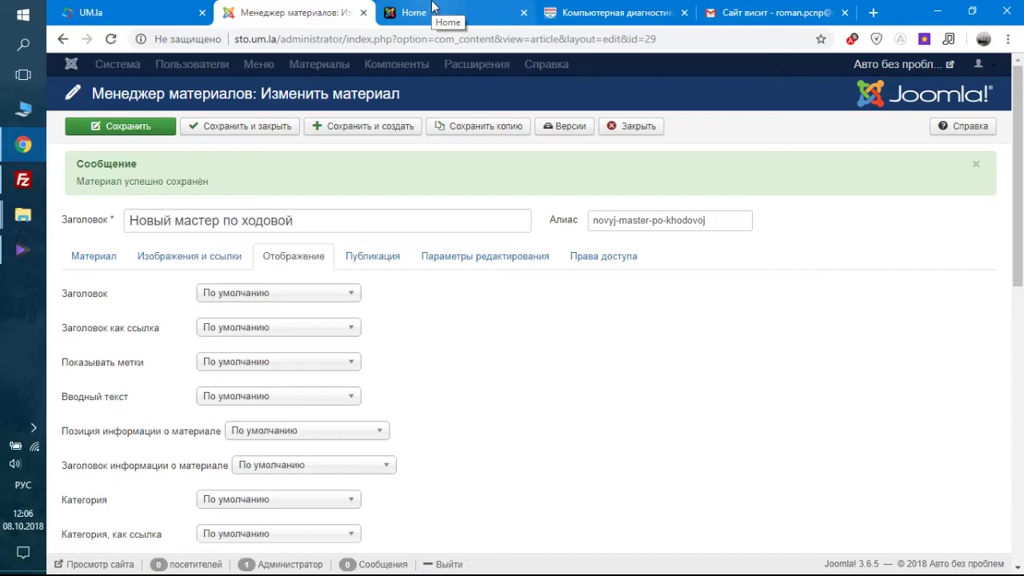
{"action": "scroll", "coordinate": [180, 458], "scroll_direction": "down", "scroll_amount": 5}
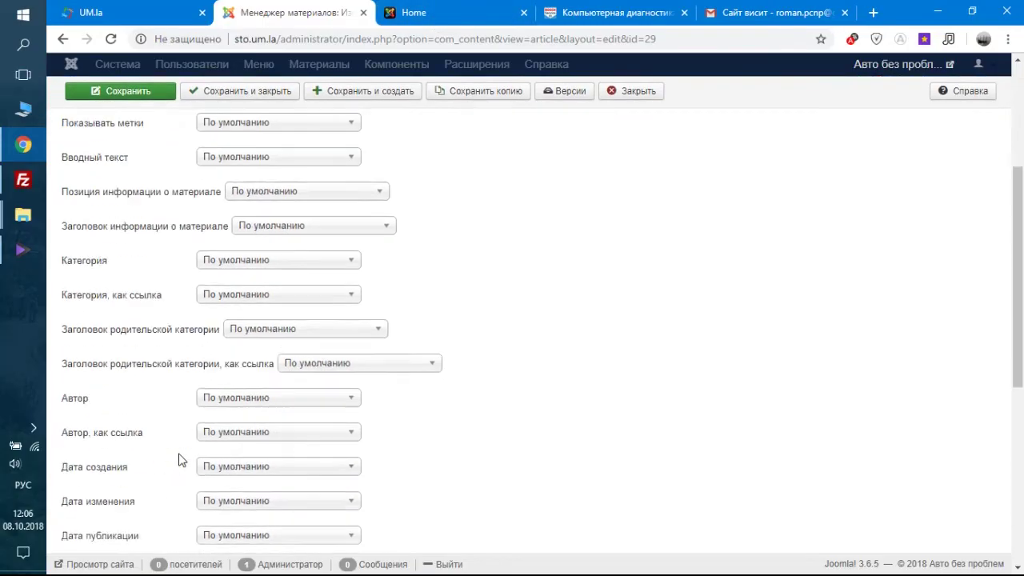
{"action": "scroll", "coordinate": [180, 457], "scroll_direction": "up", "scroll_amount": 5}
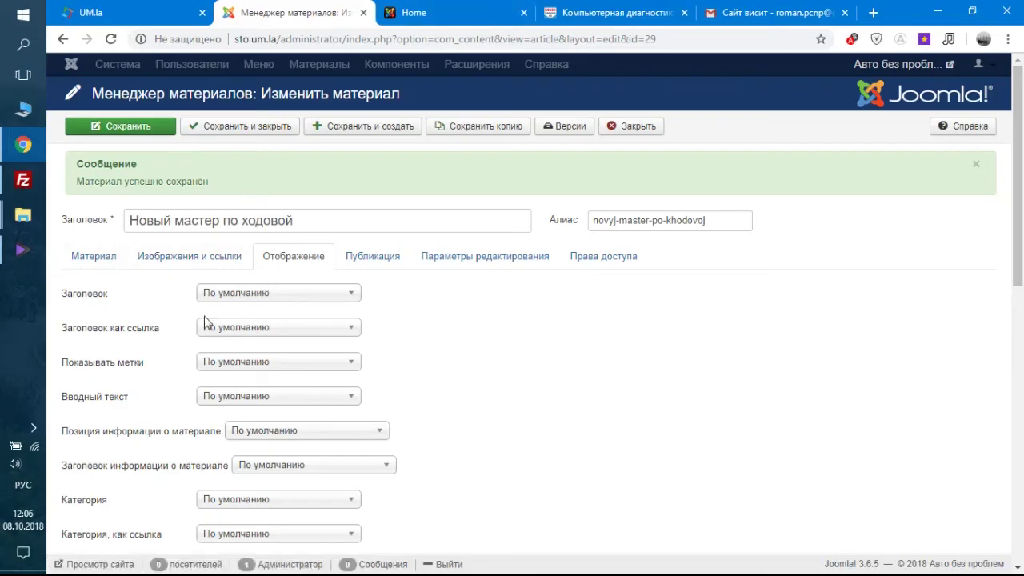
{"action": "scroll", "coordinate": [135, 500], "scroll_direction": "down", "scroll_amount": 4}
Switch to the site's front page and open the article "Cum sociis natoque" to examine how a full material is displayed.
{"action": "left_click", "coordinate": [428, 8]}
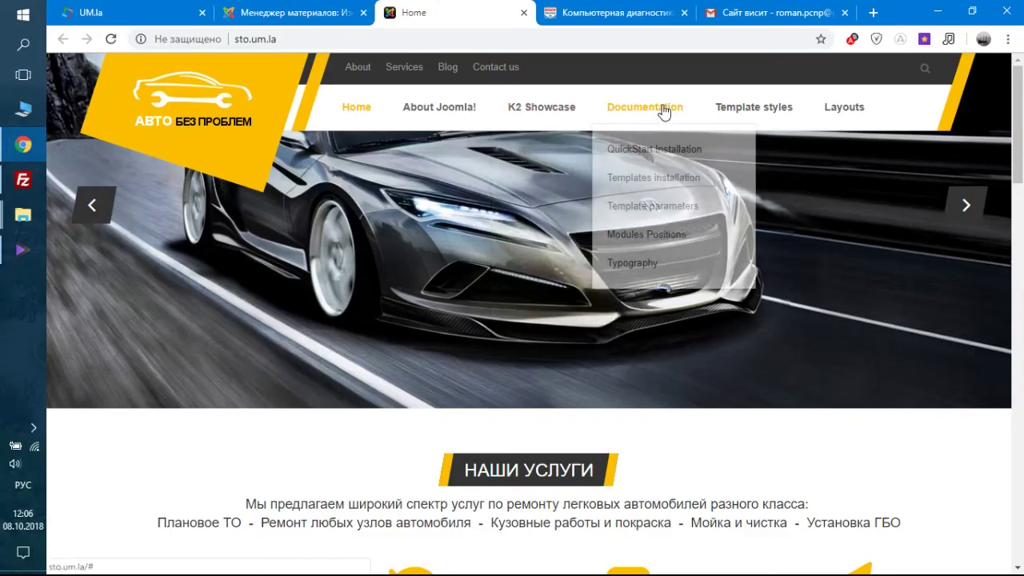
{"action": "mouse_move", "coordinate": [757, 115]}
{"action": "scroll", "coordinate": [508, 285], "scroll_direction": "down", "scroll_amount": 10}
{"action": "left_click", "coordinate": [496, 341]}
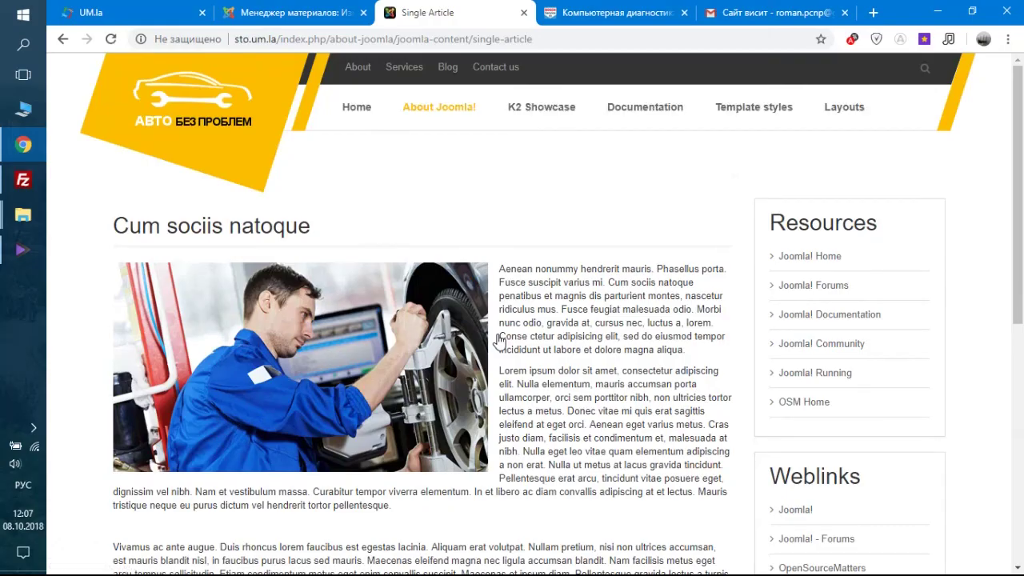
{"action": "scroll", "coordinate": [631, 400], "scroll_direction": "down", "scroll_amount": 4}
{"action": "scroll", "coordinate": [631, 407], "scroll_direction": "up", "scroll_amount": 4}
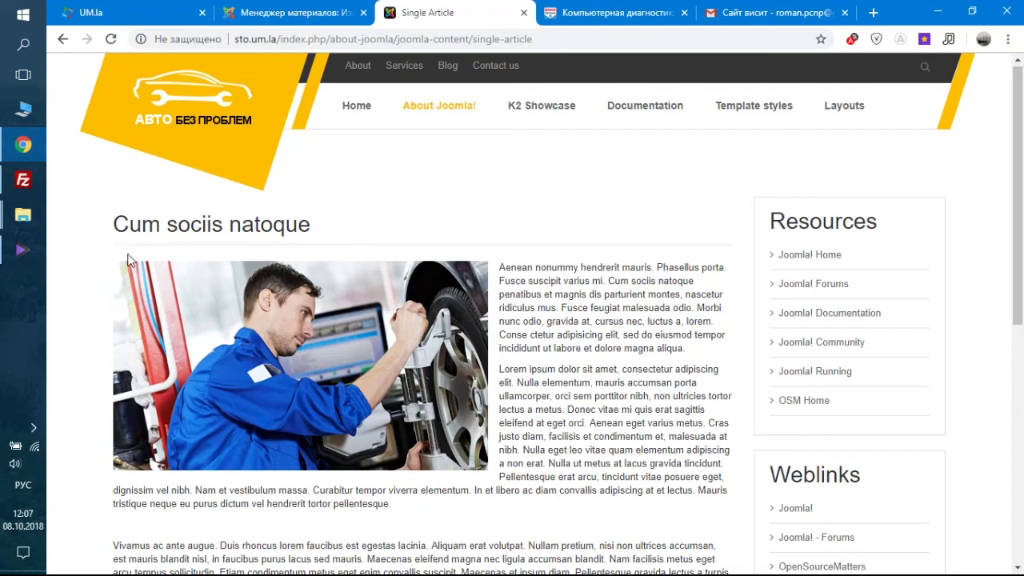
Back in the material's text, delete the read-more line below the intro sentence, reinsert it there, and save the material.
{"action": "key", "text": "ctrl+shift+Tab"}
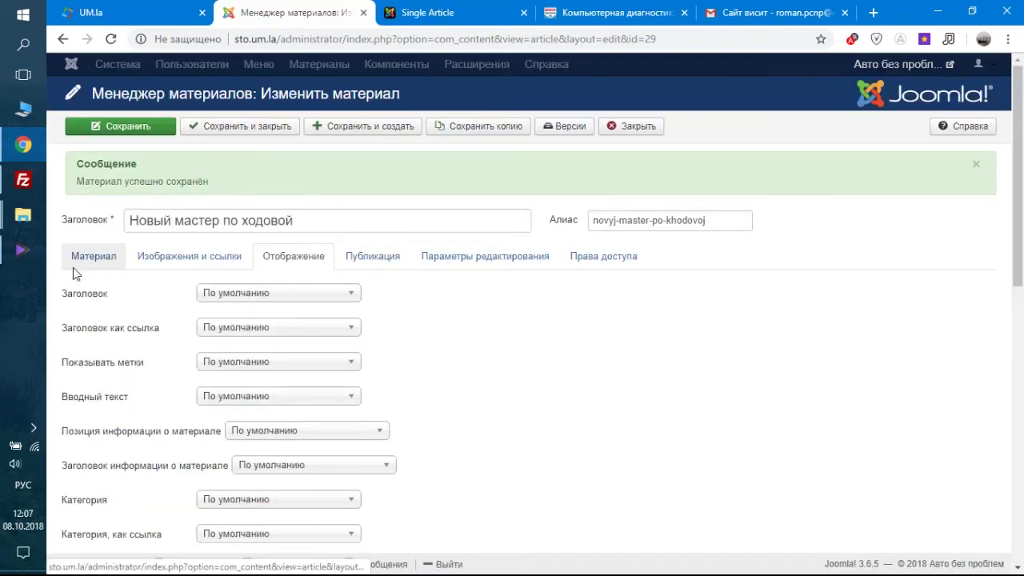
{"action": "left_click", "coordinate": [73, 270]}
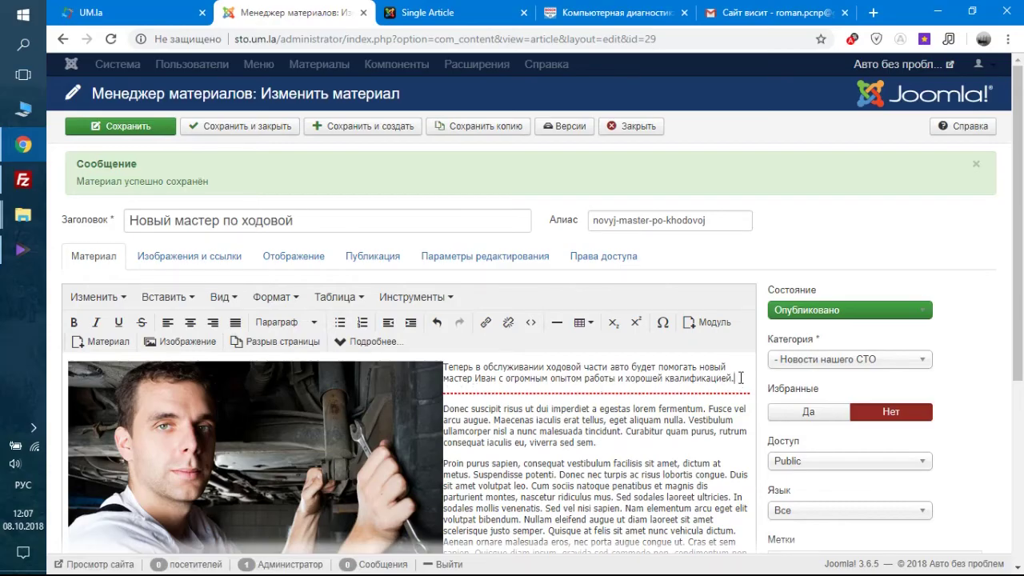
{"action": "key", "text": "Delete"}
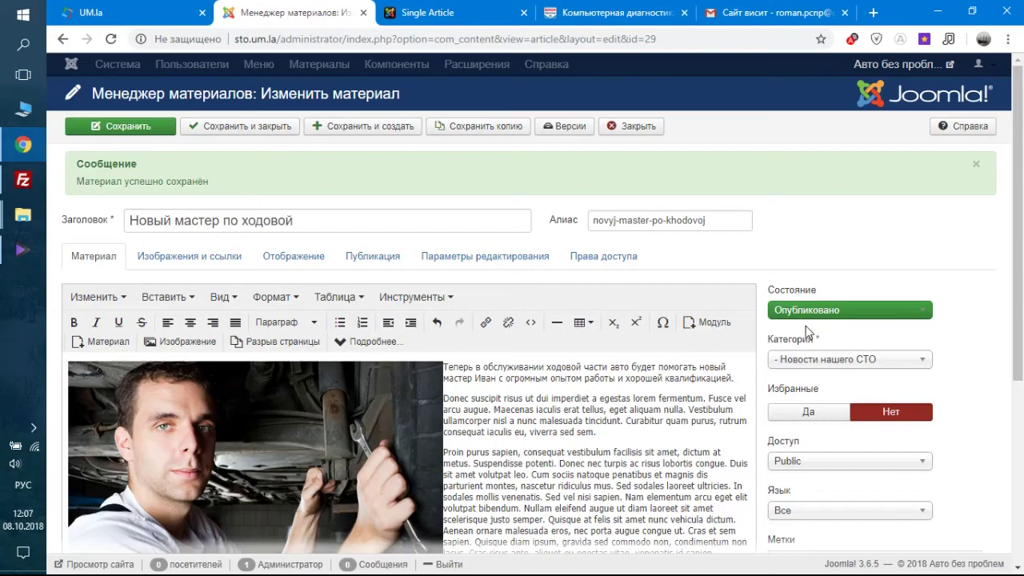
{"action": "left_click", "coordinate": [368, 342]}
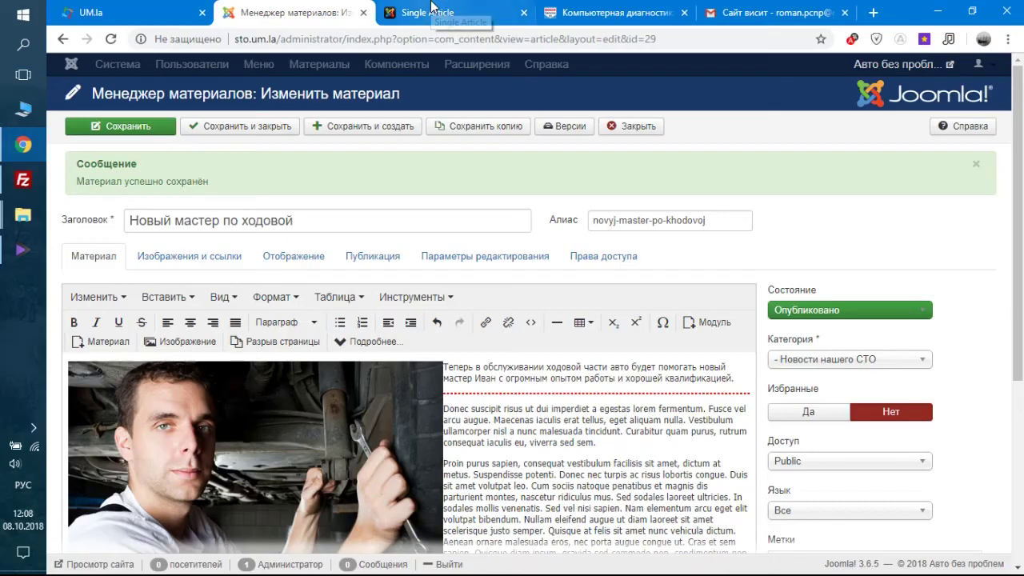
{"action": "left_click", "coordinate": [127, 130]}
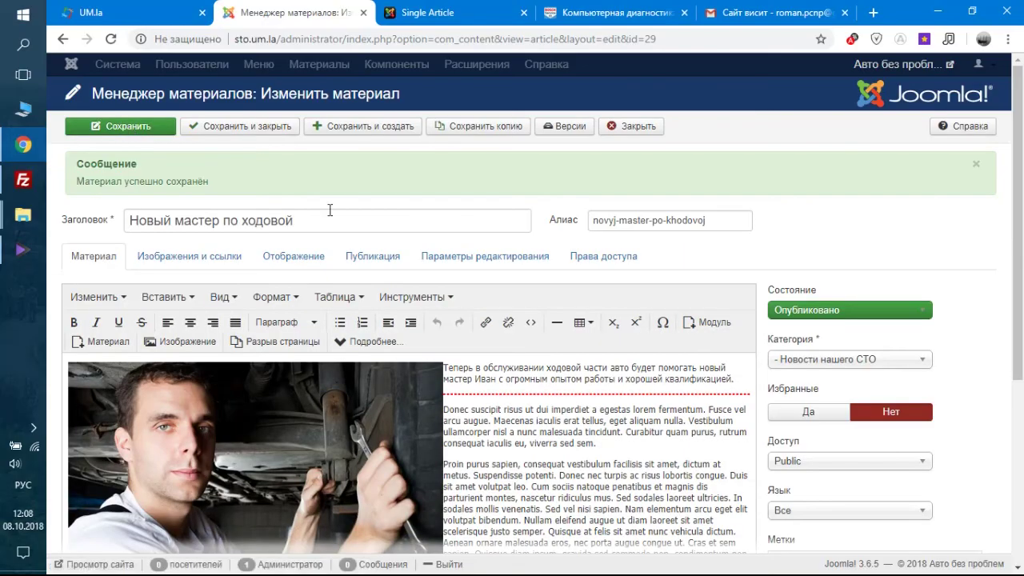
Return to the site's front page and examine the news block "Новости нашего СТО", including the intro text under "Conse ctetur adipi elit".
{"action": "left_click", "coordinate": [439, 12]}
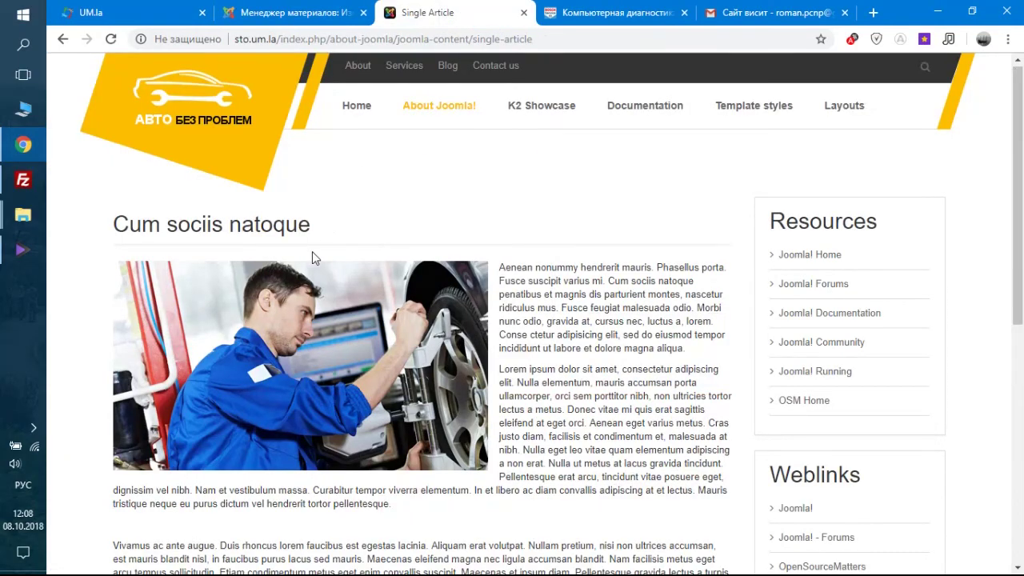
{"action": "left_click", "coordinate": [251, 108]}
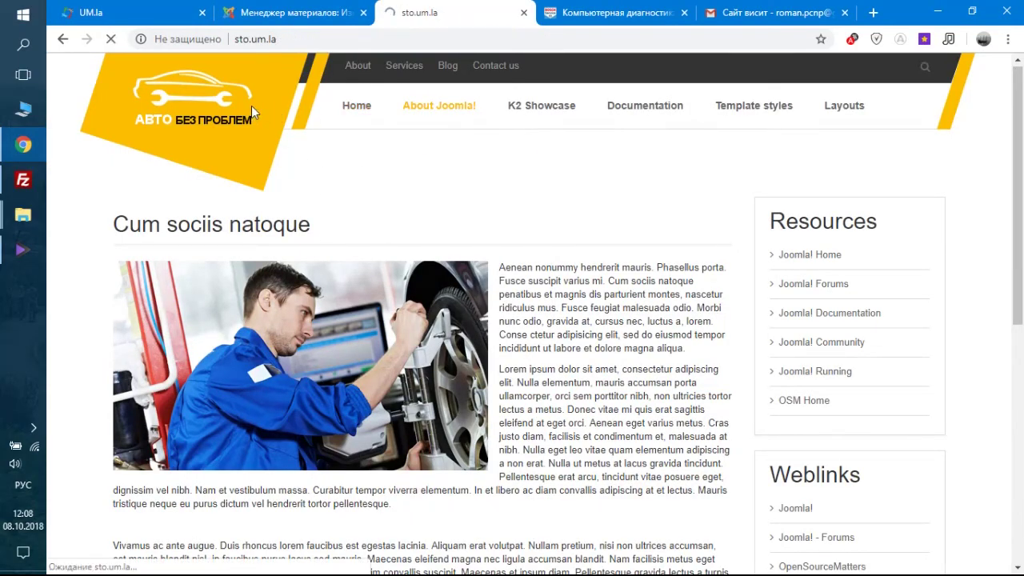
{"action": "scroll", "coordinate": [471, 331], "scroll_direction": "down", "scroll_amount": 13}
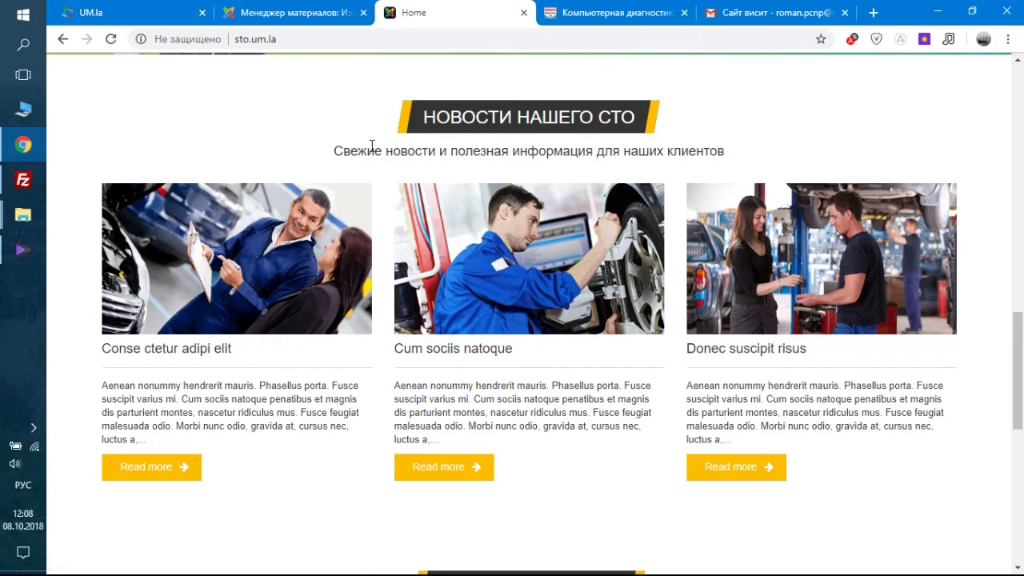
{"action": "scroll", "coordinate": [272, 382], "scroll_direction": "down", "scroll_amount": 2}
{"action": "scroll", "coordinate": [296, 368], "scroll_direction": "up", "scroll_amount": 2}
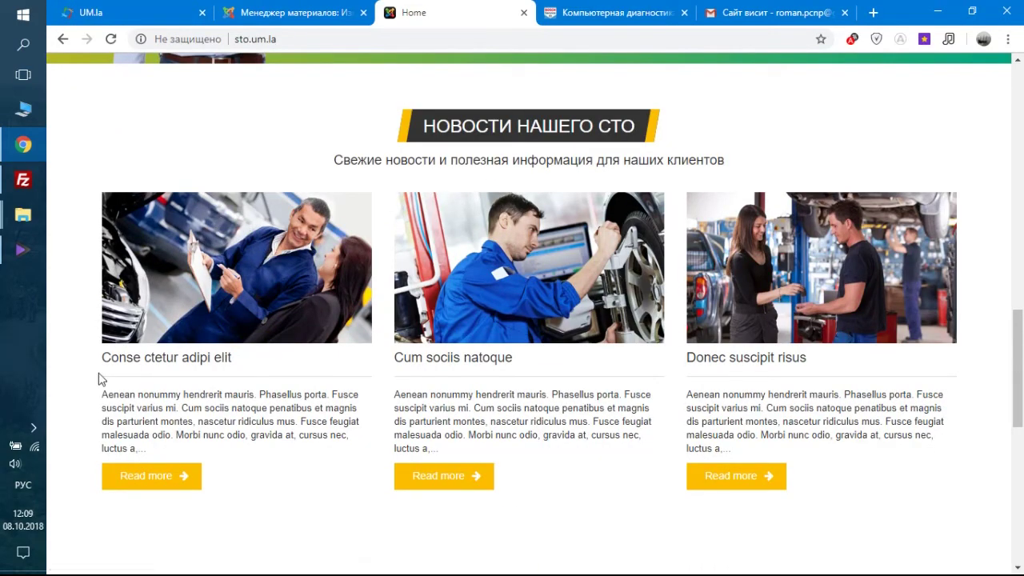
{"action": "scroll", "coordinate": [152, 272], "scroll_direction": "down", "scroll_amount": 2}
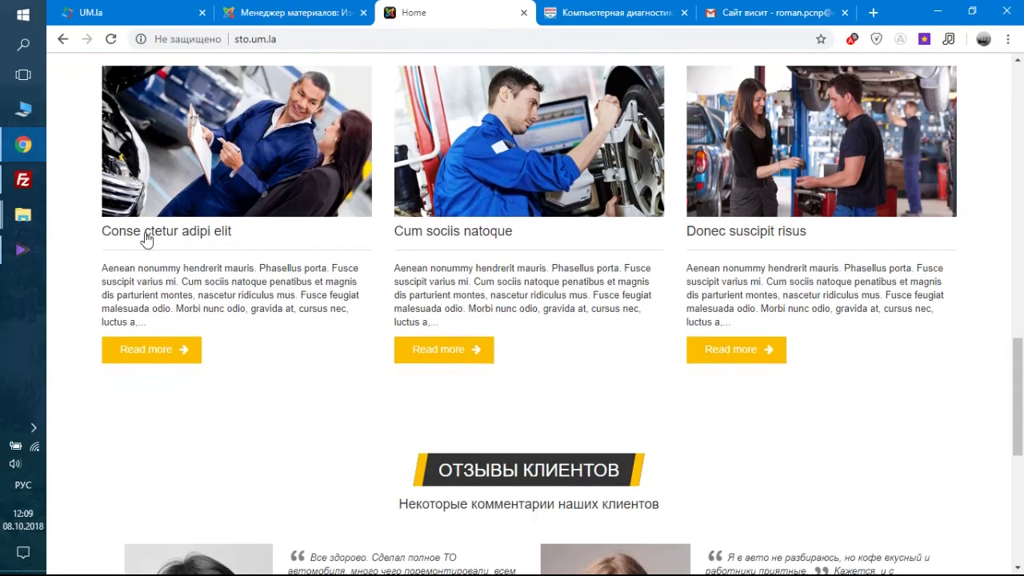
{"action": "scroll", "coordinate": [160, 248], "scroll_direction": "up", "scroll_amount": 1}
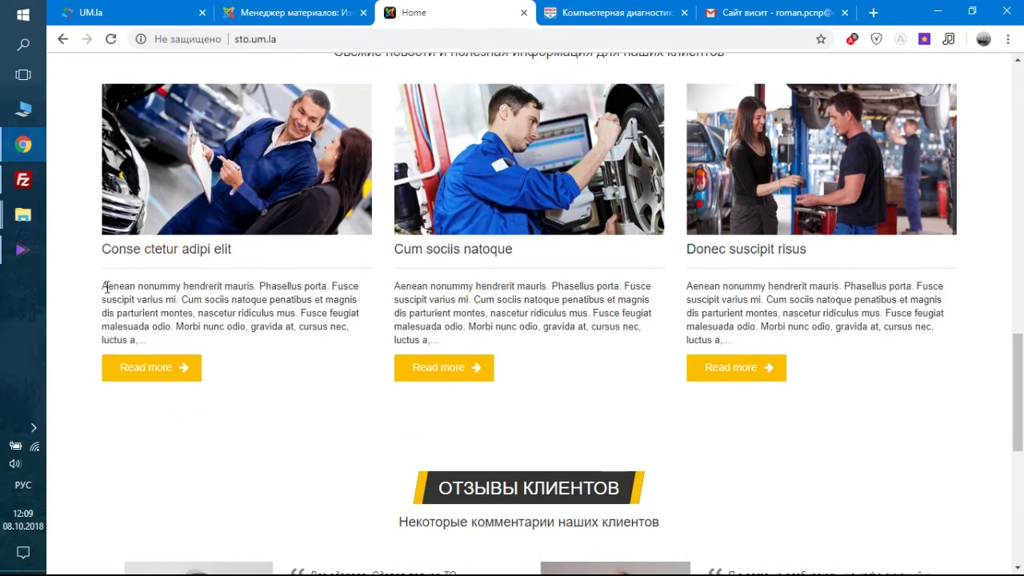
{"action": "left_click_drag", "start_coordinate": [103, 285], "coordinate": [175, 341]}
{"action": "left_click", "coordinate": [174, 341]}
Open the full article "Conse ctetur adipi elit" from its news card and look through its text.
{"action": "left_click", "coordinate": [145, 367]}
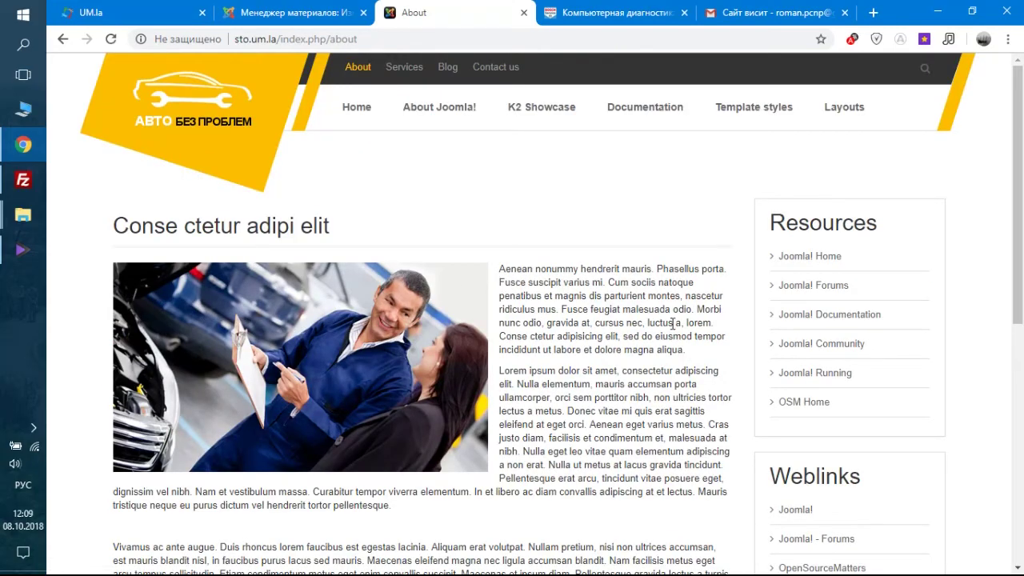
{"action": "scroll", "coordinate": [621, 496], "scroll_direction": "down", "scroll_amount": 2}
{"action": "scroll", "coordinate": [620, 496], "scroll_direction": "up", "scroll_amount": 2}
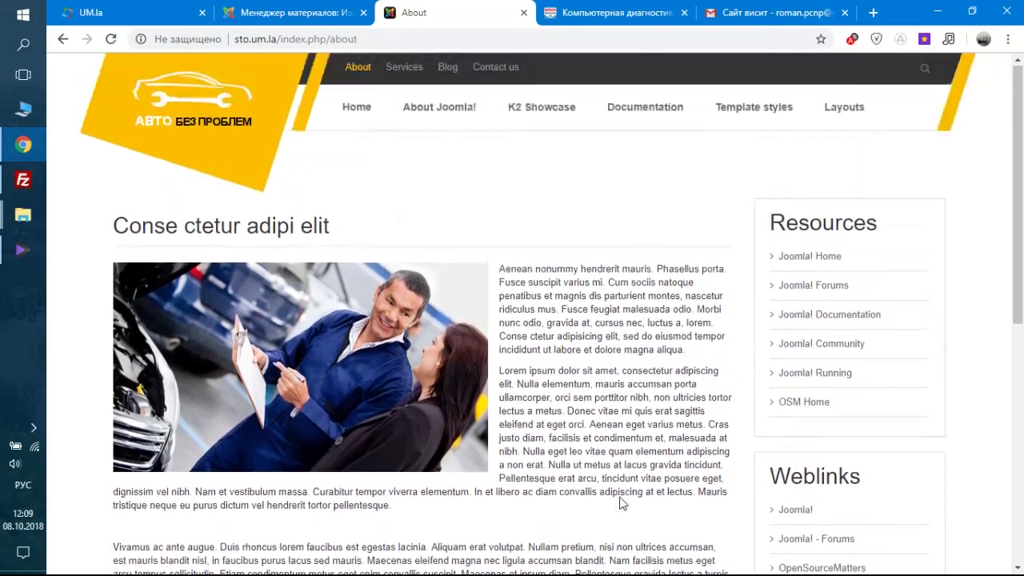
Back in the material's editor, add an empty paragraph after the "Sed sollicitudin" paragraph and insert the image b1.jpg from content/bestmodels there.
{"action": "left_click", "coordinate": [284, 10]}
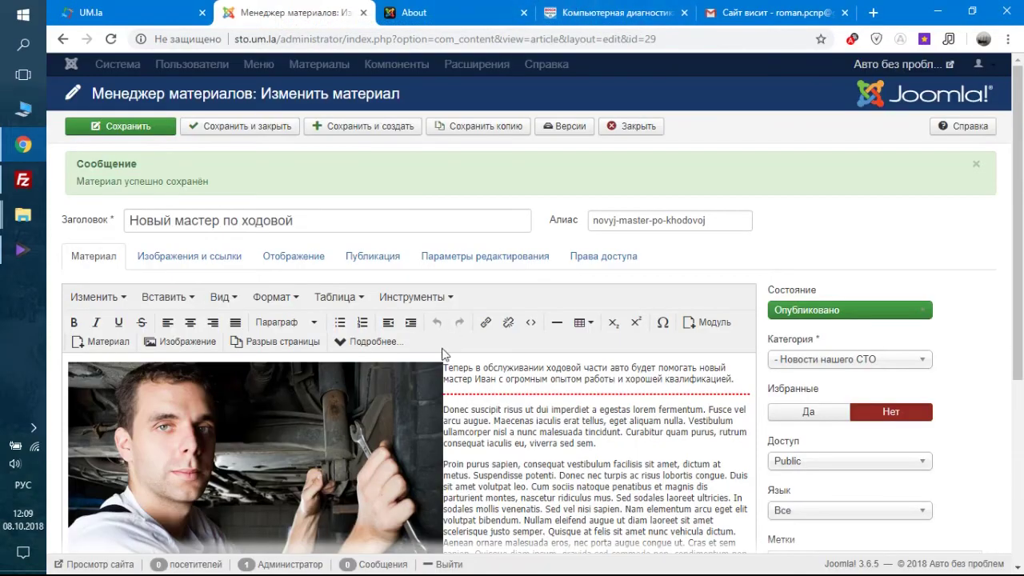
{"action": "scroll", "coordinate": [346, 491], "scroll_direction": "down", "scroll_amount": 2}
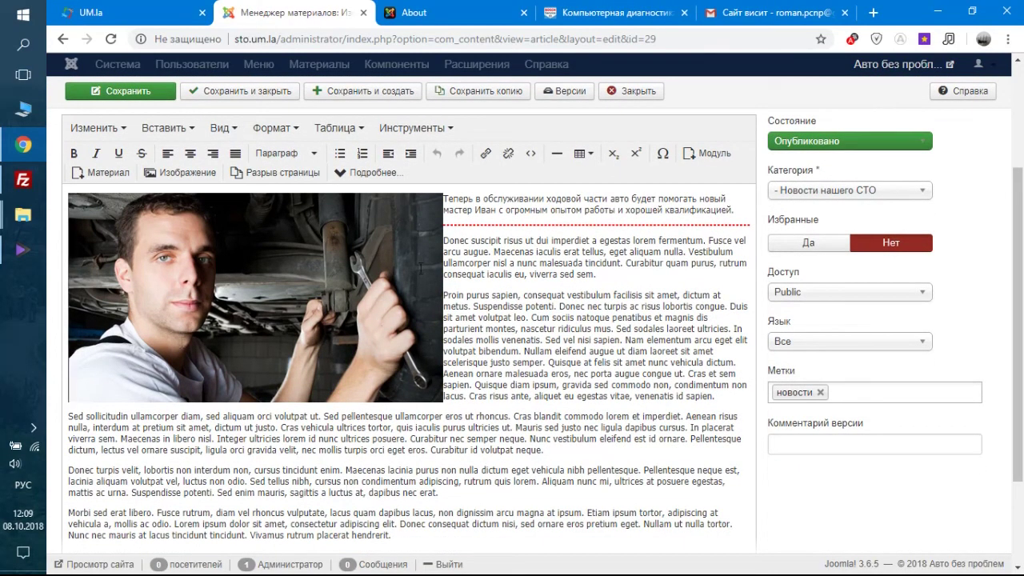
{"action": "left_click", "coordinate": [562, 452]}
{"action": "key", "text": "Return"}
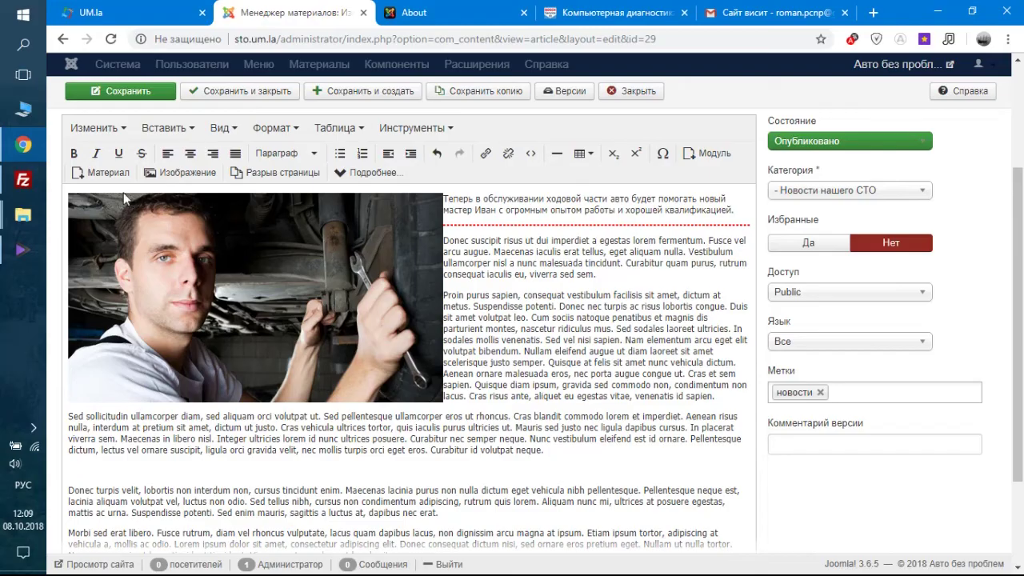
{"action": "left_click", "coordinate": [177, 177]}
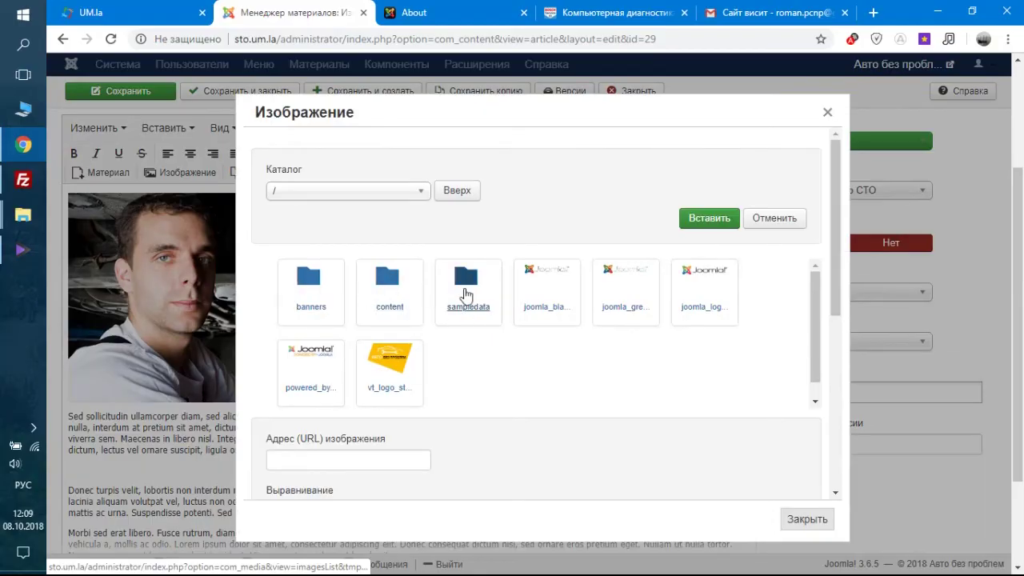
{"action": "left_click", "coordinate": [400, 294]}
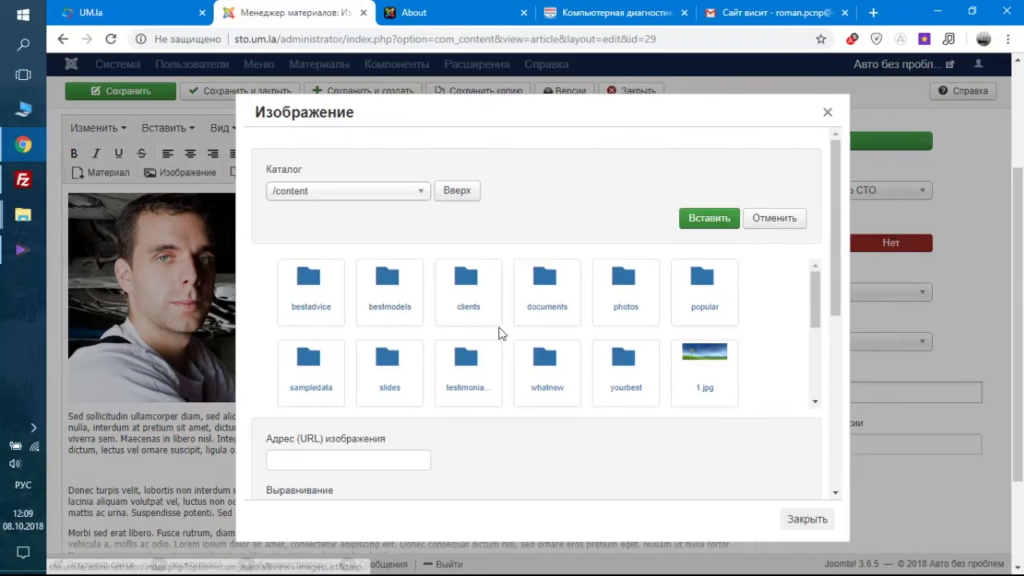
{"action": "left_click", "coordinate": [389, 294]}
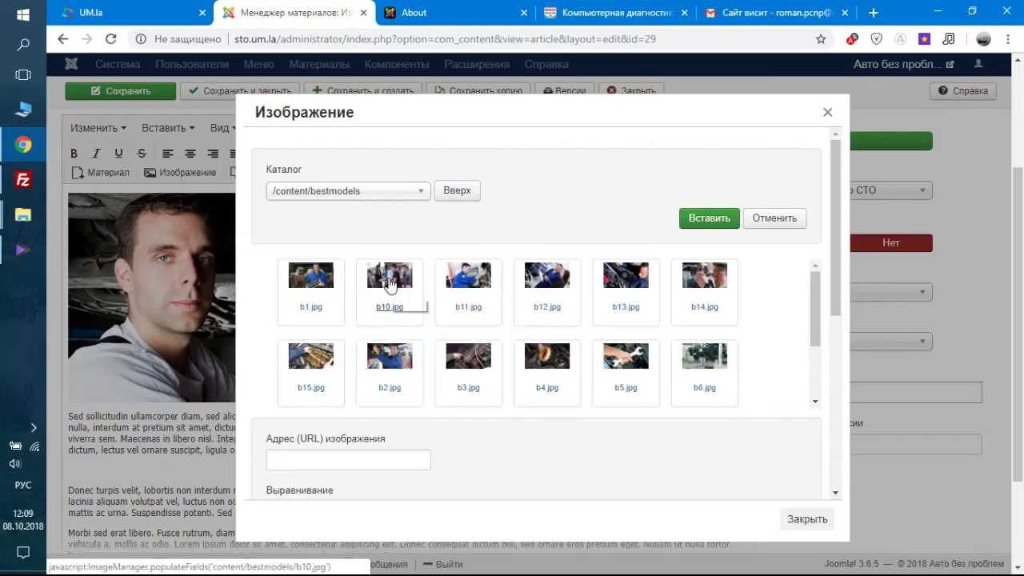
{"action": "left_click", "coordinate": [390, 286]}
{"action": "left_click", "coordinate": [325, 282]}
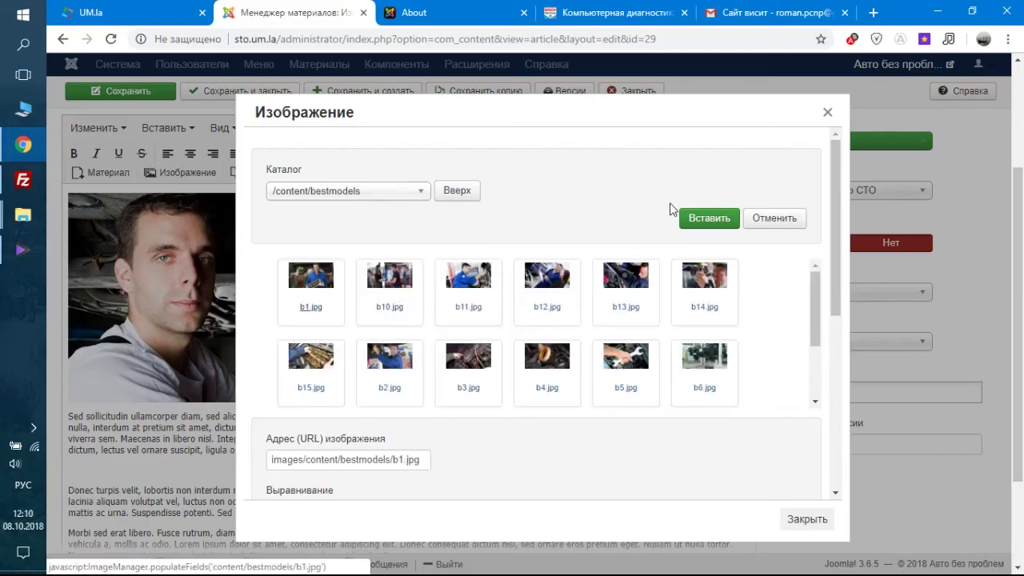
{"action": "left_click", "coordinate": [697, 217]}
Shrink the inserted mechanic photo proportionally to about two thirds of its original width.
{"action": "scroll", "coordinate": [852, 341], "scroll_direction": "down", "scroll_amount": 2}
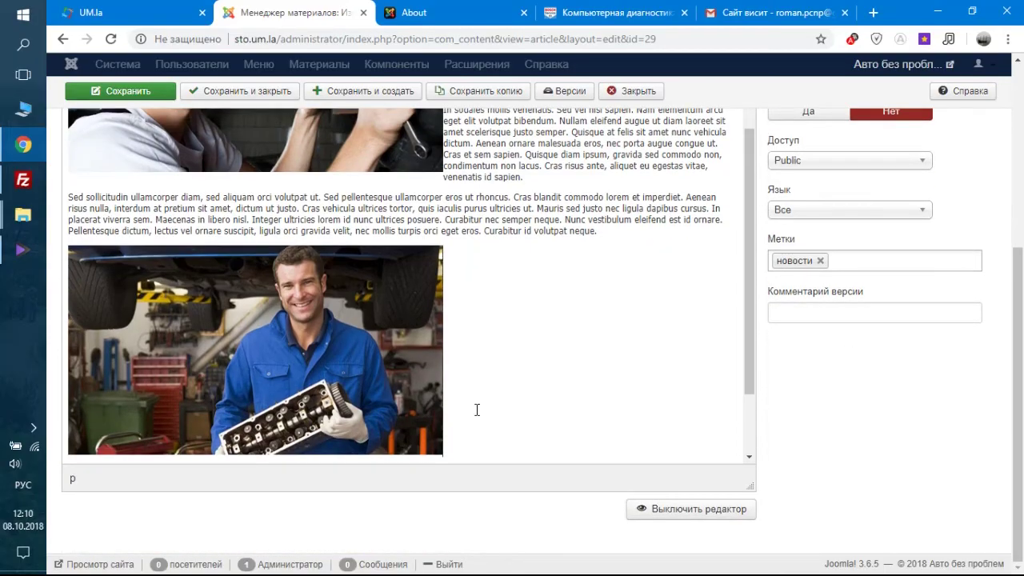
{"action": "left_click_drag", "start_coordinate": [360, 364], "coordinate": [80, 235]}
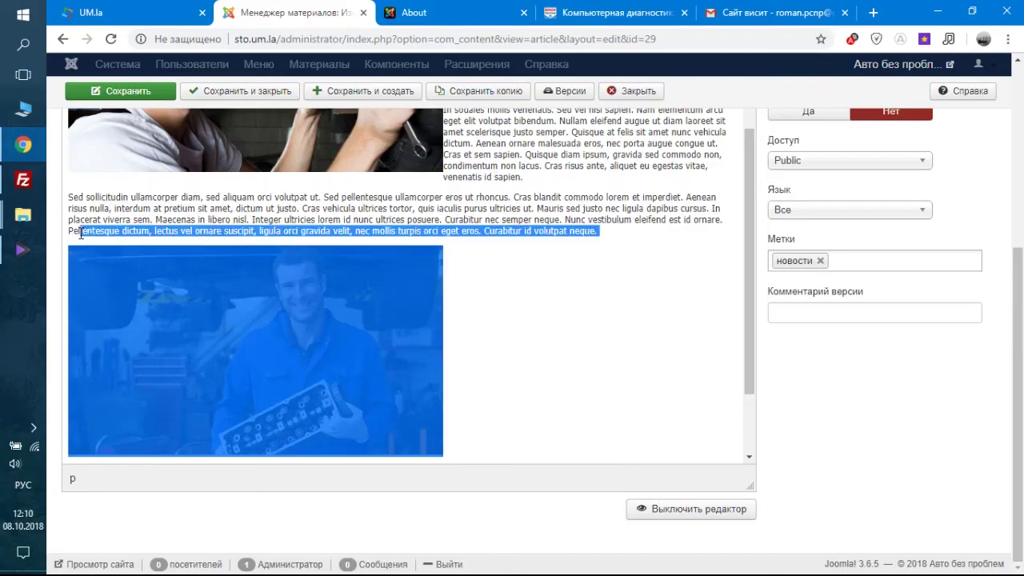
{"action": "left_click", "coordinate": [465, 409]}
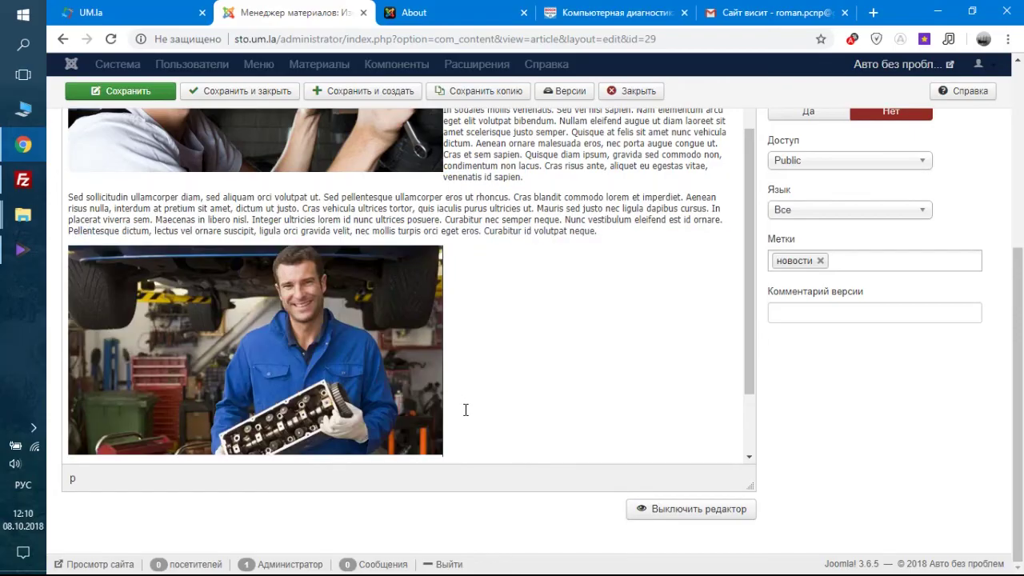
{"action": "left_click", "coordinate": [200, 357]}
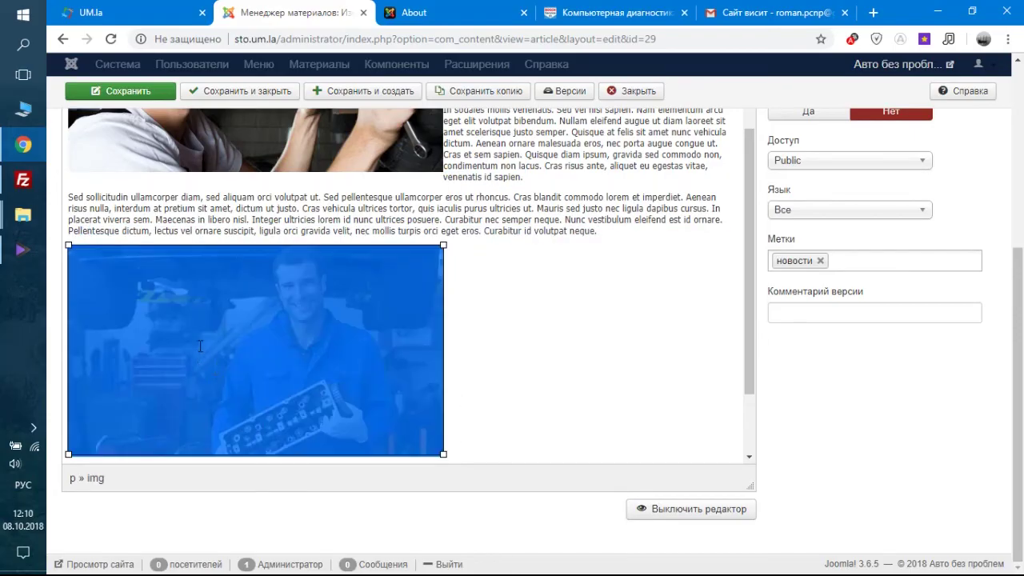
{"action": "left_click_drag", "start_coordinate": [443, 244], "coordinate": [317, 312]}
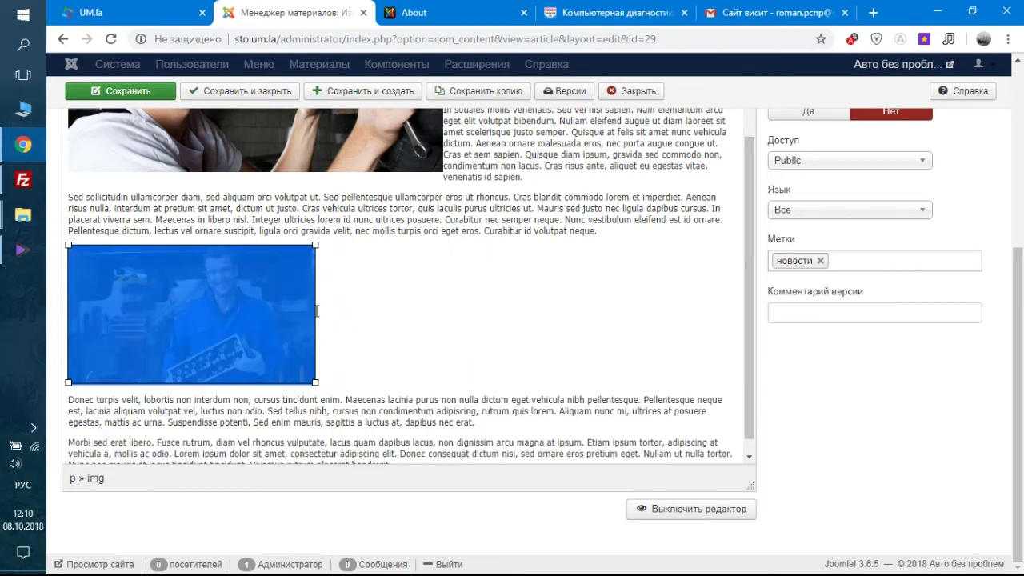
{"action": "left_click", "coordinate": [360, 294]}
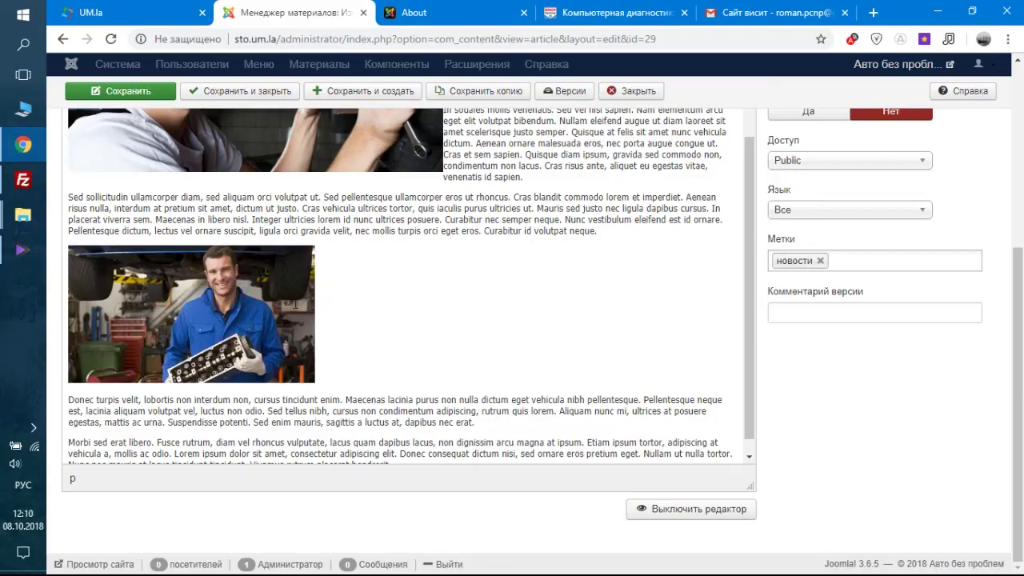
Select the resized photo, open the image insertion settings and set the alignment to "Вправо".
{"action": "left_click", "coordinate": [173, 326]}
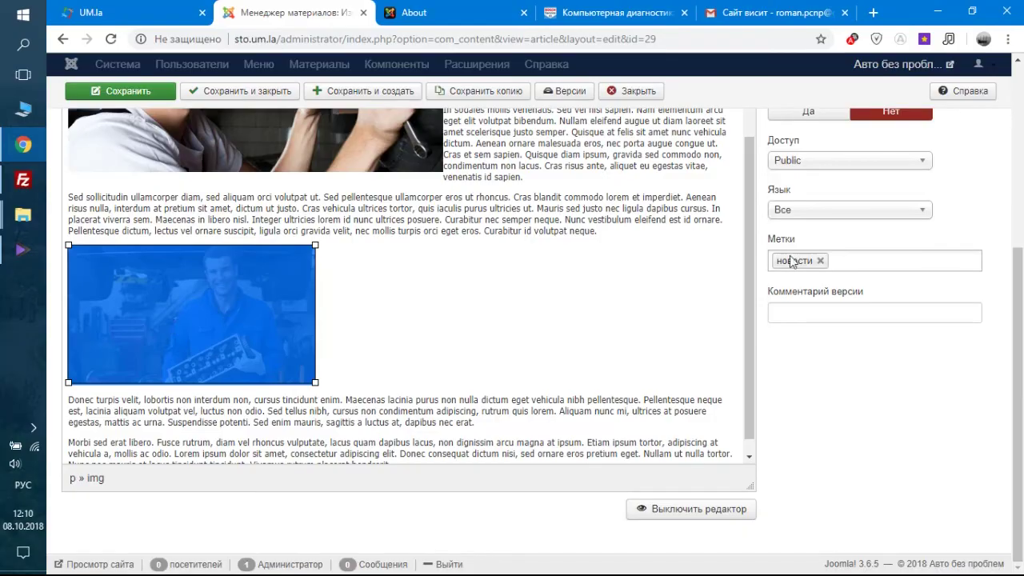
{"action": "scroll", "coordinate": [790, 262], "scroll_direction": "up", "scroll_amount": 3}
{"action": "left_click", "coordinate": [181, 242]}
{"action": "scroll", "coordinate": [512, 425], "scroll_direction": "down", "scroll_amount": 2}
{"action": "scroll", "coordinate": [512, 425], "scroll_direction": "down", "scroll_amount": 1}
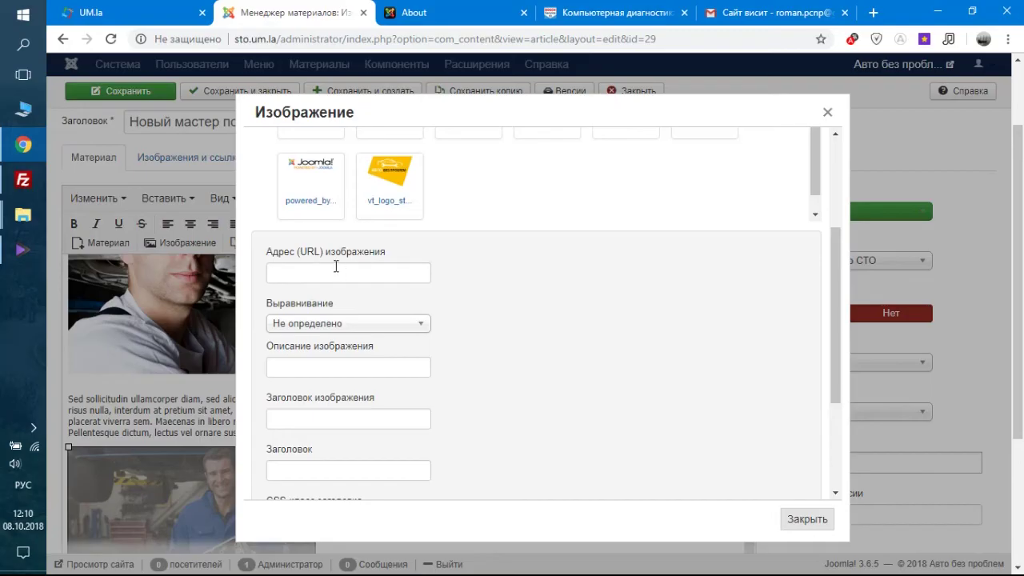
{"action": "left_click", "coordinate": [357, 323]}
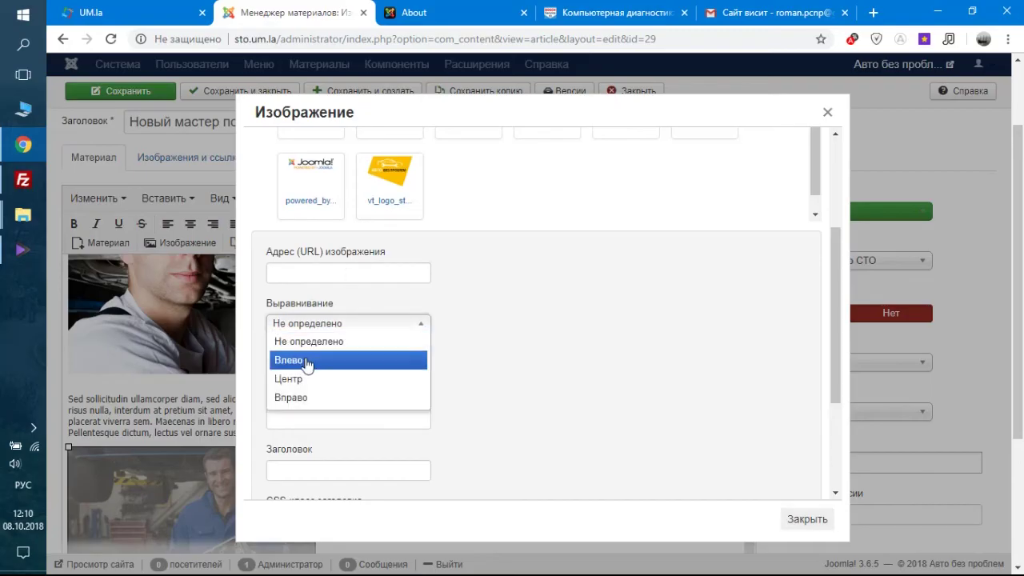
{"action": "left_click", "coordinate": [309, 397]}
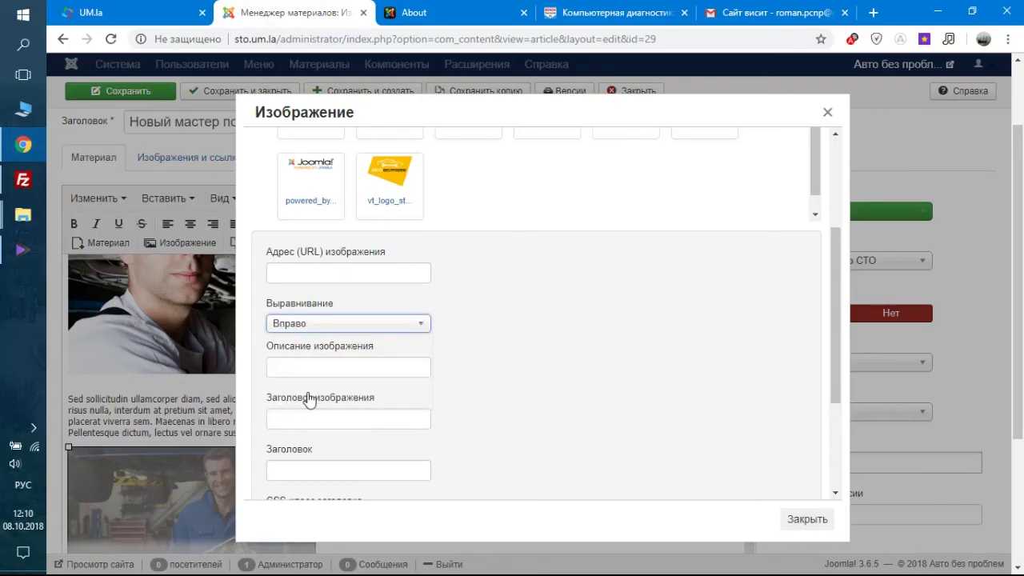
Examine the image description, image title, caption and caption CSS class fields and the file upload option.
{"action": "left_click", "coordinate": [312, 367]}
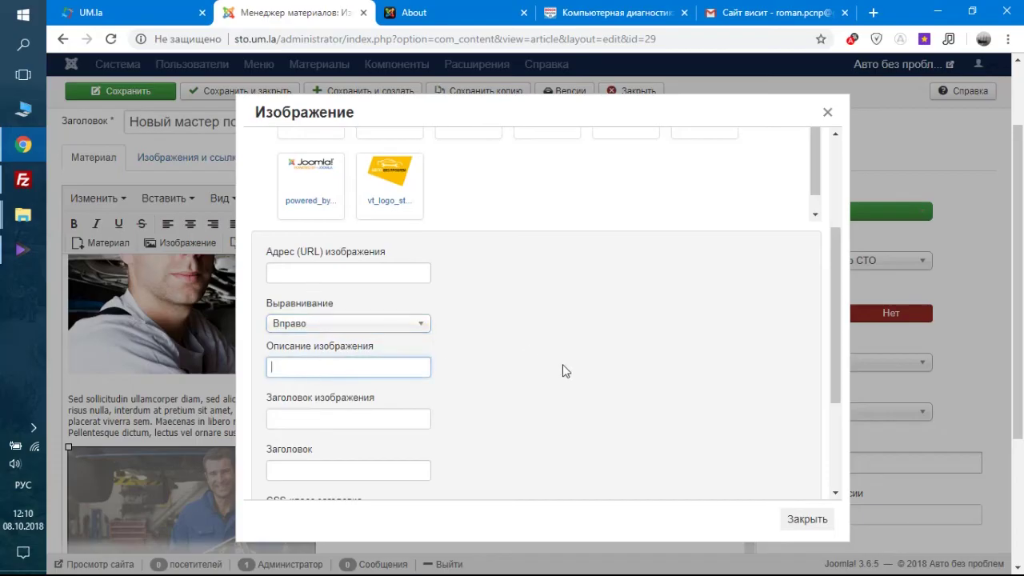
{"action": "scroll", "coordinate": [562, 364], "scroll_direction": "down", "scroll_amount": 2}
{"action": "left_click", "coordinate": [339, 311]}
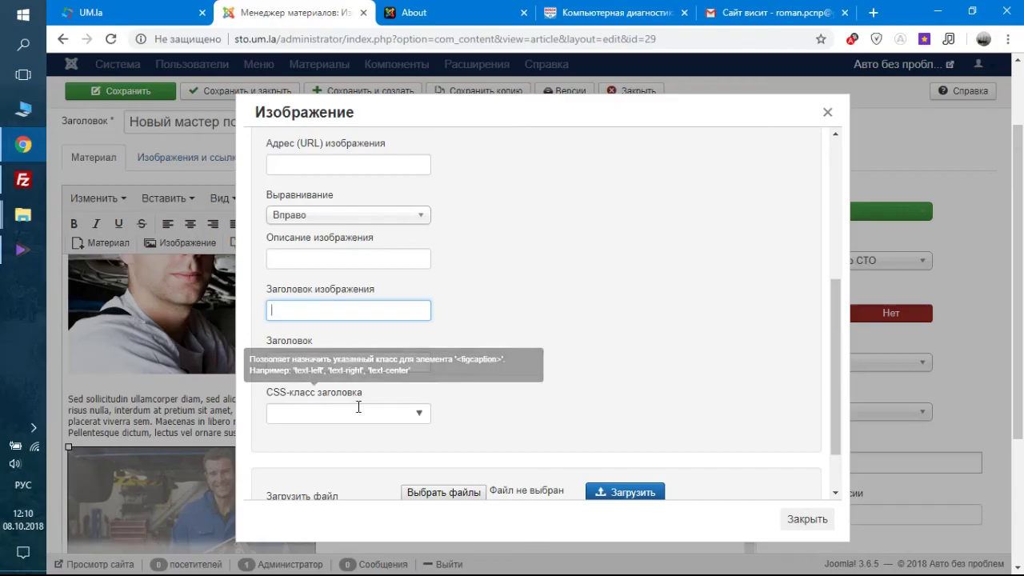
{"action": "scroll", "coordinate": [555, 370], "scroll_direction": "down", "scroll_amount": 1}
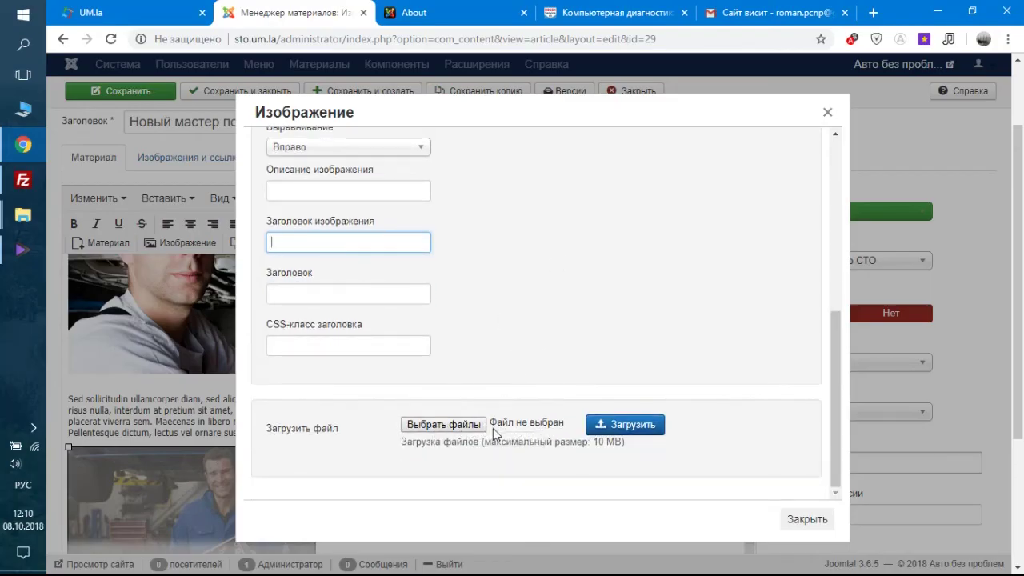
{"action": "scroll", "coordinate": [515, 336], "scroll_direction": "up", "scroll_amount": 5}
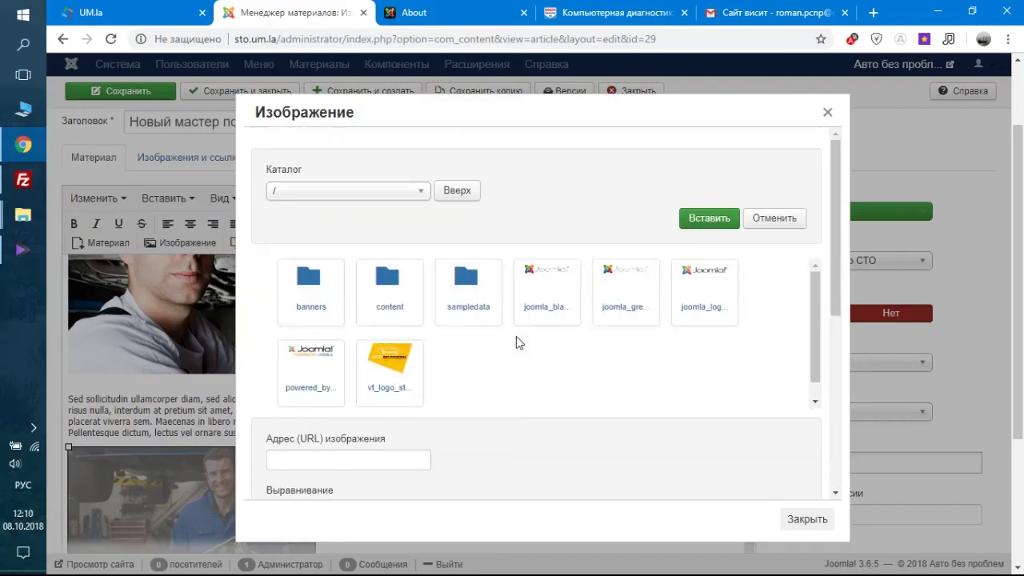
Open the image folder content/clients, review the image settings, and try to apply the insertion without choosing a file.
{"action": "left_click", "coordinate": [393, 307]}
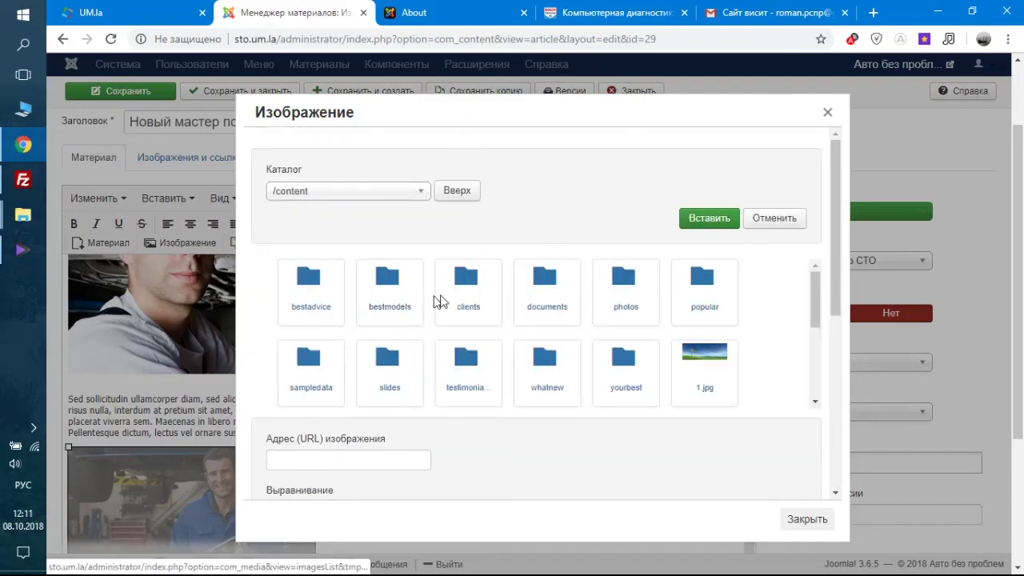
{"action": "left_click", "coordinate": [466, 292]}
{"action": "scroll", "coordinate": [516, 371], "scroll_direction": "down", "scroll_amount": 3}
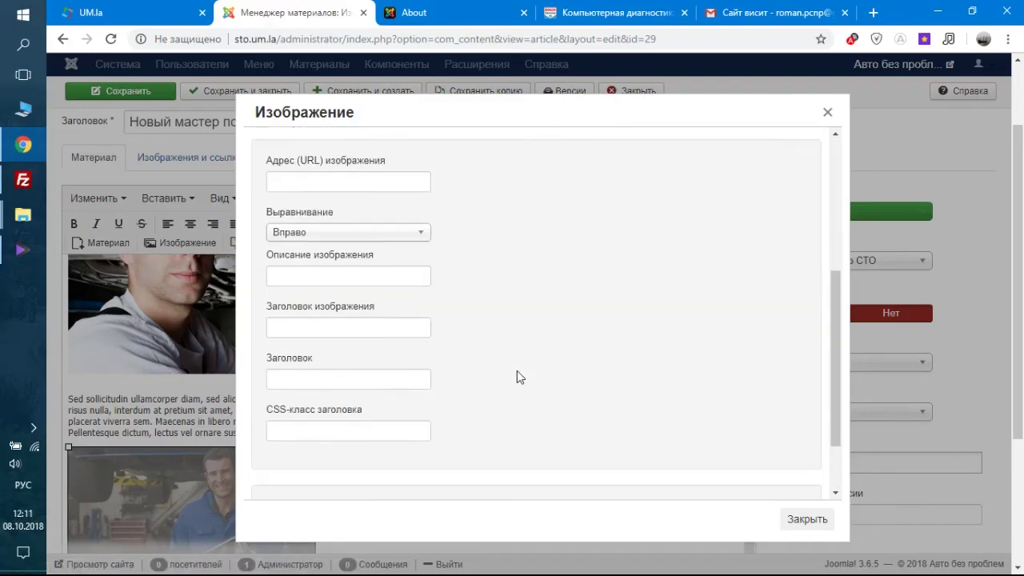
{"action": "scroll", "coordinate": [517, 370], "scroll_direction": "down", "scroll_amount": 2}
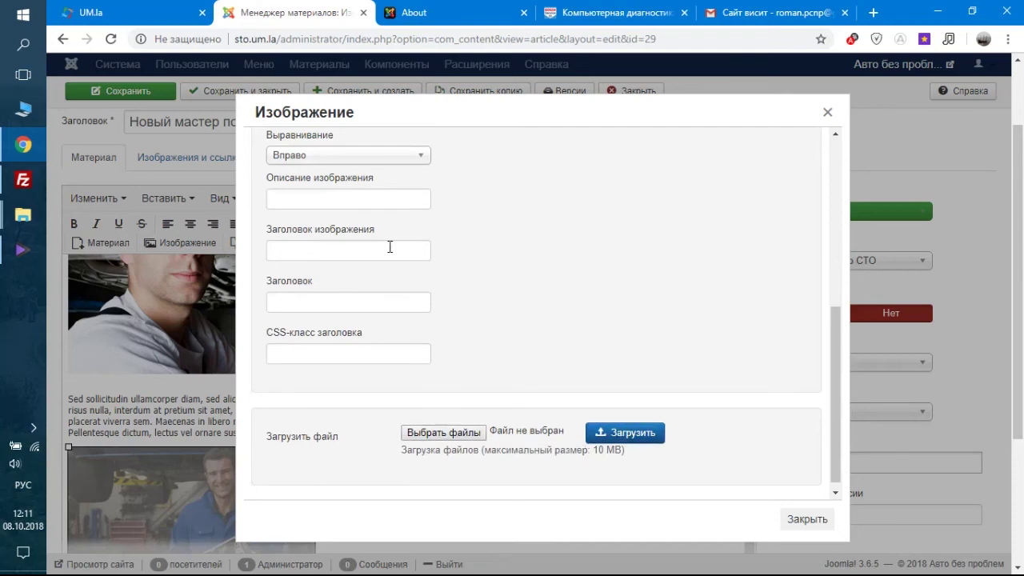
{"action": "scroll", "coordinate": [389, 248], "scroll_direction": "up", "scroll_amount": 2}
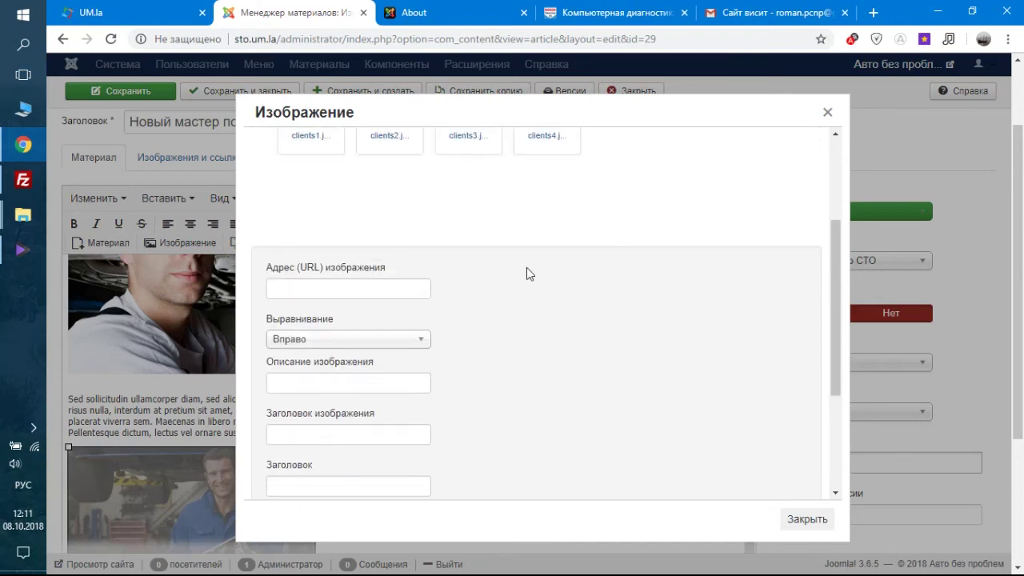
{"action": "scroll", "coordinate": [527, 389], "scroll_direction": "down", "scroll_amount": 4}
{"action": "scroll", "coordinate": [453, 236], "scroll_direction": "up", "scroll_amount": 3}
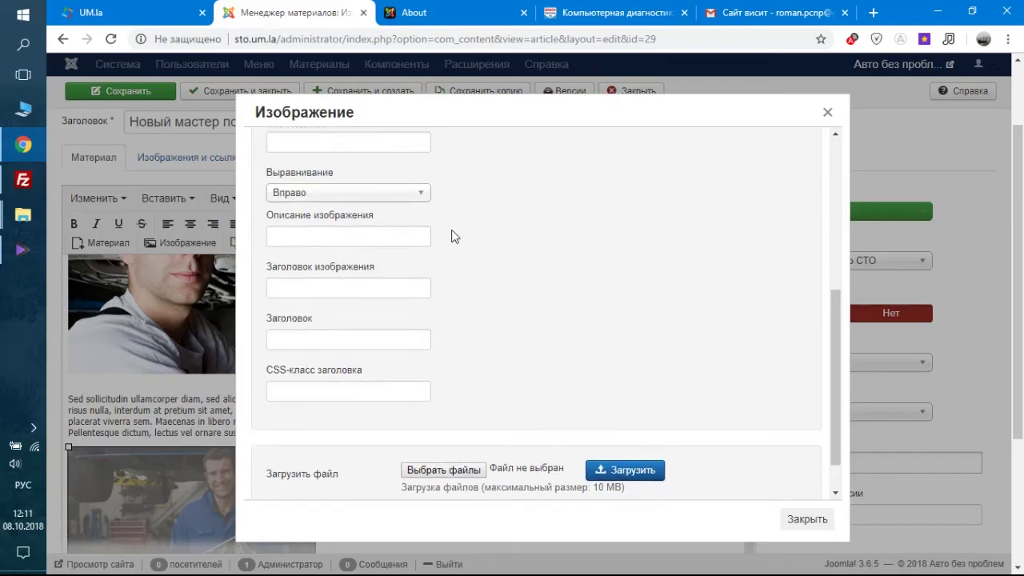
{"action": "scroll", "coordinate": [468, 276], "scroll_direction": "up", "scroll_amount": 3}
{"action": "left_click", "coordinate": [725, 223]}
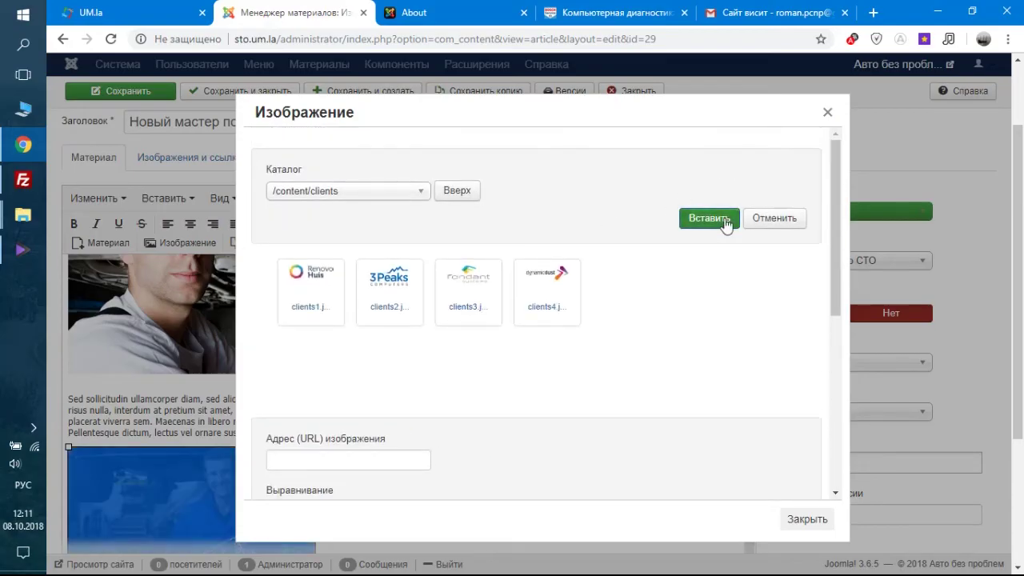
Cancel the image insertion, then save and close the material "Новый мастер по ходовой".
{"action": "left_click", "coordinate": [766, 218]}
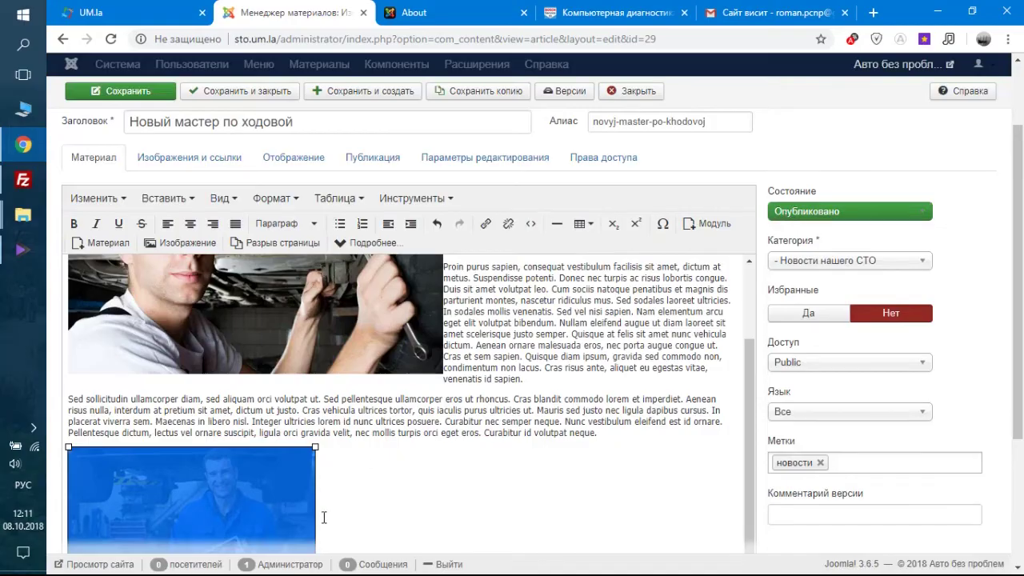
{"action": "key", "text": "ctrl+s"}
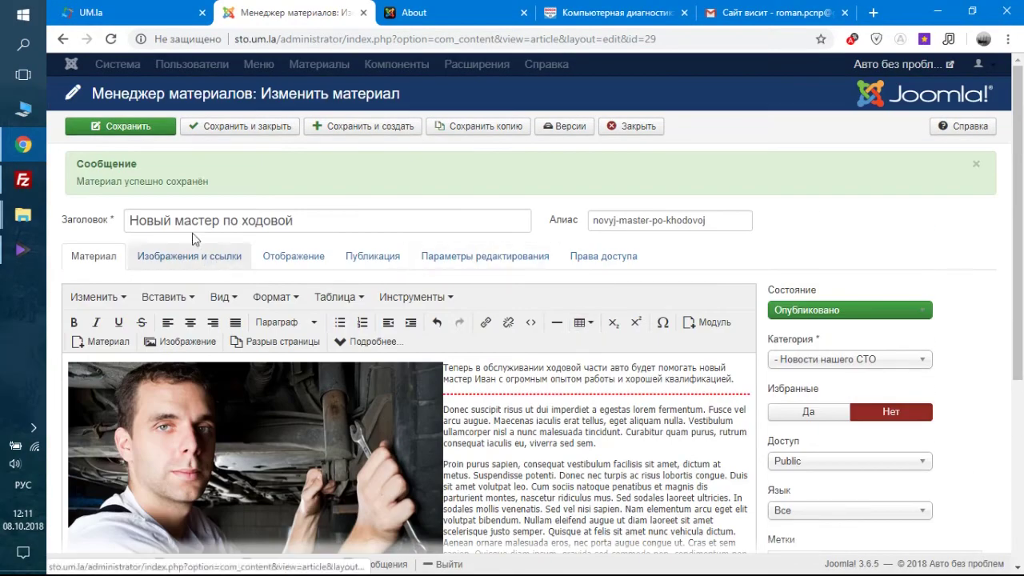
{"action": "left_click", "coordinate": [267, 129]}
Open the site's home page and examine the material cards in the "Новости нашего СТО" block.
{"action": "key", "text": "ctrl+Tab"}
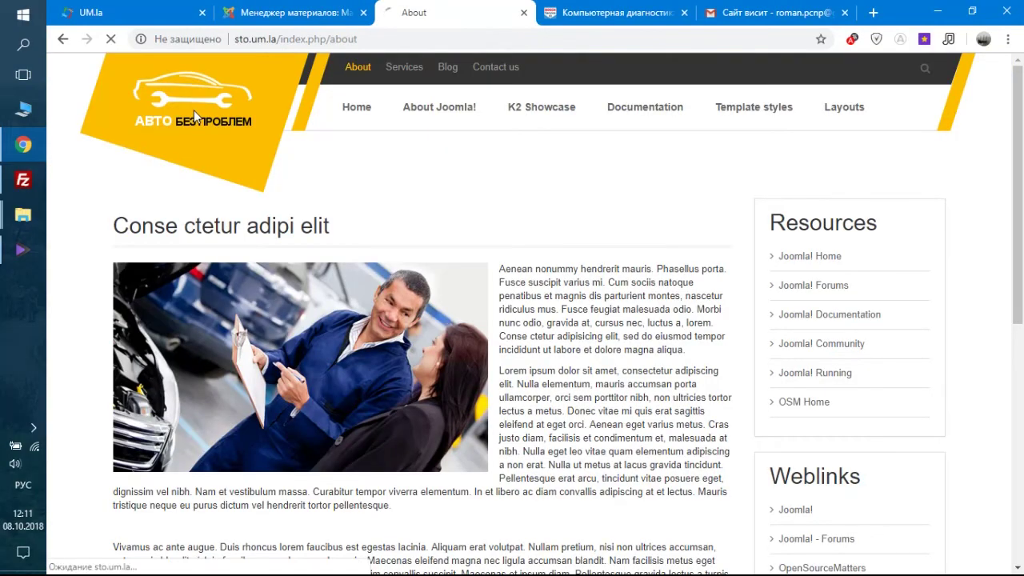
{"action": "left_click", "coordinate": [195, 116]}
{"action": "scroll", "coordinate": [242, 300], "scroll_direction": "down", "scroll_amount": 15}
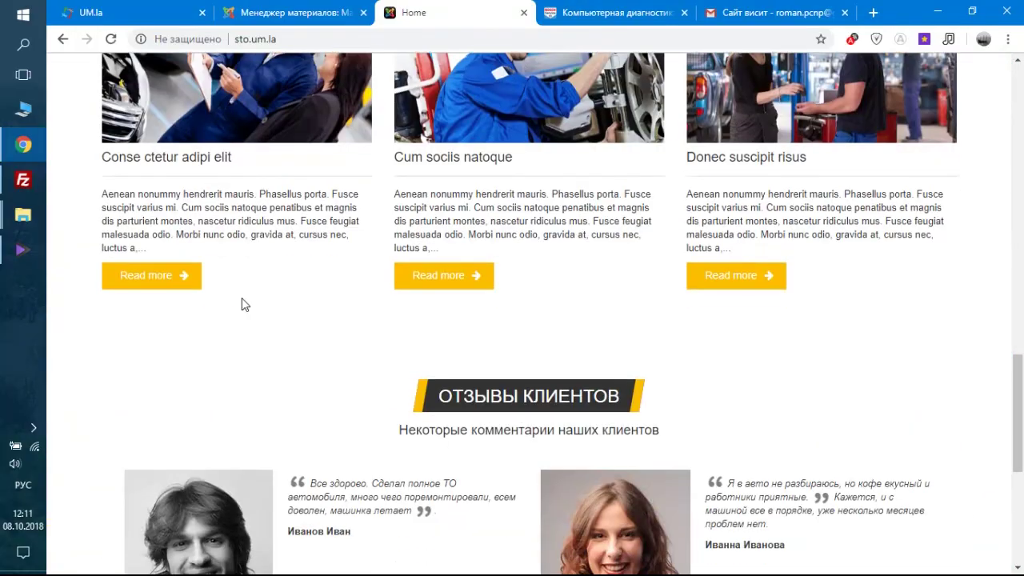
{"action": "scroll", "coordinate": [242, 301], "scroll_direction": "up", "scroll_amount": 2}
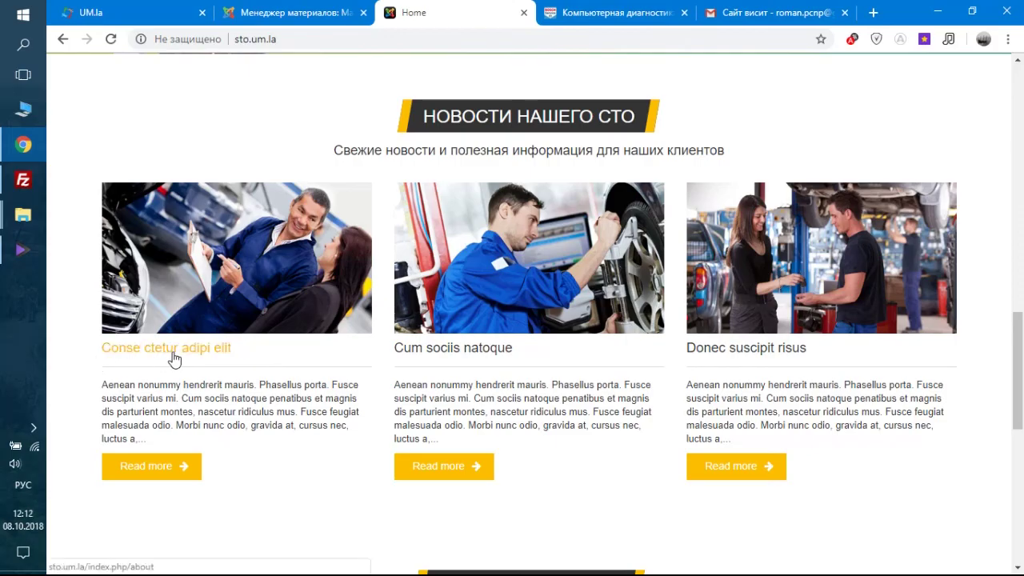
Replace the intro text of material "Conse ctetur adipi elit" with "Теперь на Сто введен учет всех проведенных работ и автоматизированная история работы с вашим авто.".
{"action": "left_click", "coordinate": [370, 7]}
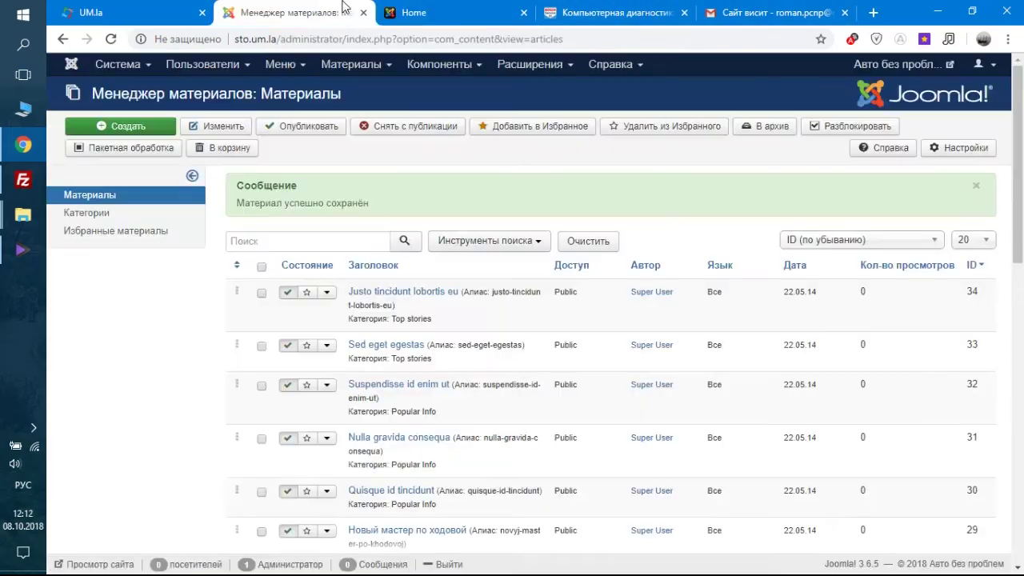
{"action": "scroll", "coordinate": [478, 421], "scroll_direction": "down", "scroll_amount": 1}
{"action": "scroll", "coordinate": [478, 421], "scroll_direction": "down", "scroll_amount": 6}
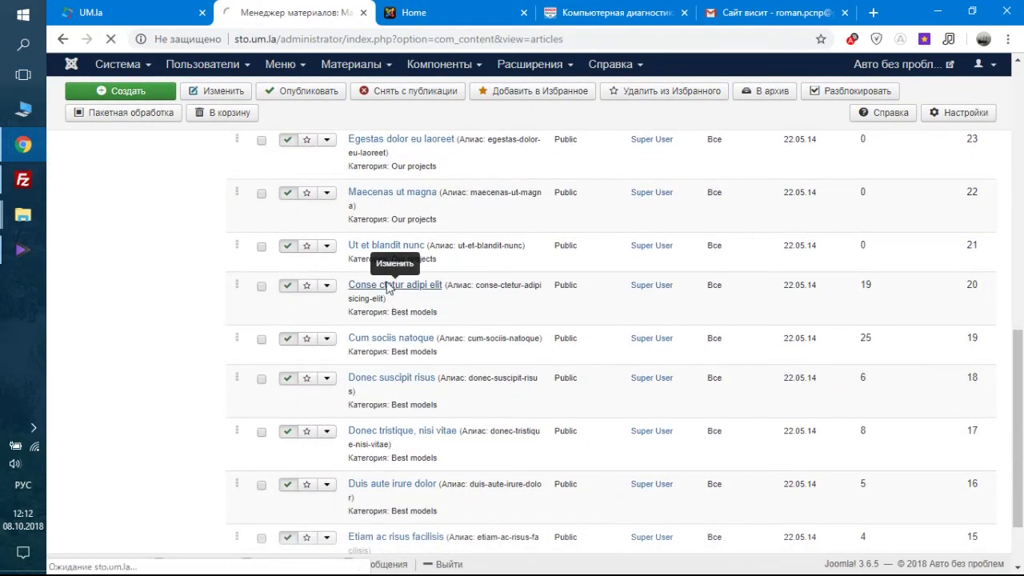
{"action": "left_click", "coordinate": [388, 285]}
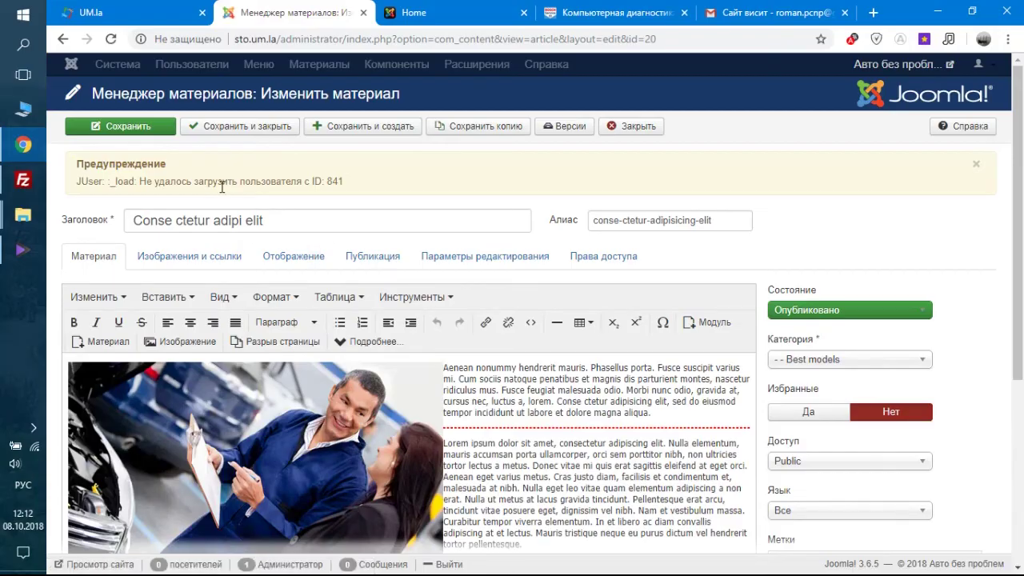
{"action": "scroll", "coordinate": [457, 253], "scroll_direction": "down", "scroll_amount": 1}
{"action": "left_click_drag", "start_coordinate": [447, 266], "coordinate": [652, 313]}
{"action": "type", "text": "Te"}
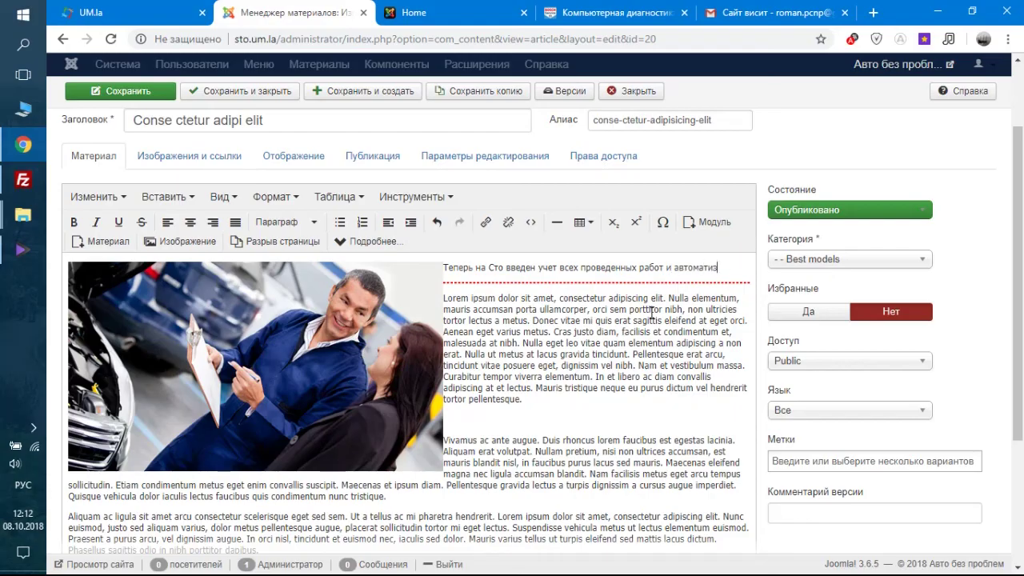
{"action": "type", "text": "нная история работы с вашим авто."}
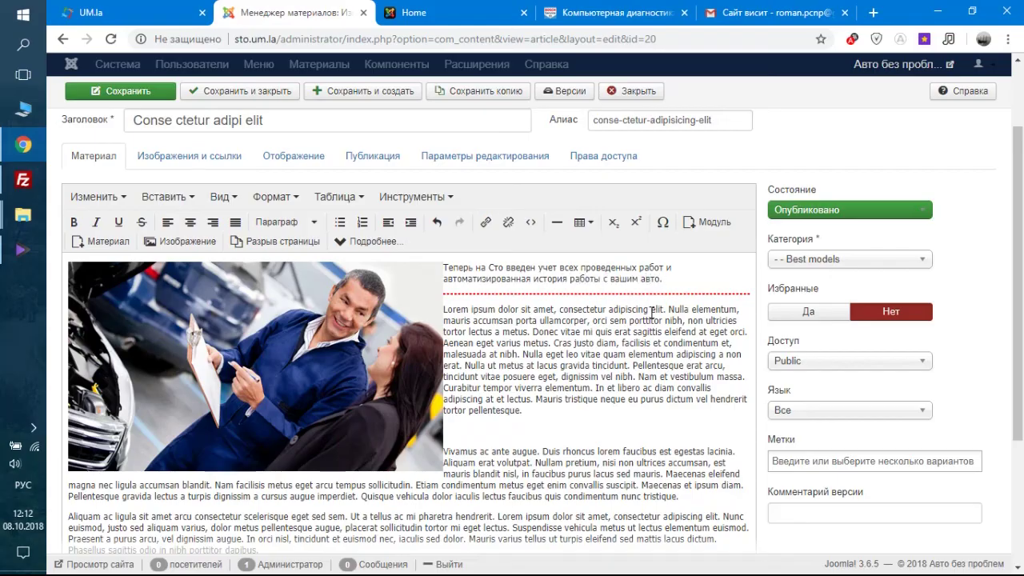
Retitle the material "Новая система учета", clear its alias so it is generated automatically, and save.
{"action": "scroll", "coordinate": [534, 404], "scroll_direction": "down", "scroll_amount": 3}
{"action": "scroll", "coordinate": [534, 408], "scroll_direction": "up", "scroll_amount": 3}
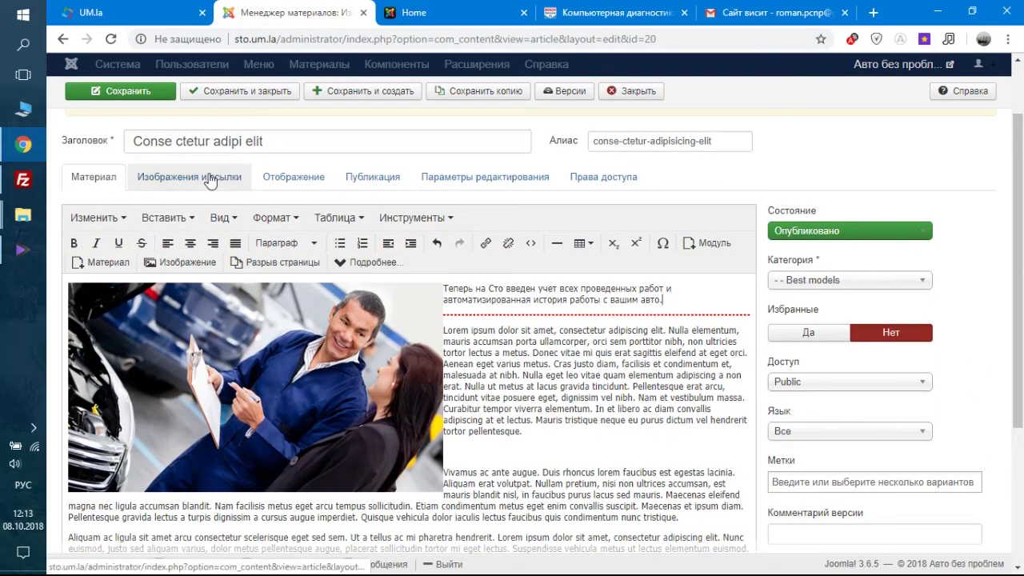
{"action": "left_click", "coordinate": [104, 150]}
{"action": "type", "text": "Новая система учета"}
{"action": "triple_click", "coordinate": [613, 143]}
{"action": "key", "text": "BackSpace"}
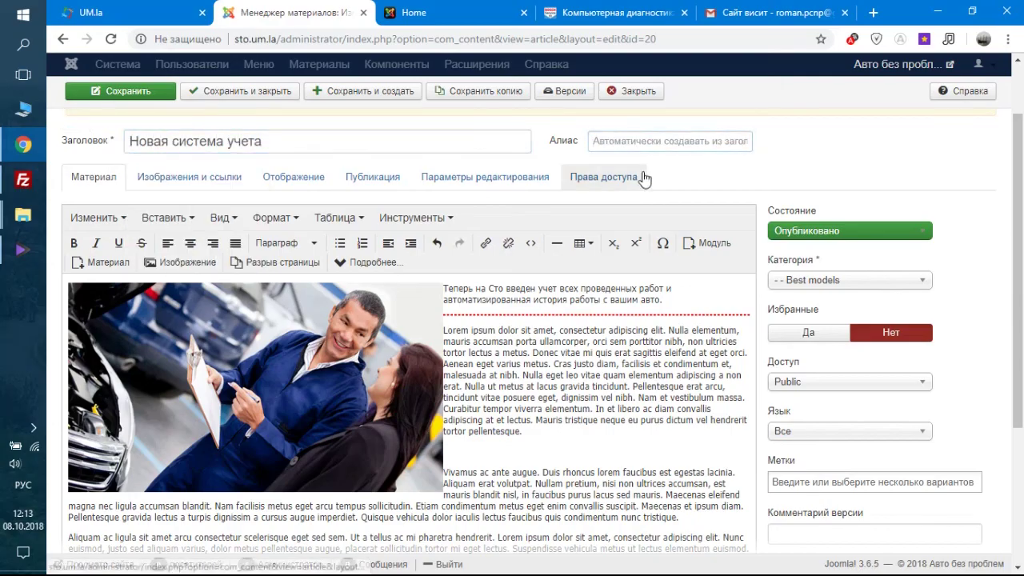
{"action": "left_click", "coordinate": [138, 92]}
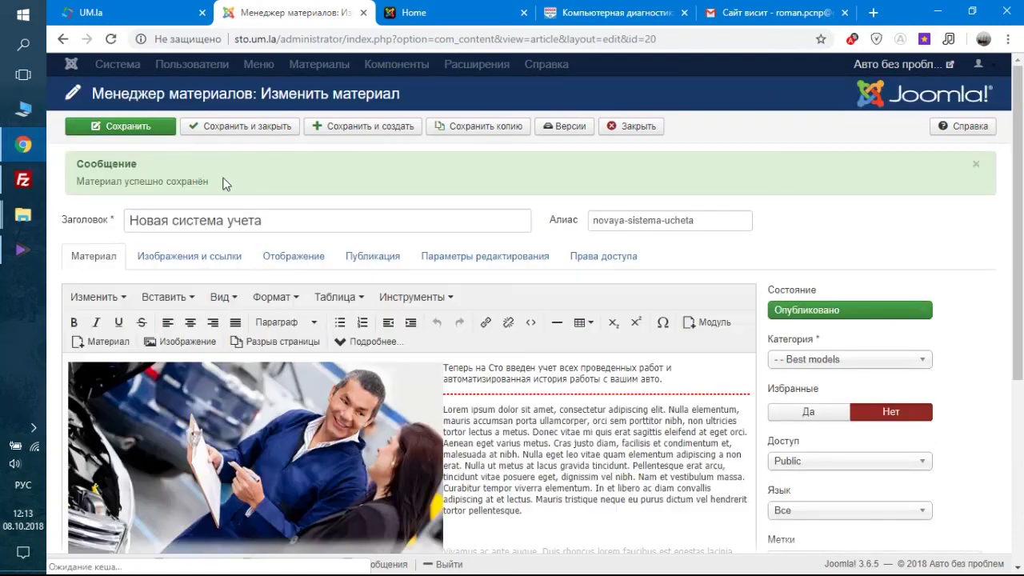
Reload the home page to check the news block against the retitled material.
{"action": "left_click", "coordinate": [424, 12]}
{"action": "left_click", "coordinate": [111, 40]}
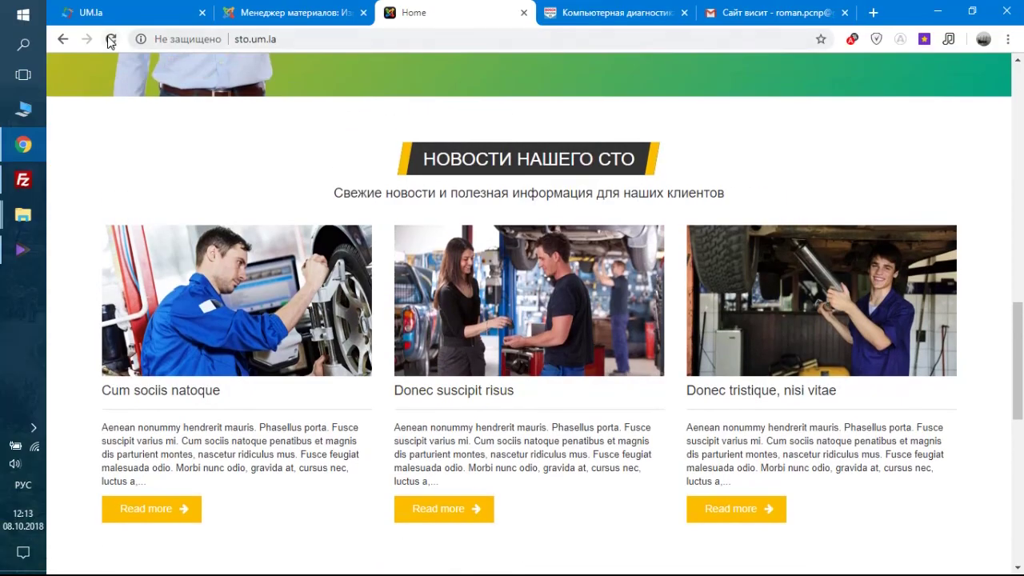
{"action": "left_click", "coordinate": [111, 40]}
Set the category of the material "Новая система учета" to "Новости нашего СТО" and save it.
{"action": "left_click", "coordinate": [288, 12]}
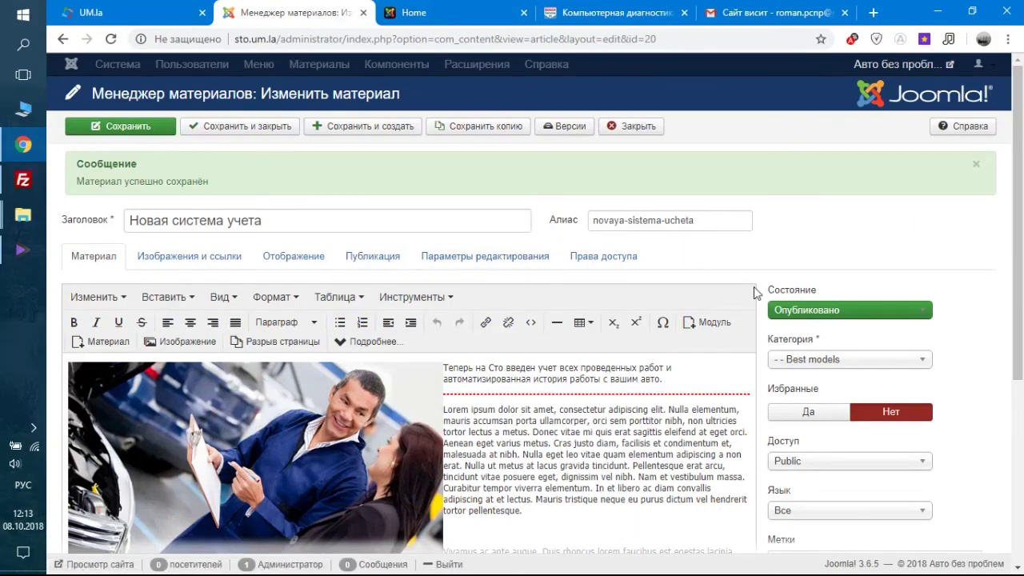
{"action": "left_click", "coordinate": [839, 363]}
{"action": "left_click", "coordinate": [839, 552]}
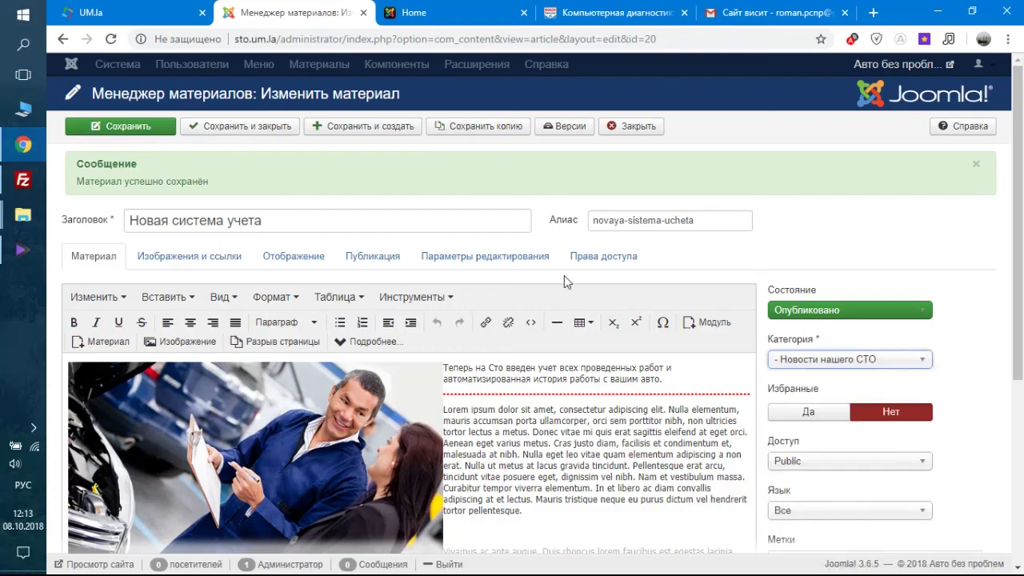
{"action": "left_click", "coordinate": [150, 128]}
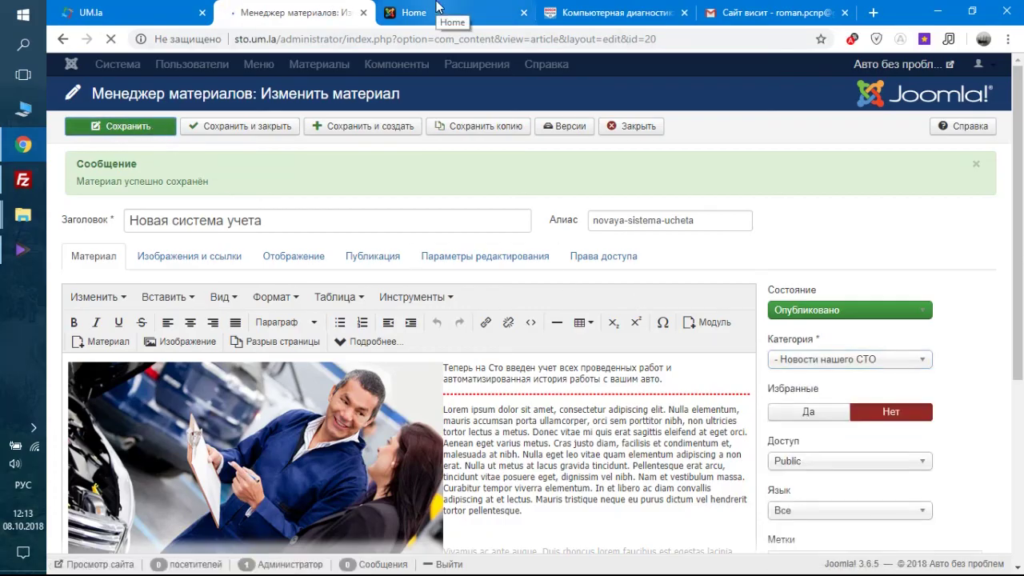
Reload the home page and compare its news block with the recategorised material in the administrator.
{"action": "left_click", "coordinate": [436, 10]}
{"action": "left_click", "coordinate": [113, 39]}
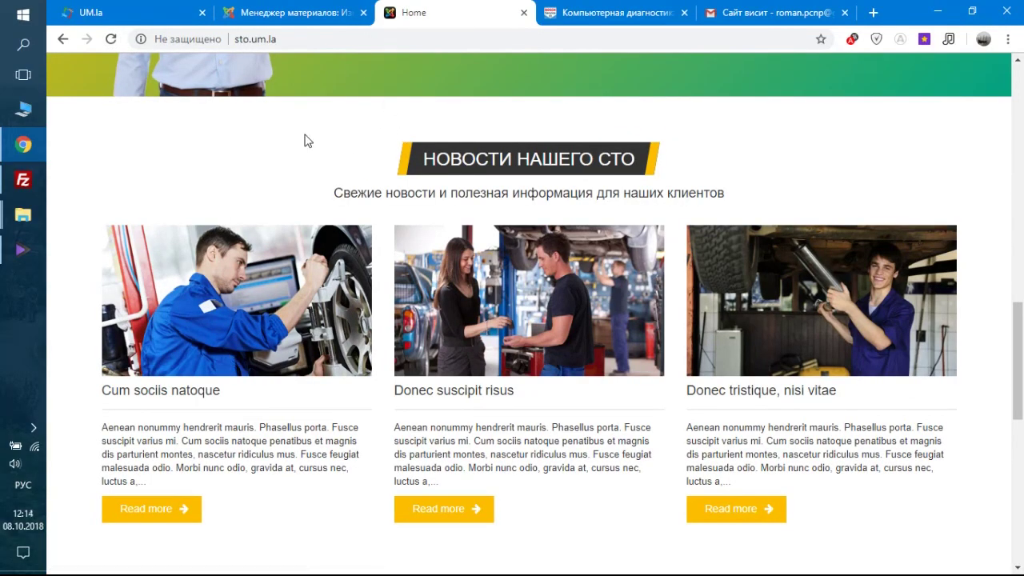
{"action": "scroll", "coordinate": [555, 187], "scroll_direction": "up", "scroll_amount": 6}
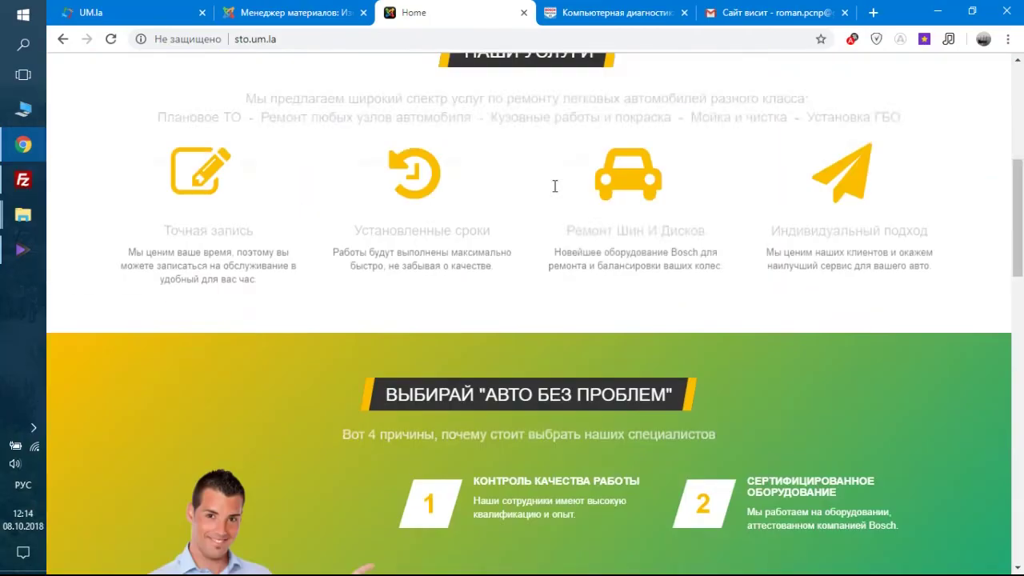
{"action": "scroll", "coordinate": [563, 355], "scroll_direction": "down", "scroll_amount": 7}
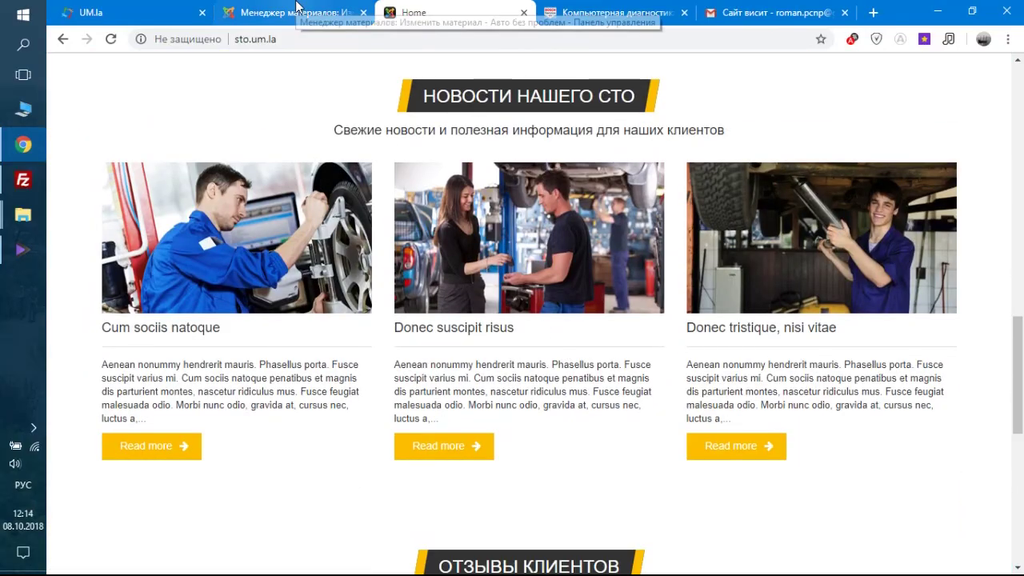
{"action": "left_click", "coordinate": [297, 10]}
{"action": "key", "text": "ctrl+Tab"}
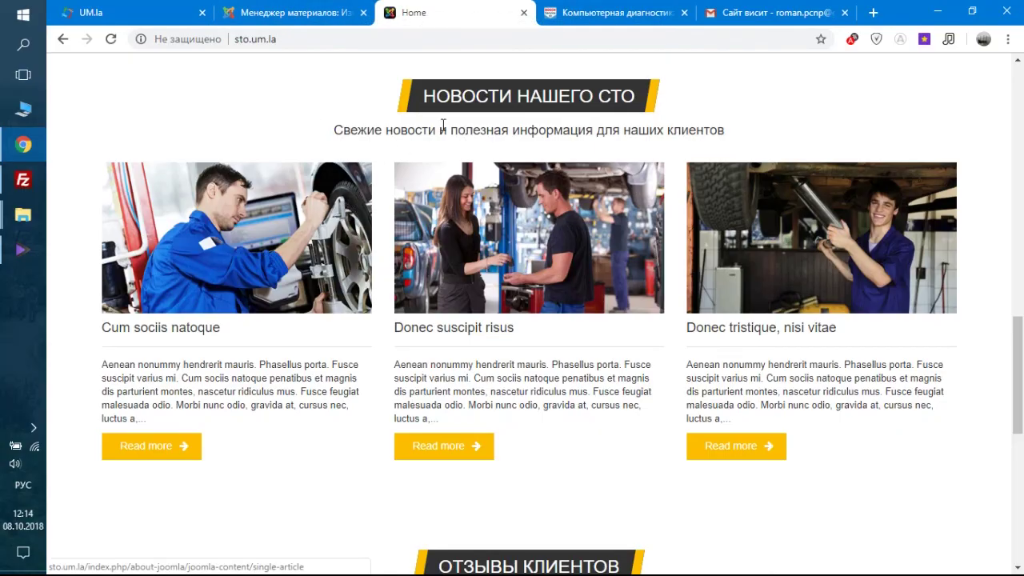
{"action": "left_click", "coordinate": [302, 8]}
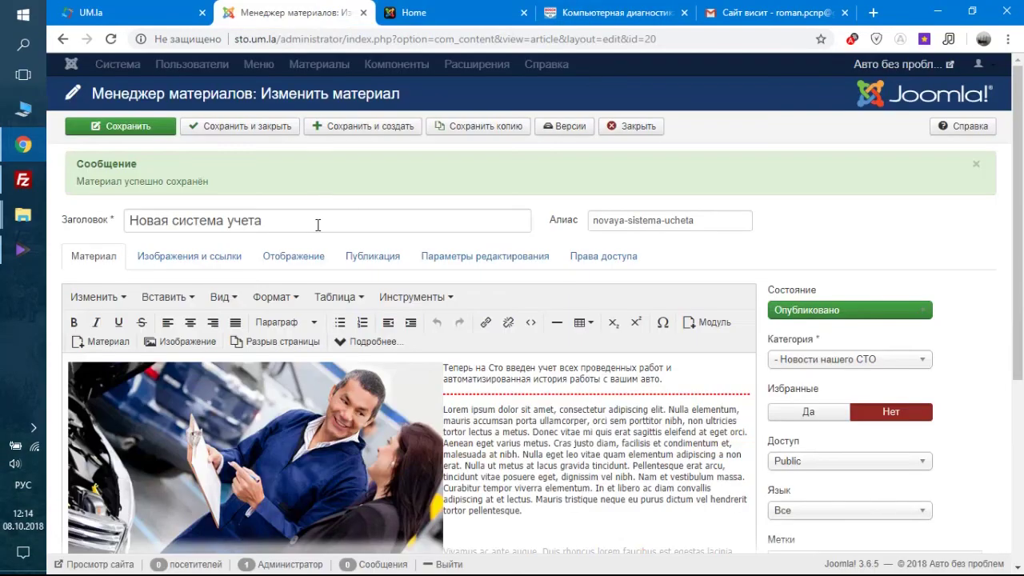
Close the material and open the Data Source settings of the site module "НОВОСТИ нашего СТО".
{"action": "left_click", "coordinate": [629, 134]}
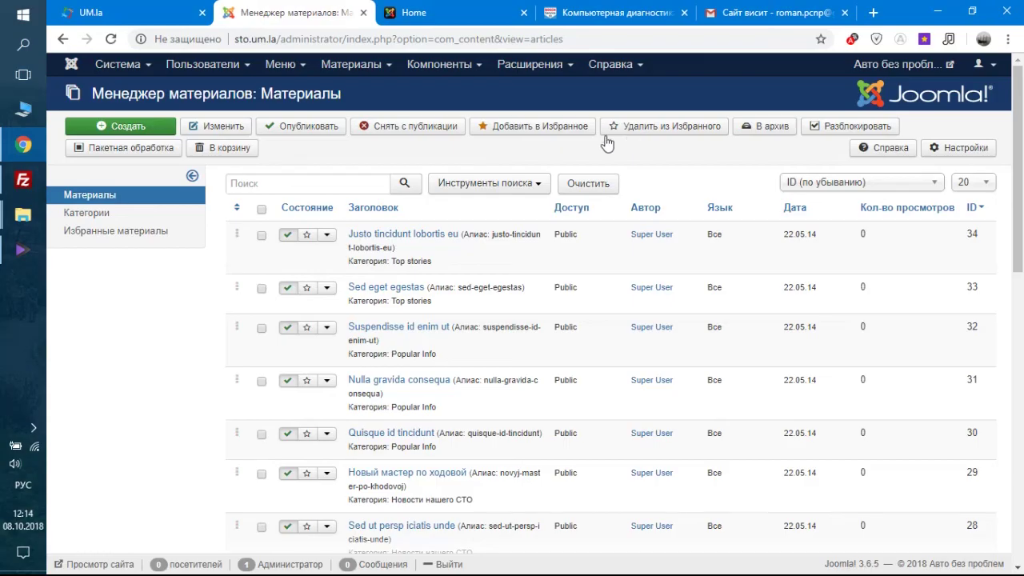
{"action": "left_click", "coordinate": [451, 16]}
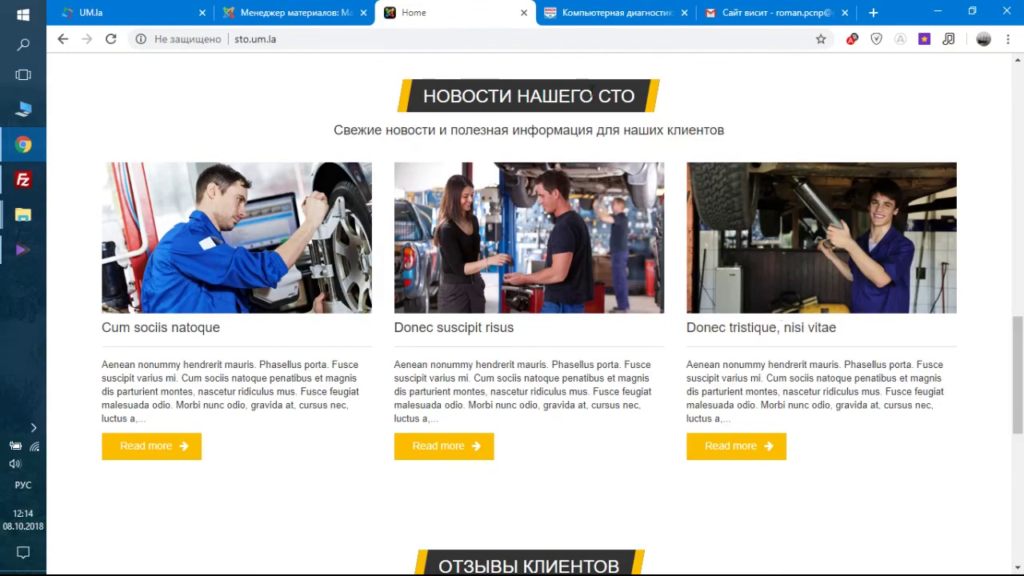
{"action": "left_click", "coordinate": [317, 10]}
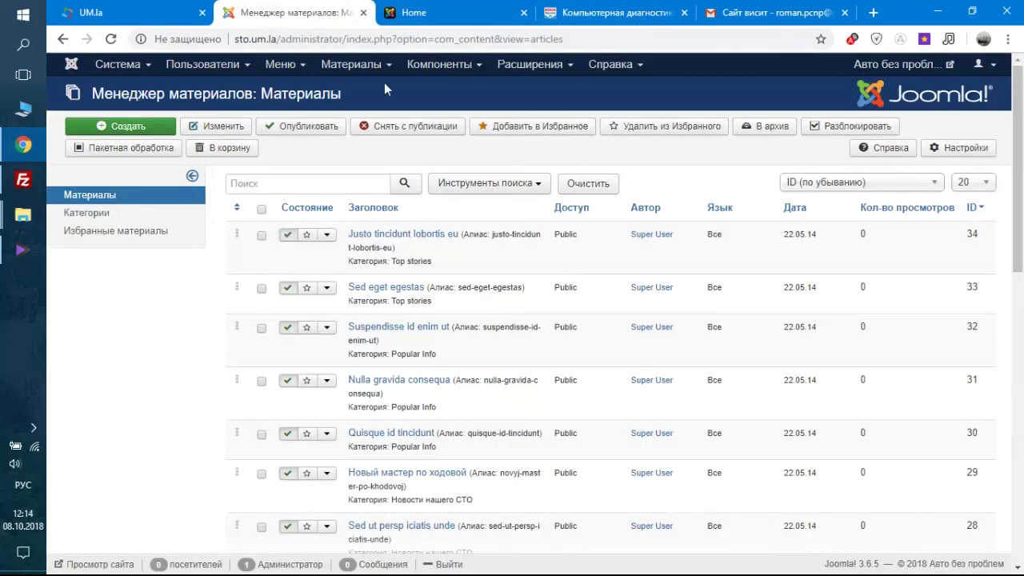
{"action": "left_click", "coordinate": [530, 64]}
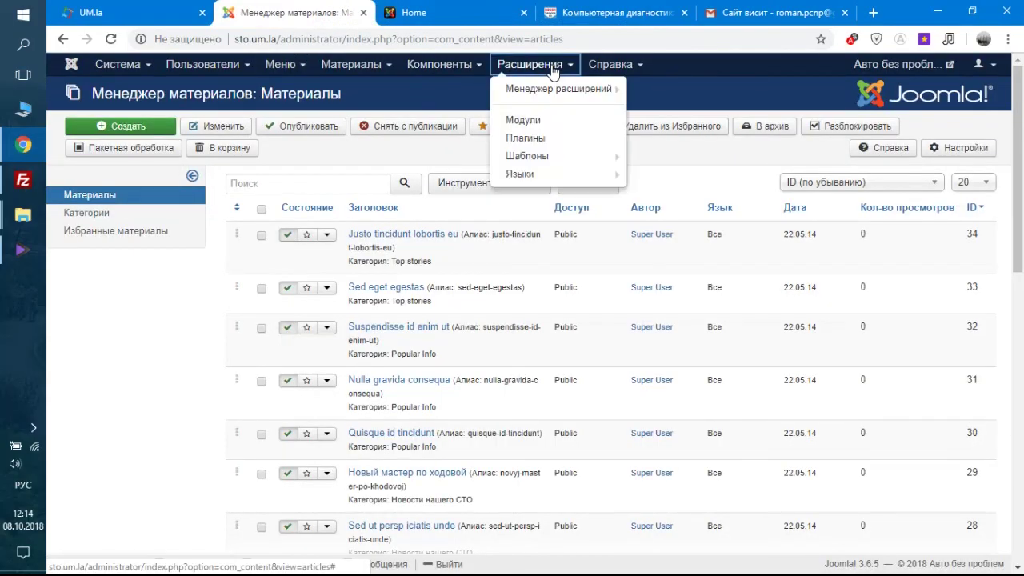
{"action": "left_click", "coordinate": [536, 114]}
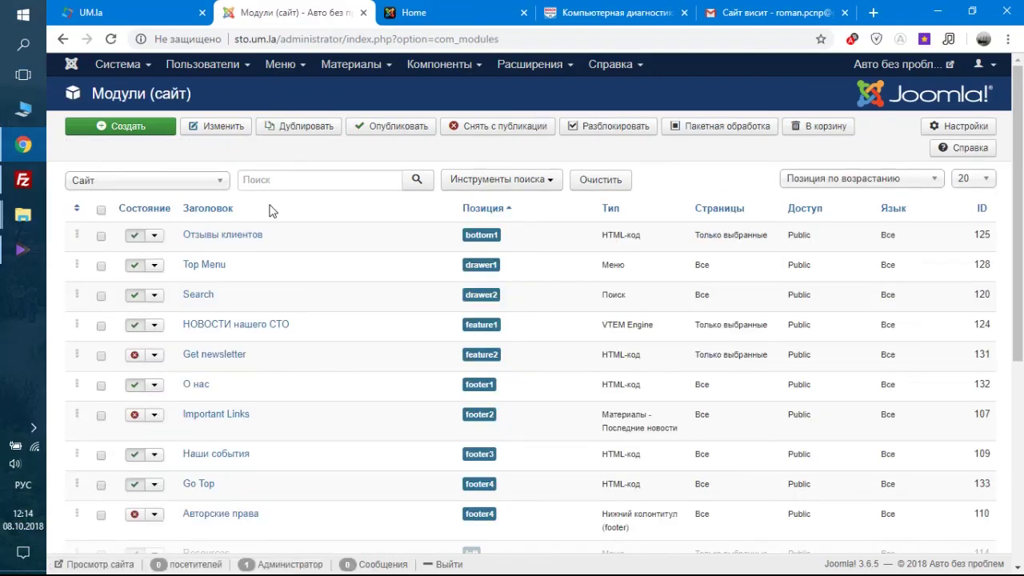
{"action": "left_click", "coordinate": [213, 326]}
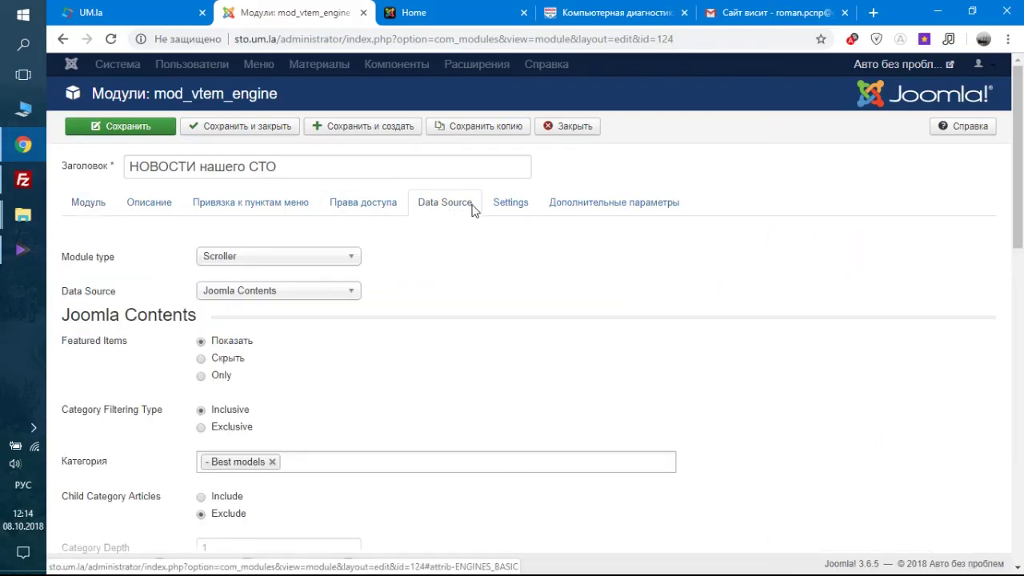
Replace the module's "Best models" source category with "Новости нашего СТО" and save the module.
{"action": "scroll", "coordinate": [402, 317], "scroll_direction": "down", "scroll_amount": 1}
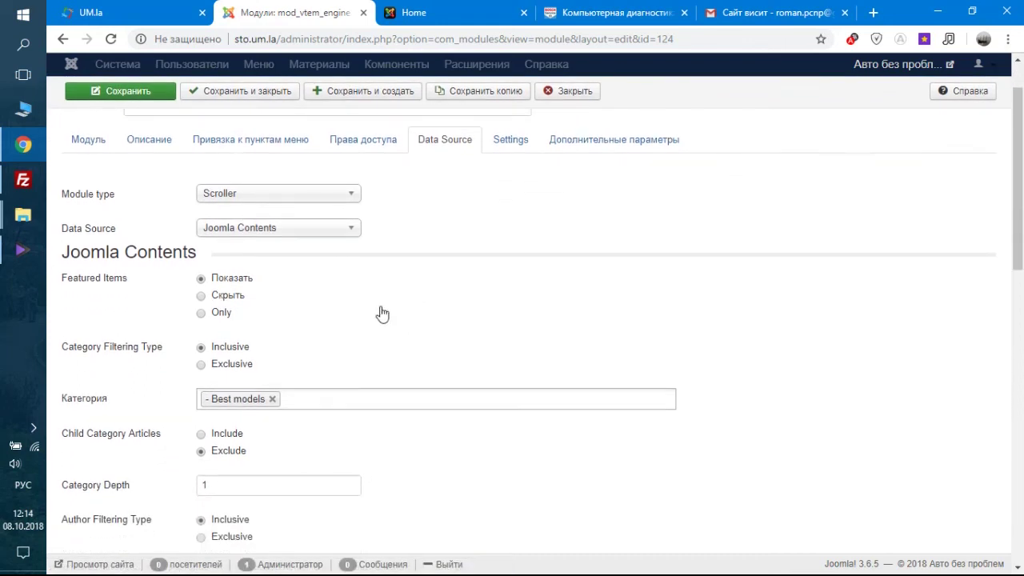
{"action": "scroll", "coordinate": [141, 413], "scroll_direction": "down", "scroll_amount": 2}
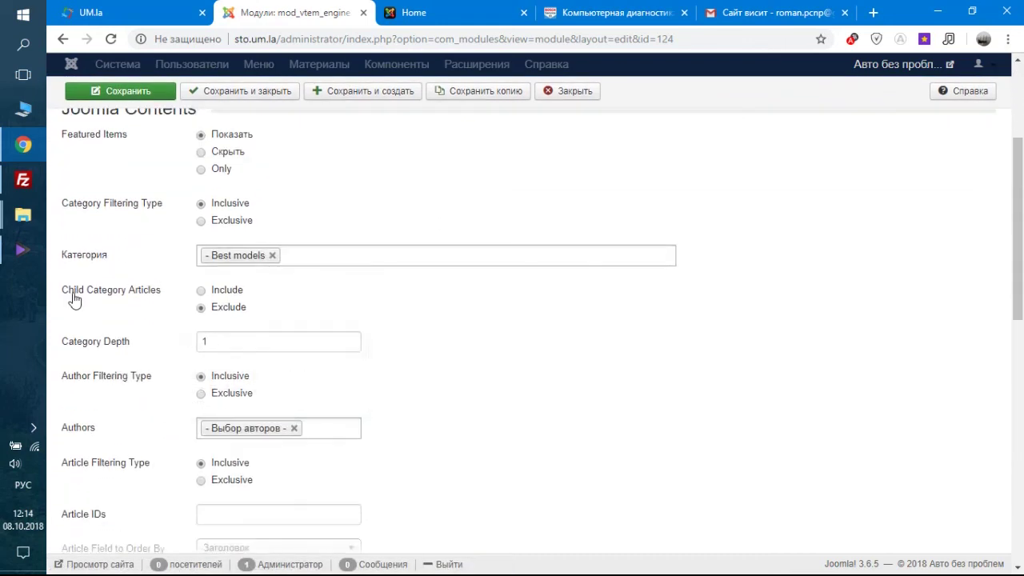
{"action": "left_click", "coordinate": [270, 255]}
{"action": "left_click", "coordinate": [247, 254]}
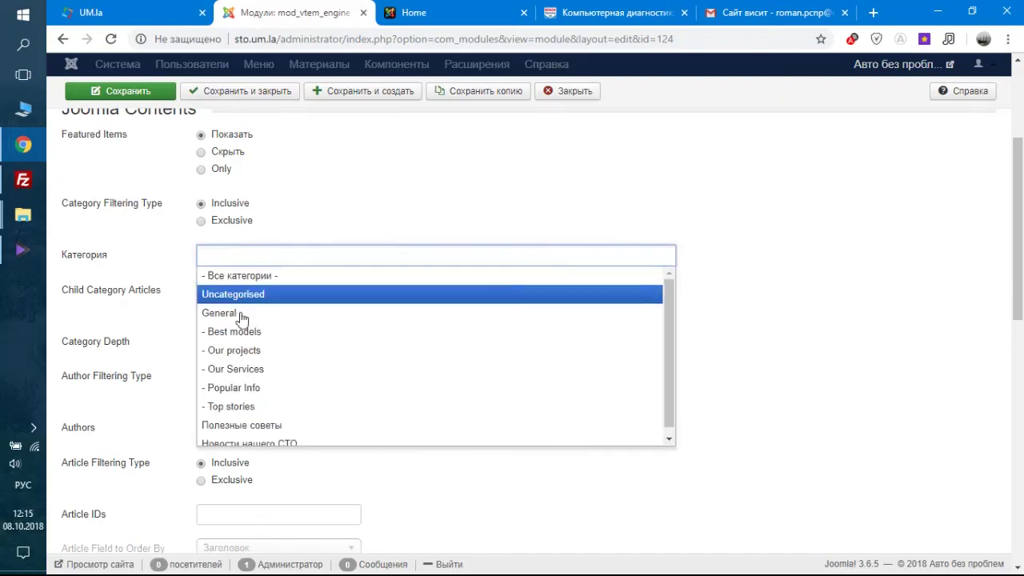
{"action": "left_click", "coordinate": [258, 438]}
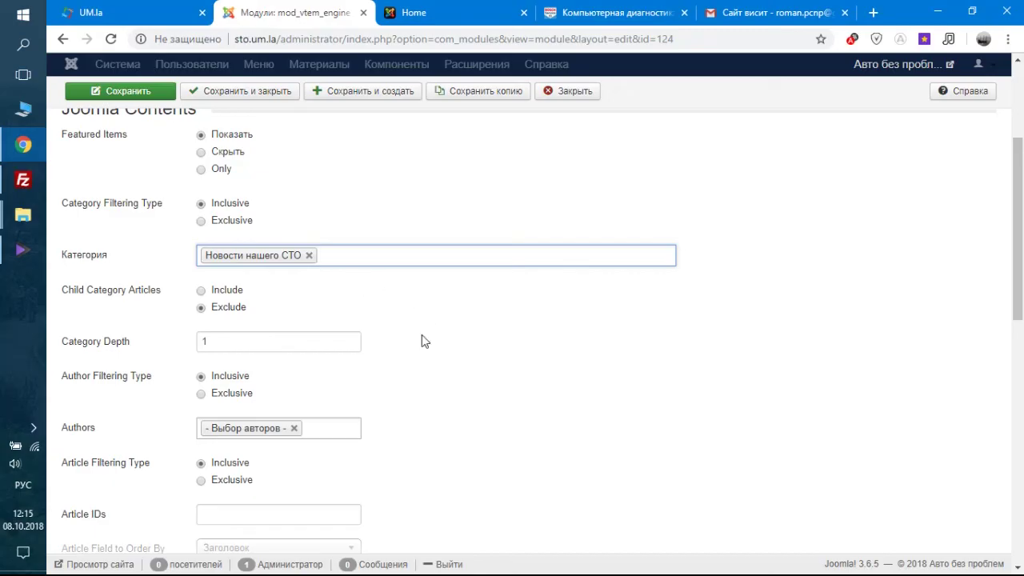
{"action": "left_click", "coordinate": [124, 90]}
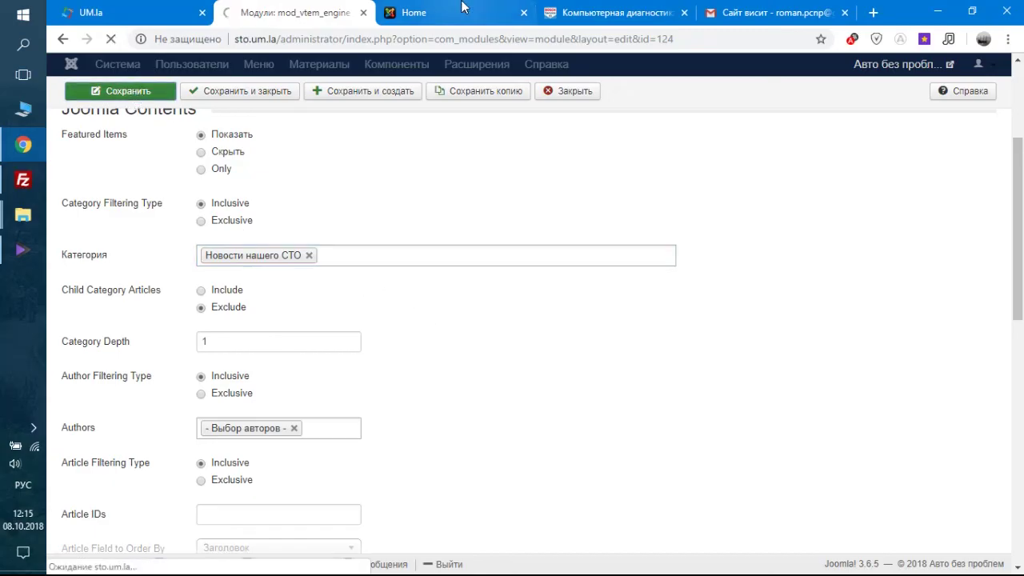
Reload the home page to check the materials shown by the news module, and return to the module settings.
{"action": "left_click", "coordinate": [461, 8]}
{"action": "left_click", "coordinate": [111, 40]}
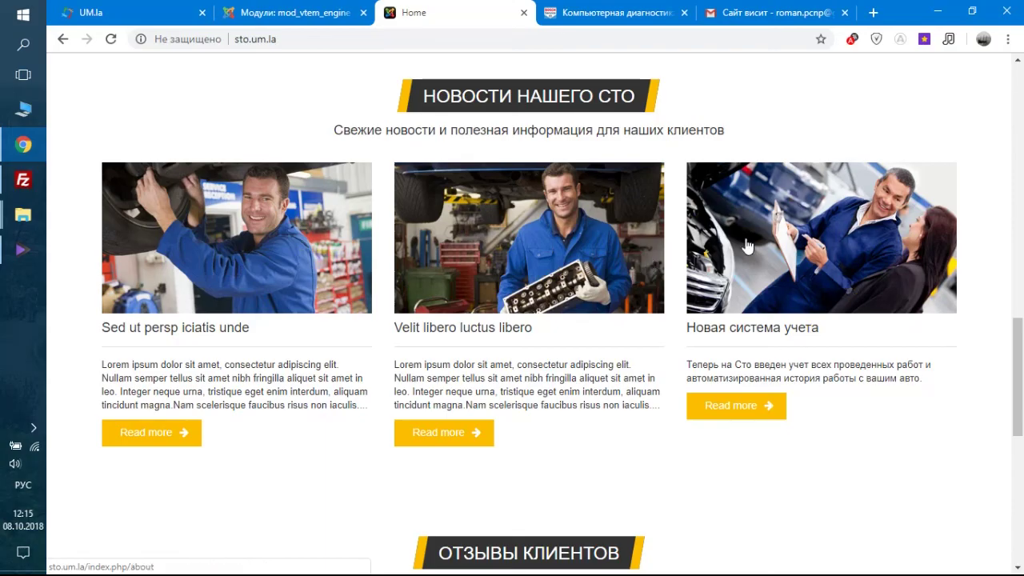
{"action": "left_click", "coordinate": [284, 12]}
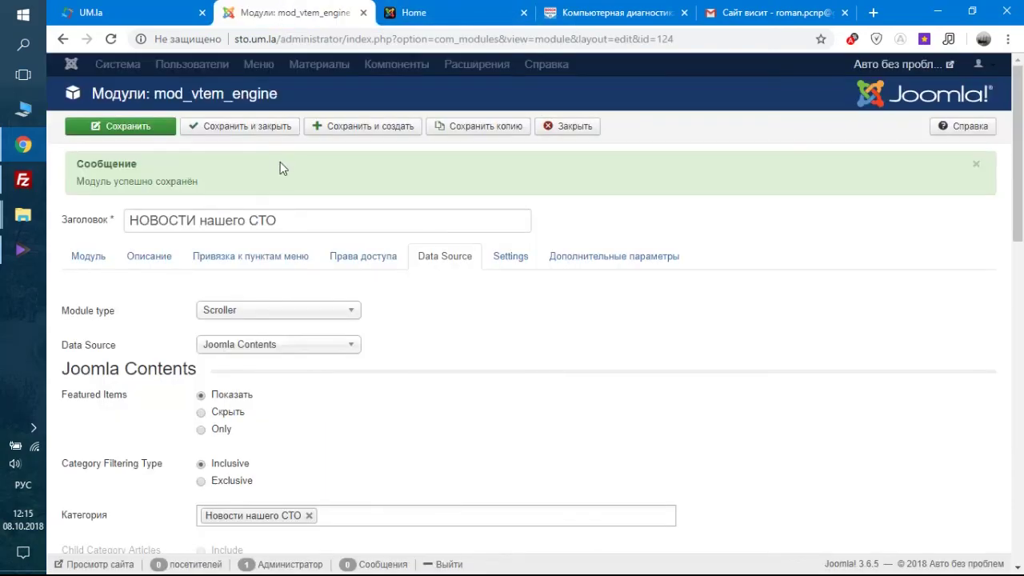
Shorten the news module's Readmore text to "Подробнее" without the trailing dots, and save and close the module.
{"action": "scroll", "coordinate": [427, 438], "scroll_direction": "down", "scroll_amount": 3}
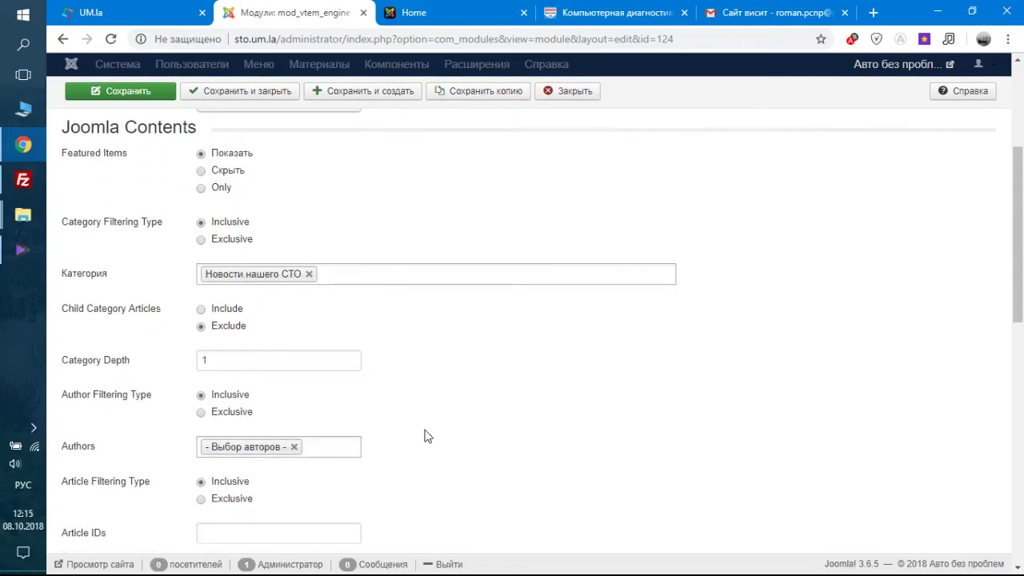
{"action": "scroll", "coordinate": [426, 437], "scroll_direction": "down", "scroll_amount": 1}
{"action": "scroll", "coordinate": [426, 436], "scroll_direction": "down", "scroll_amount": 5}
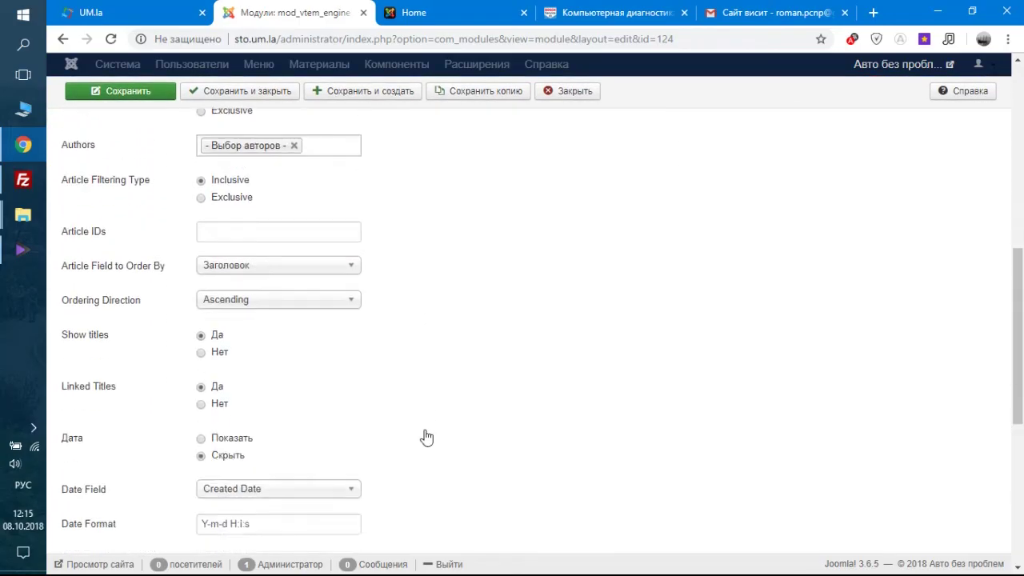
{"action": "scroll", "coordinate": [426, 436], "scroll_direction": "down", "scroll_amount": 3}
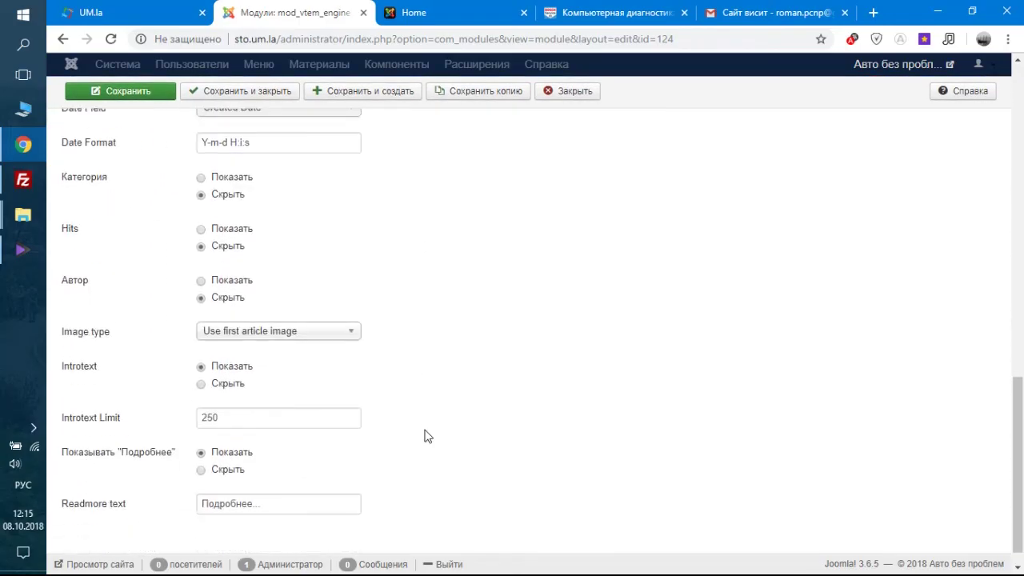
{"action": "mouse_move", "coordinate": [133, 427]}
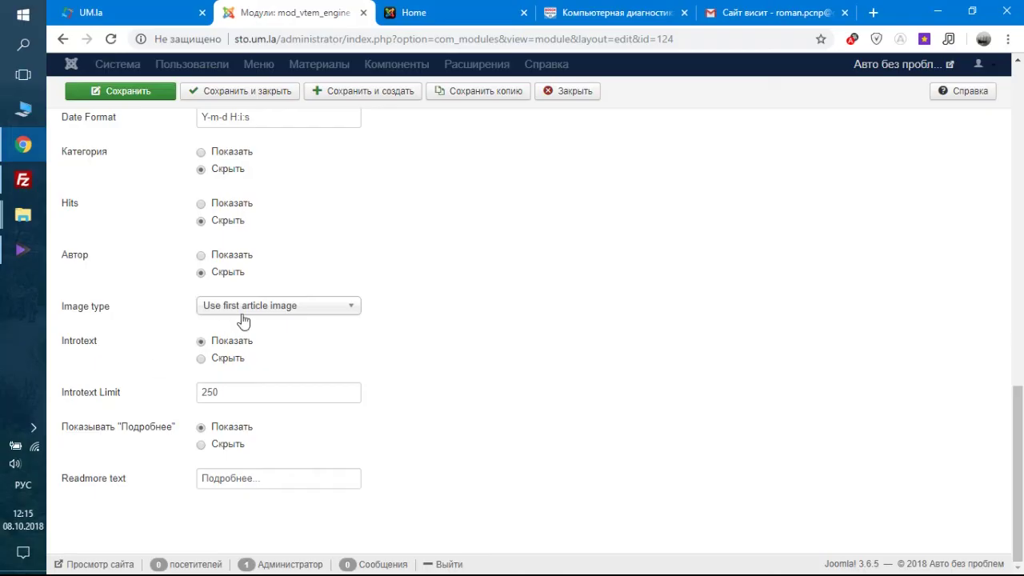
{"action": "triple_click", "coordinate": [205, 478]}
{"action": "left_click", "coordinate": [274, 478]}
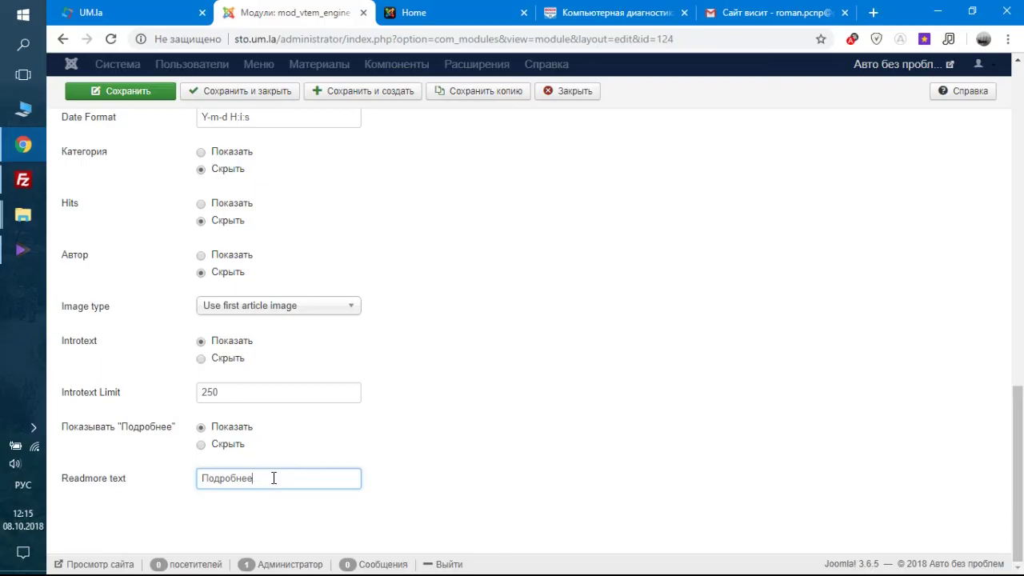
{"action": "left_click", "coordinate": [207, 93]}
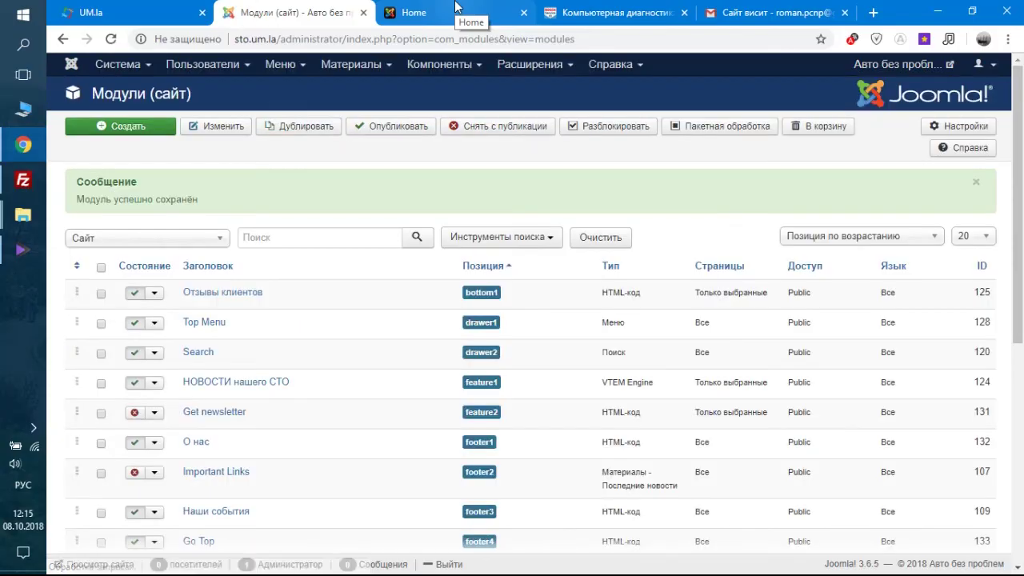
Reload the home page to check the read-more buttons in the news block, and return to the site module list.
{"action": "left_click", "coordinate": [455, 10]}
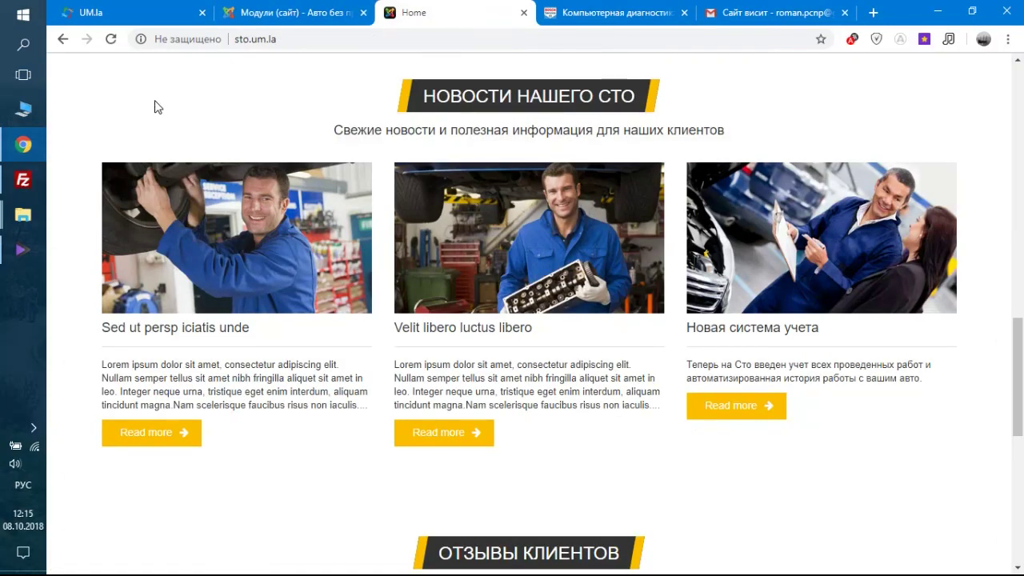
{"action": "left_click", "coordinate": [113, 41]}
{"action": "left_click", "coordinate": [270, 9]}
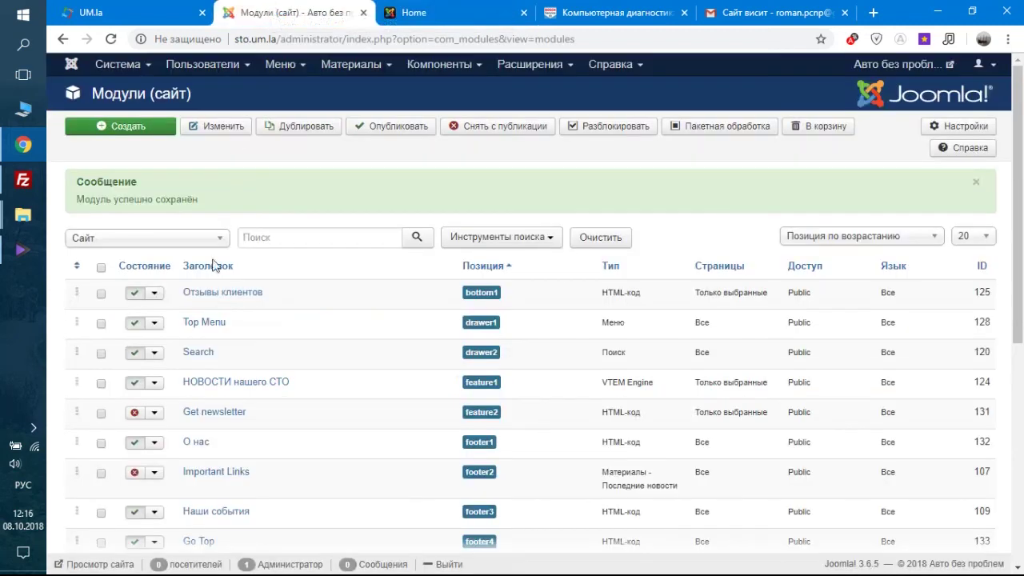
Set the "Показывать "Подробнее"" option of the module "НОВОСТИ нашего СТО" to Скрыть, save and close it, and reload the home page.
{"action": "left_click", "coordinate": [228, 385]}
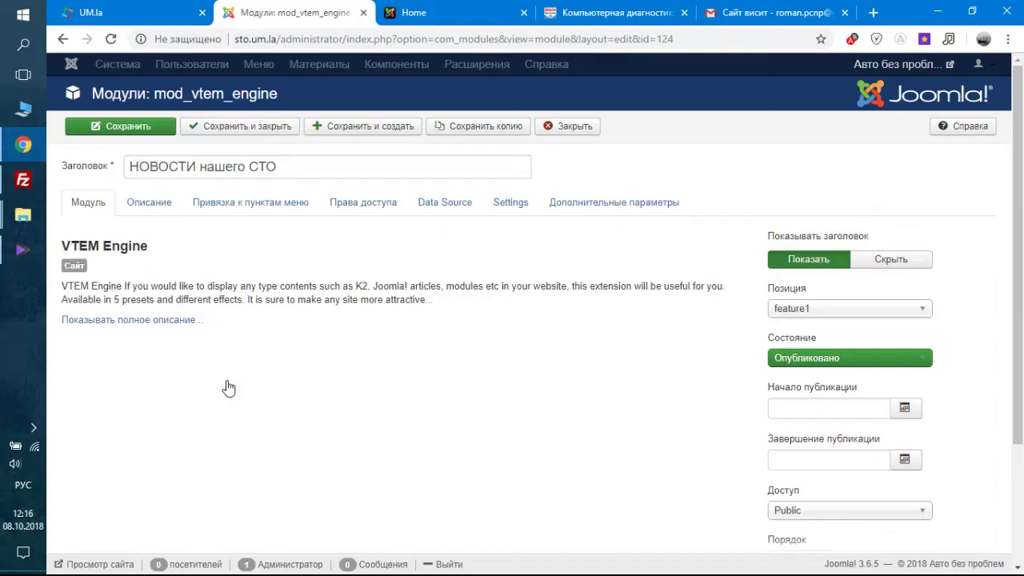
{"action": "left_click", "coordinate": [432, 206]}
{"action": "scroll", "coordinate": [269, 429], "scroll_direction": "down", "scroll_amount": 5}
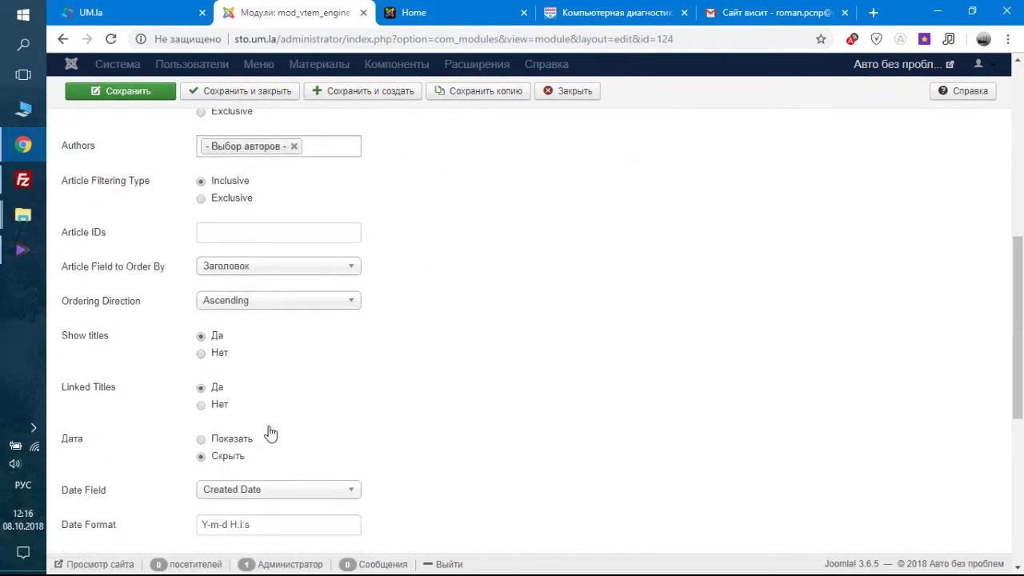
{"action": "scroll", "coordinate": [269, 431], "scroll_direction": "down", "scroll_amount": 5}
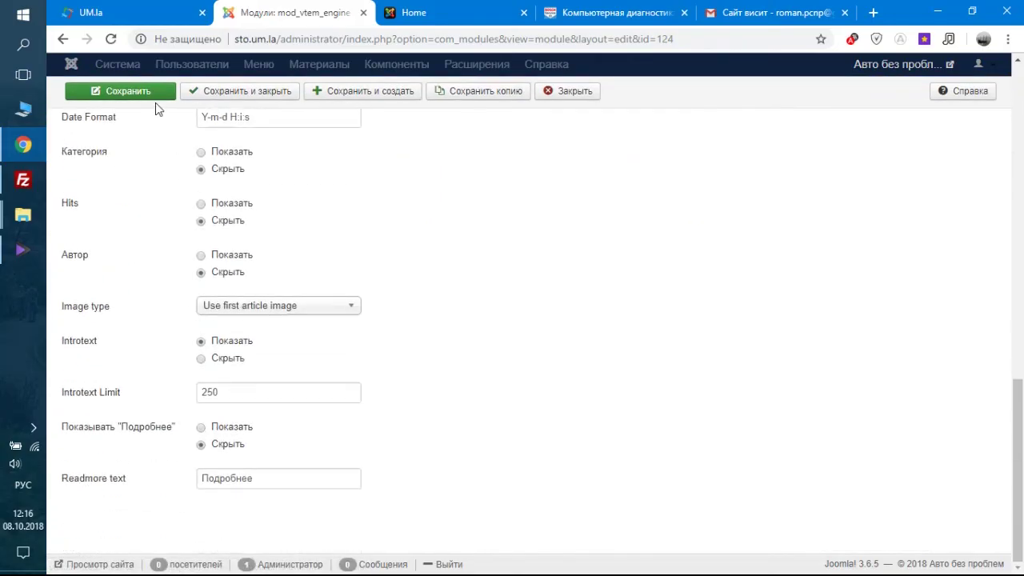
{"action": "left_click", "coordinate": [206, 95]}
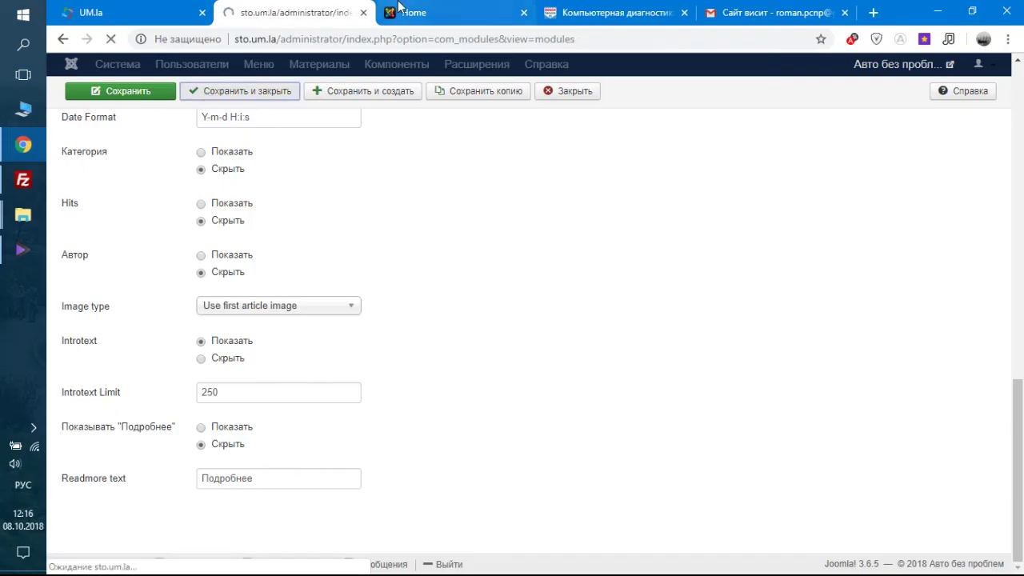
{"action": "key", "text": "ctrl+Tab"}
{"action": "left_click", "coordinate": [111, 39]}
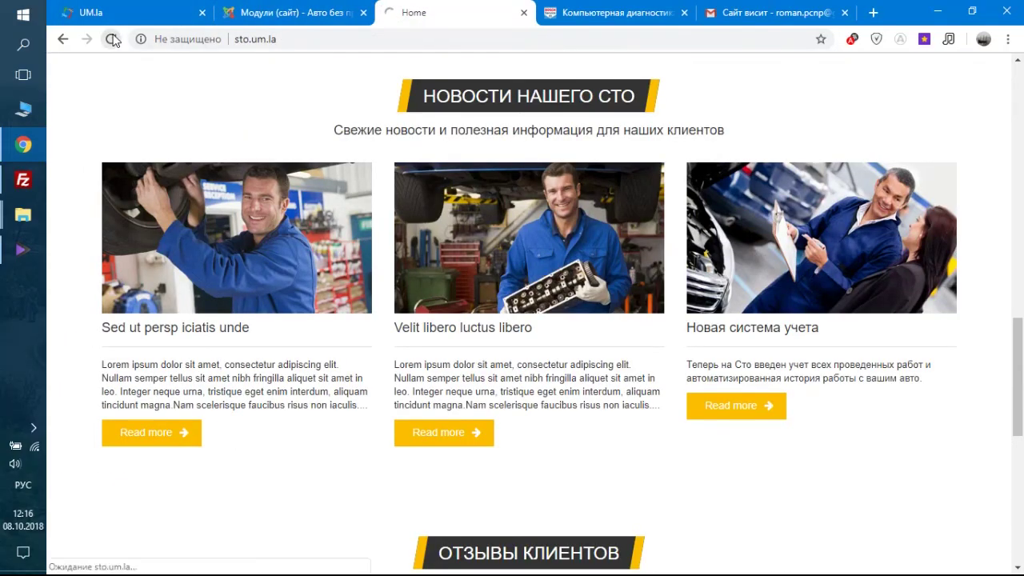